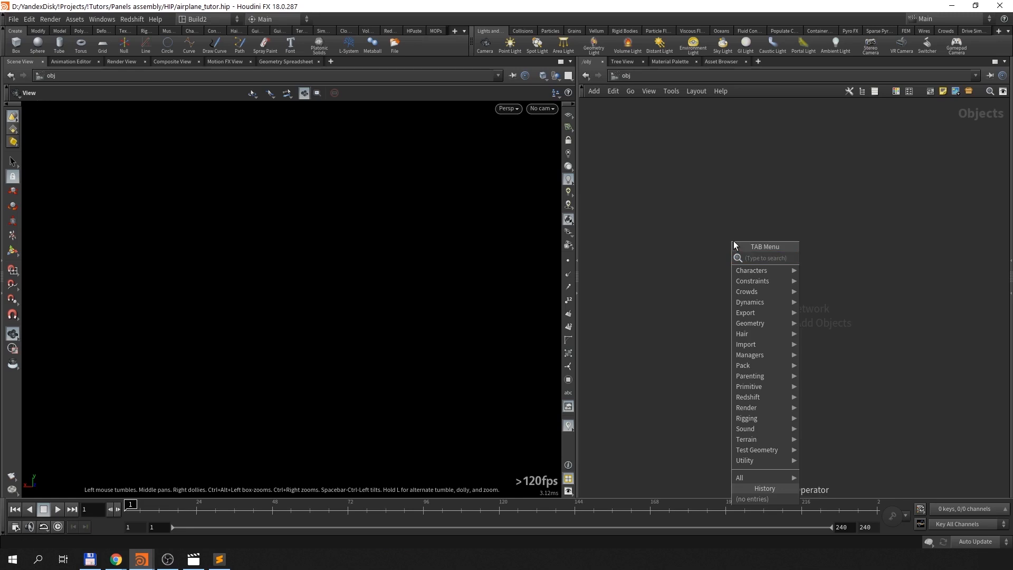
Step: Create a Geometry object in the empty scene and go inside its network
key(Return)
click(734, 240)
double_click(733, 240)
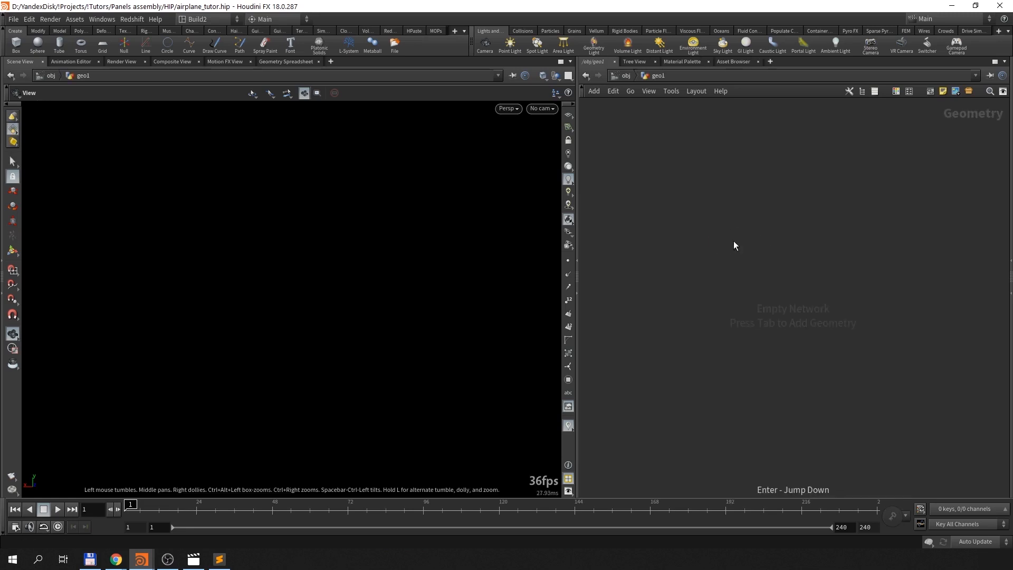
Step: Add a File node and load the airplane model 11803_Airplane_v1_l1.obj from the D:/ drive
key(Tab)
text(file)
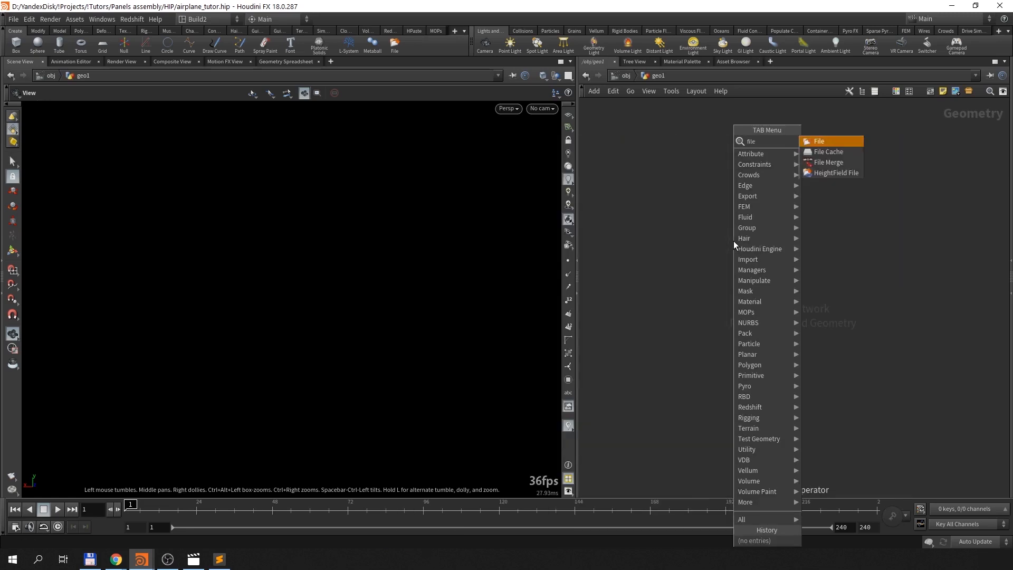
key(Return)
click(734, 240)
key(p)
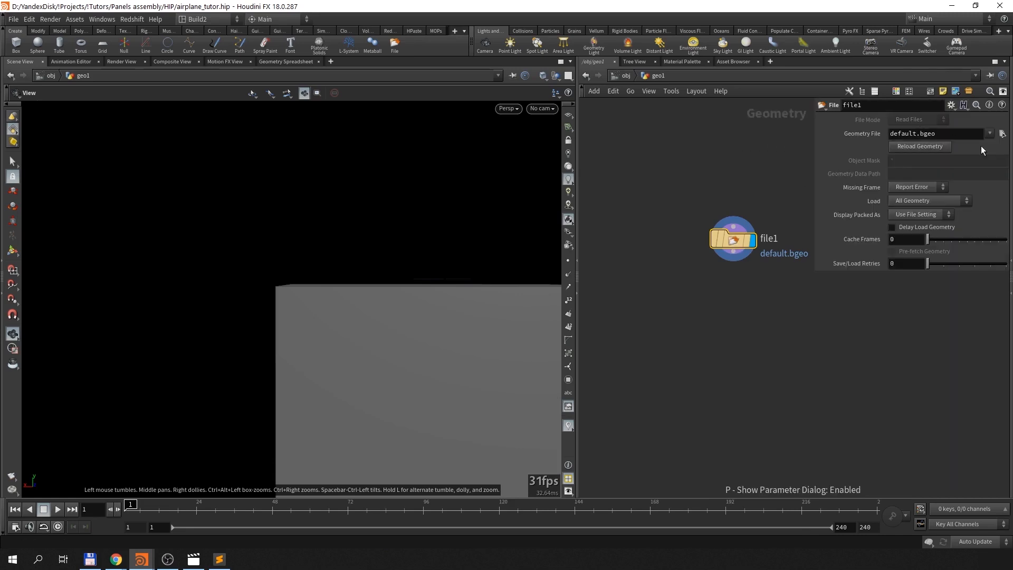
click(1002, 134)
click(636, 99)
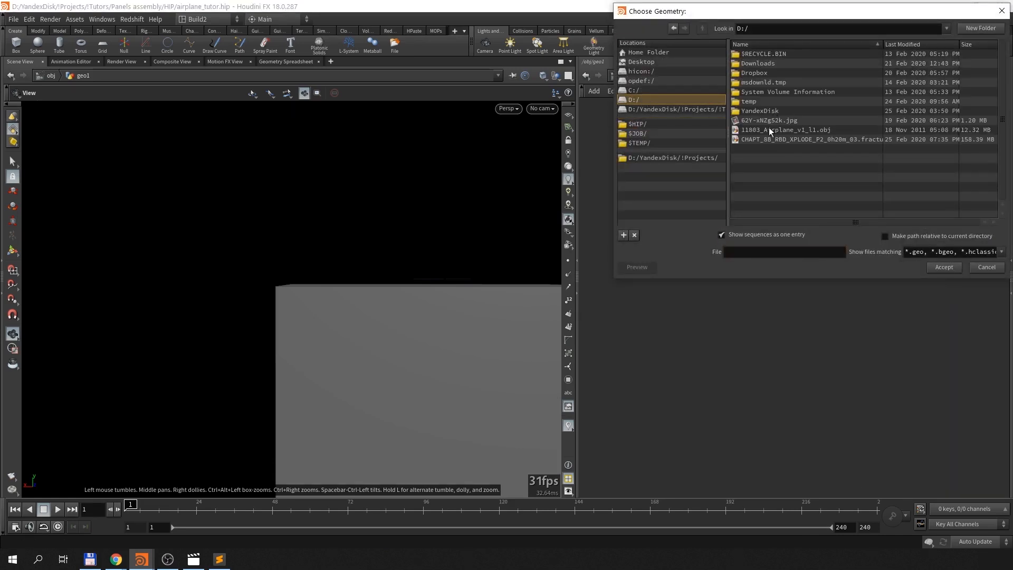
double_click(768, 129)
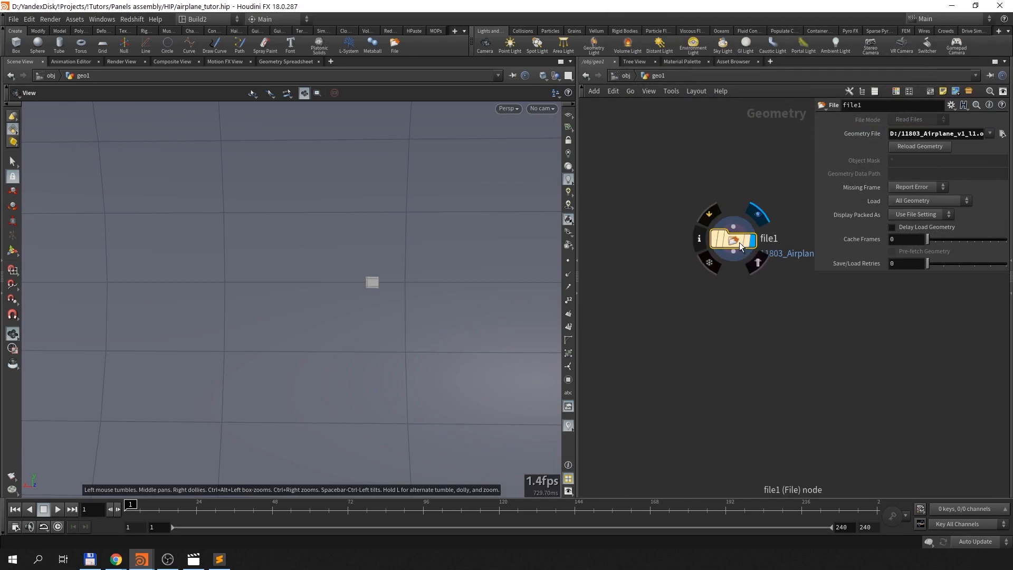
Step: Append a Transform node to the File node and set its uniform scale to 0.001
key(Tab)
text(trans)
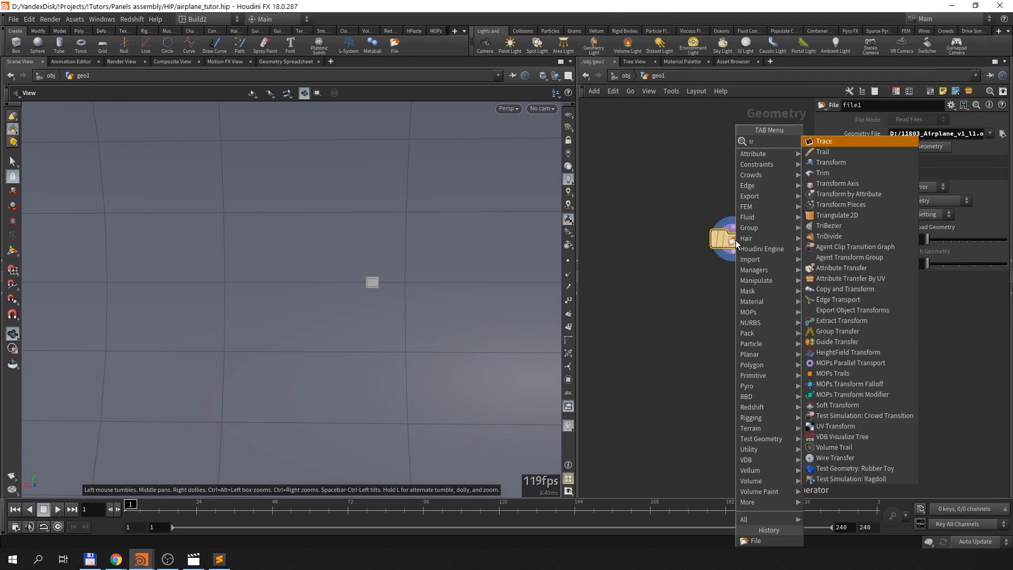
key(Return)
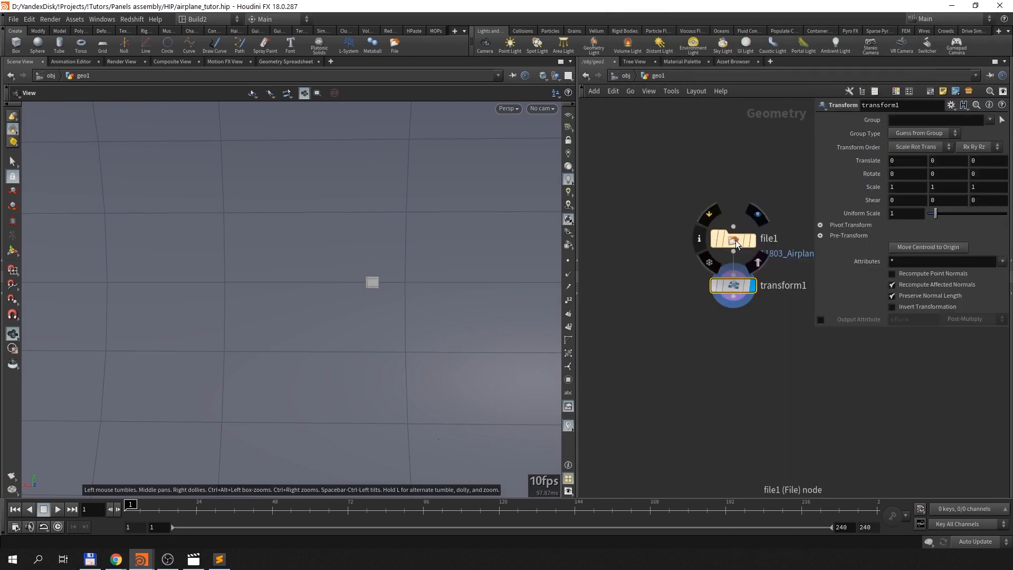
click(906, 217)
key(BackSpace)
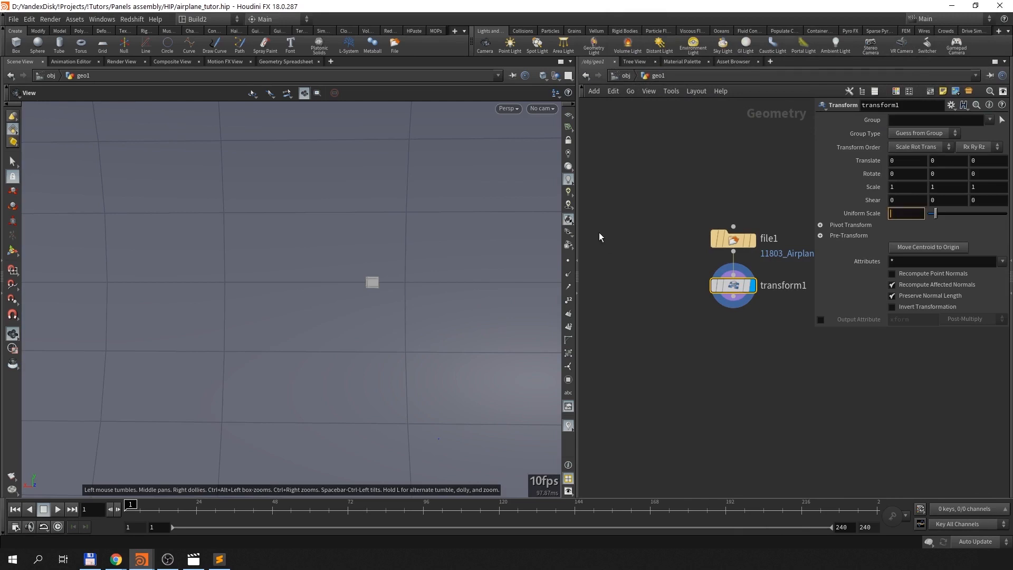
text(0.001)
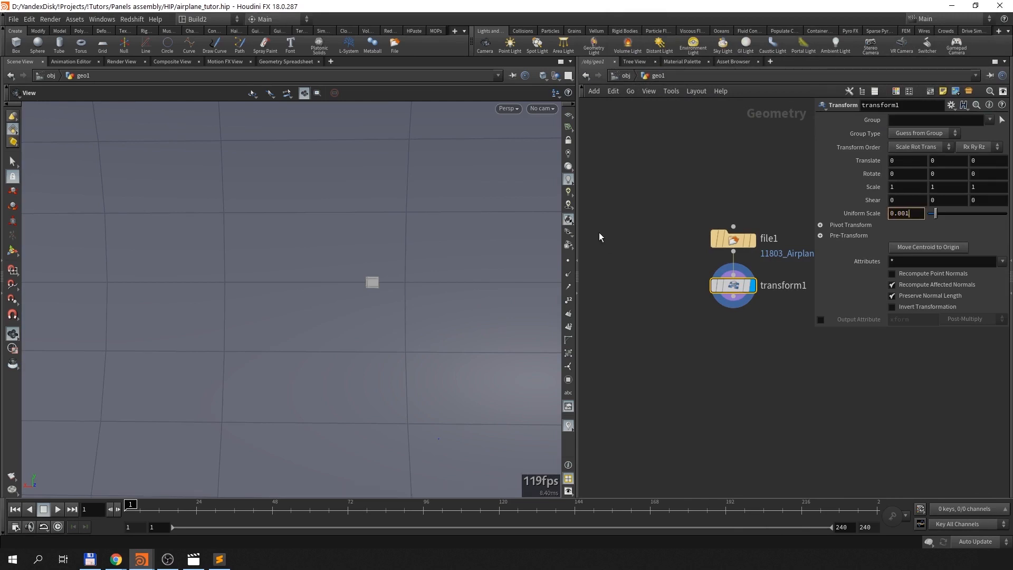
key(Return)
scroll(449, 300, down, 3)
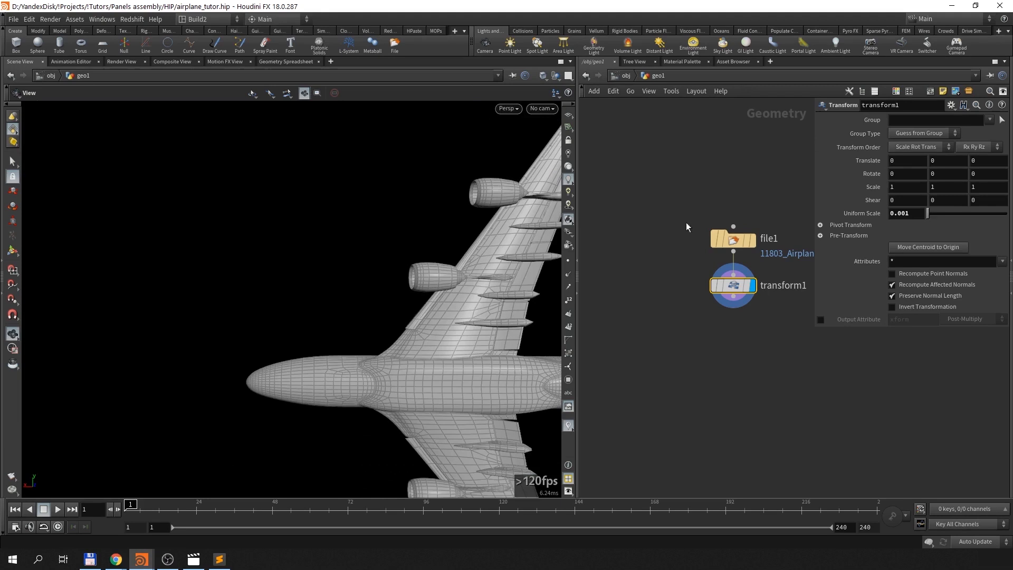
Step: Rotate the airplane -90 degrees around the X axis in the Transform node
click(910, 177)
key(BackSpace)
text(-90)
key(Return)
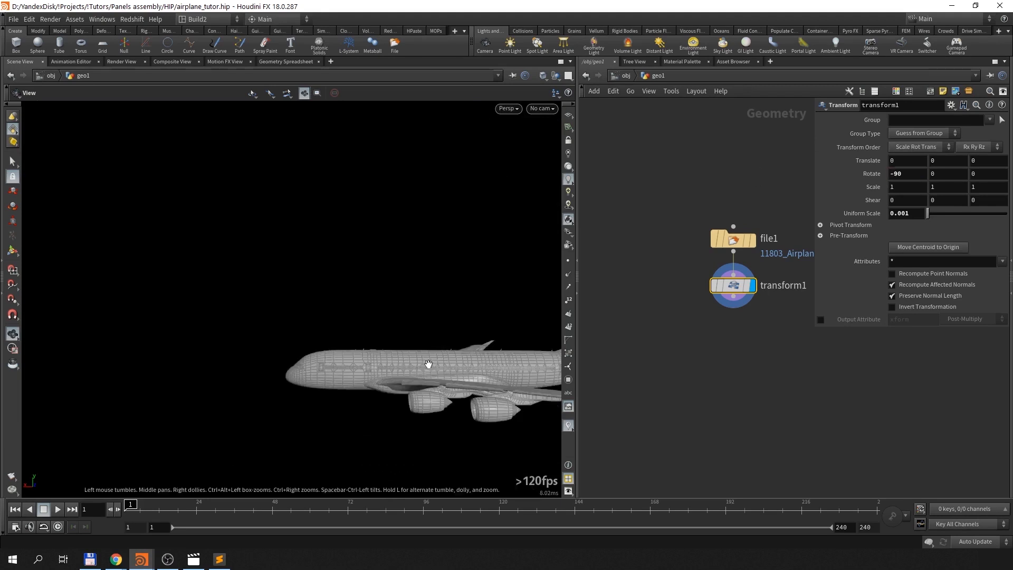
middle_drag(427, 365, 322, 335)
drag(322, 334, 387, 388)
middle_drag(428, 380, 427, 337)
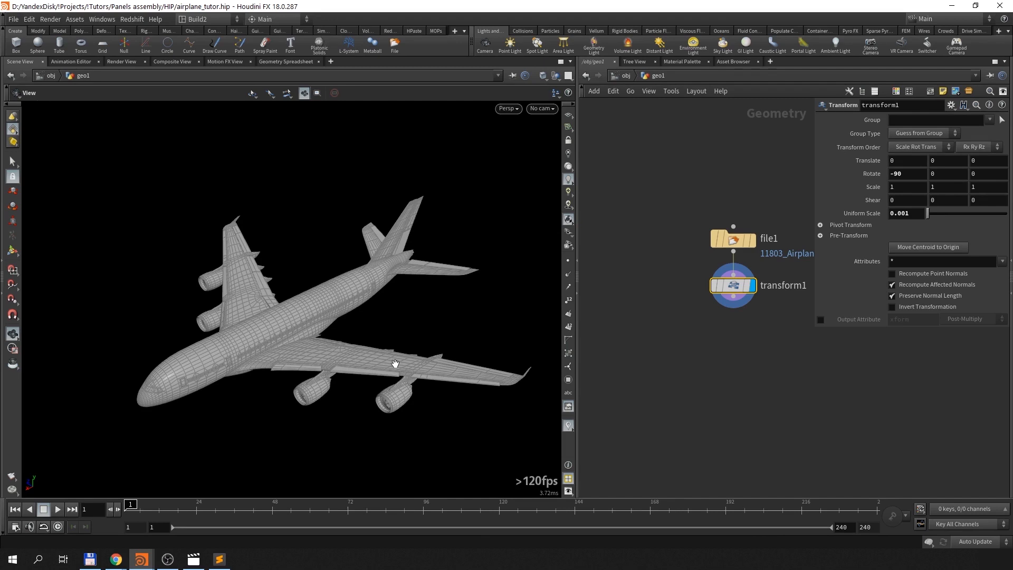
Step: Insert a UV Layout node between the File and Transform nodes and check the packed islands in the UV view
key(space+5)
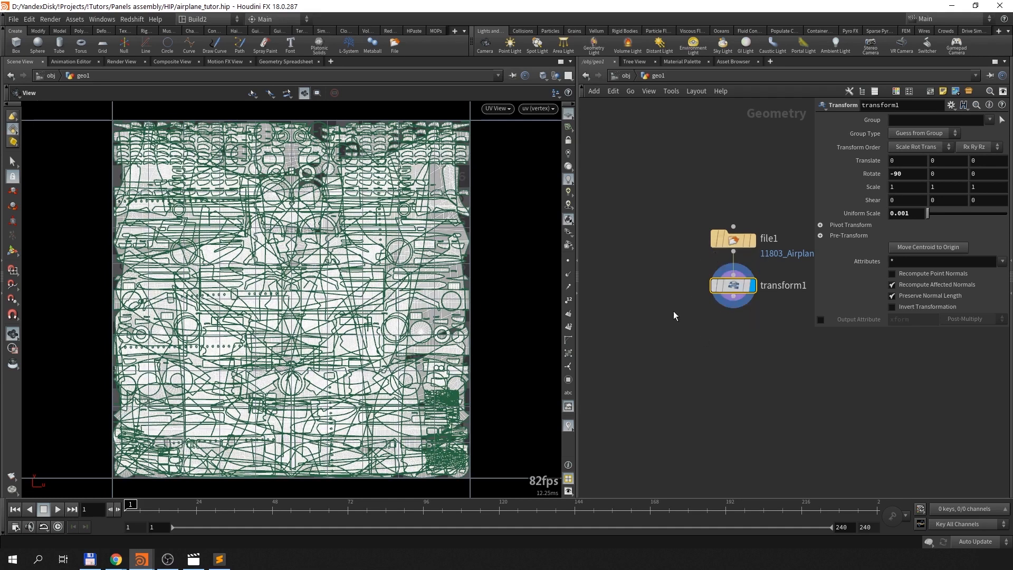
key(Tab)
text(u)
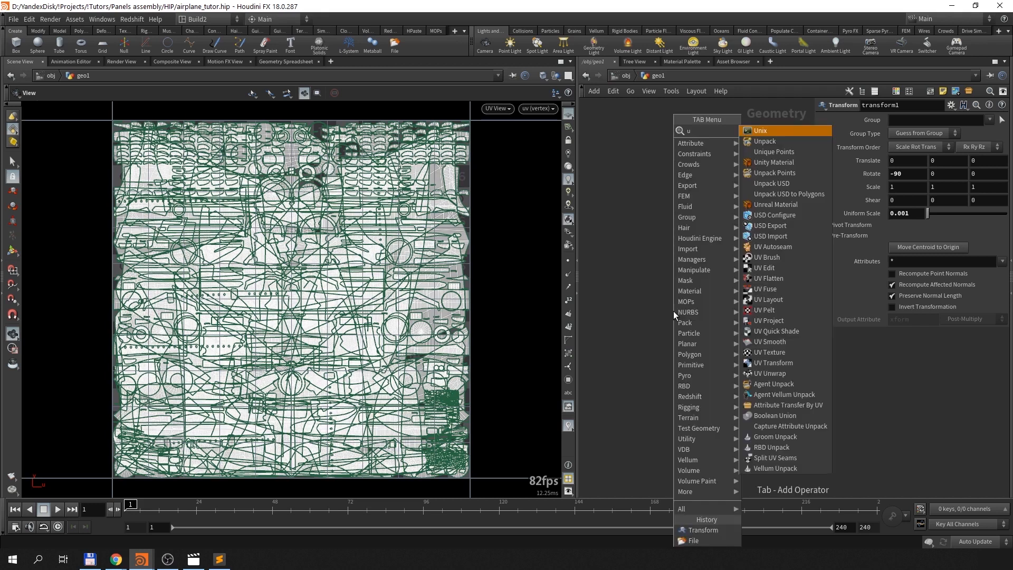
text(vl)
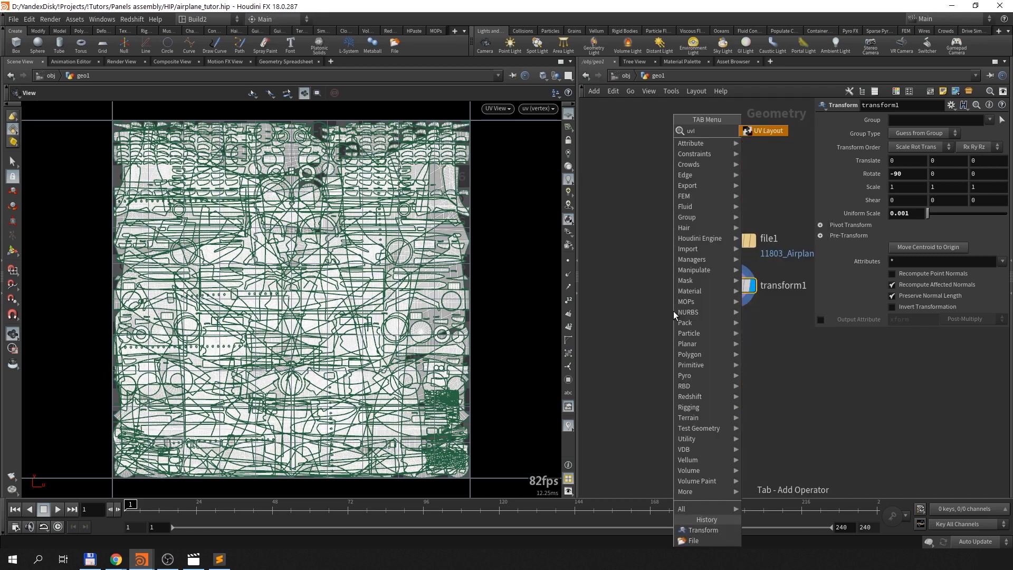
key(Return)
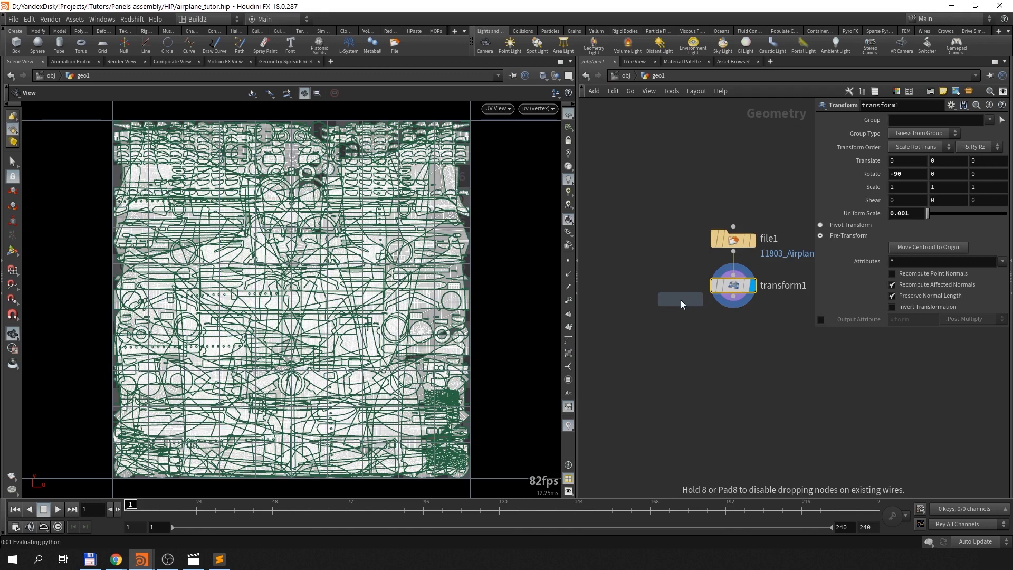
click(734, 266)
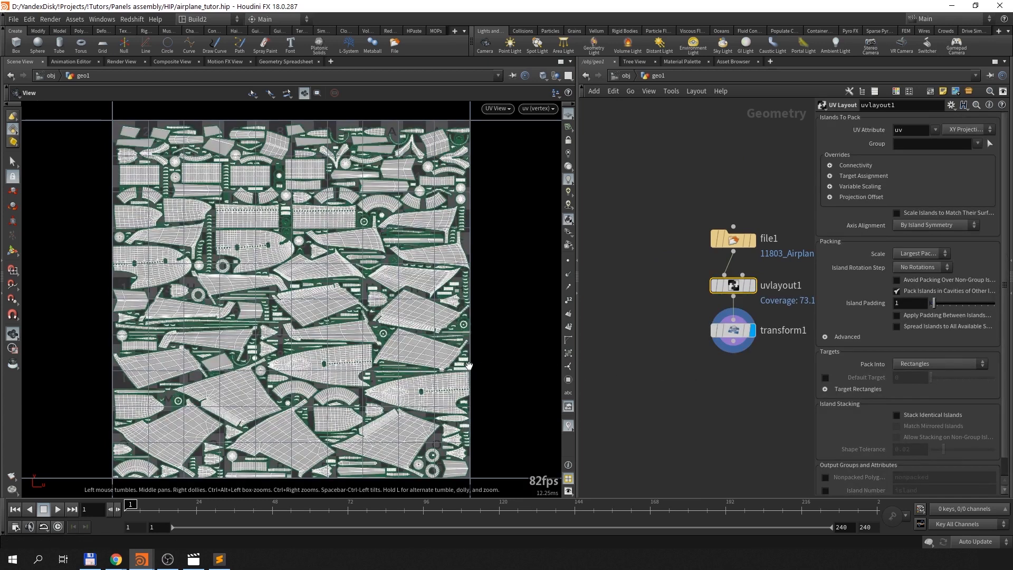
key(space+1)
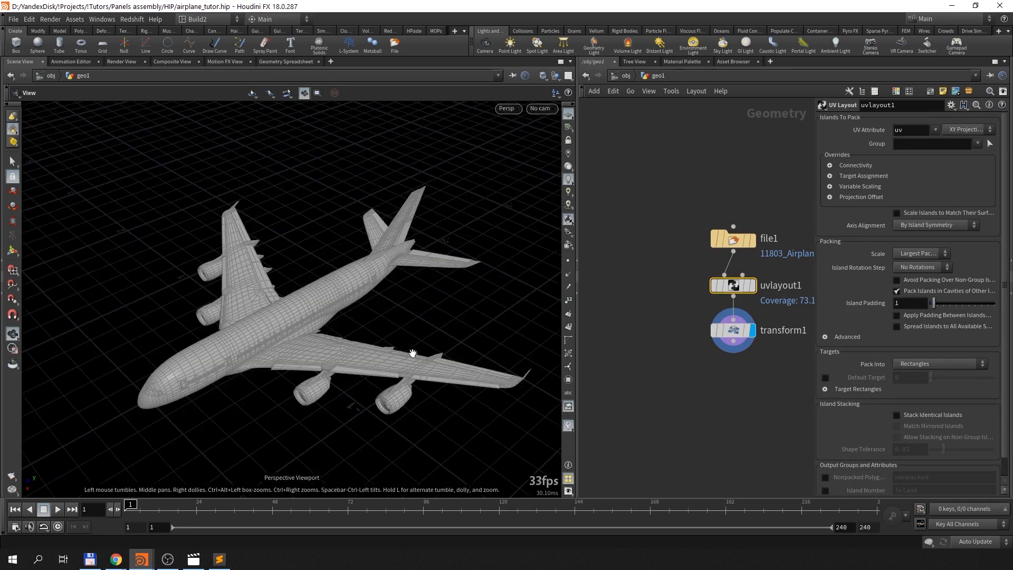
Step: Add an Attribute Wrangle below the Transform node and connect the Transform output to its first input
click(740, 336)
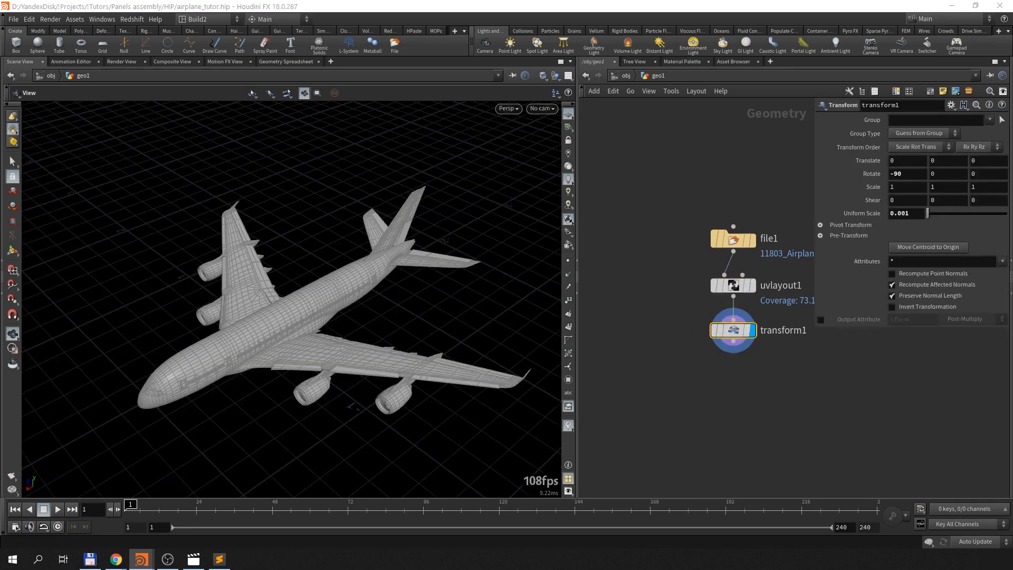
key(Tab)
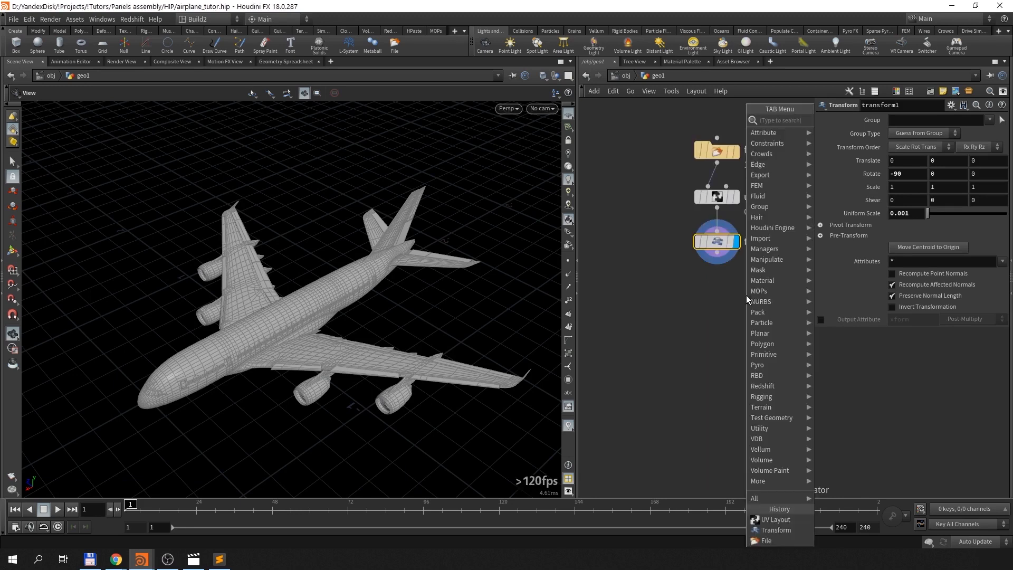
text(aw)
key(Return)
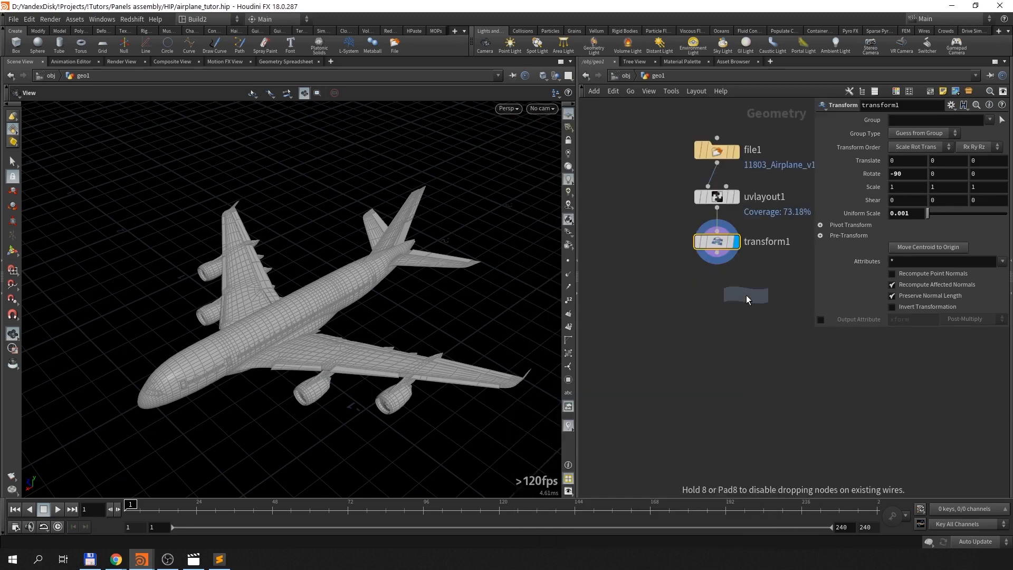
click(746, 295)
drag(746, 298, 713, 301)
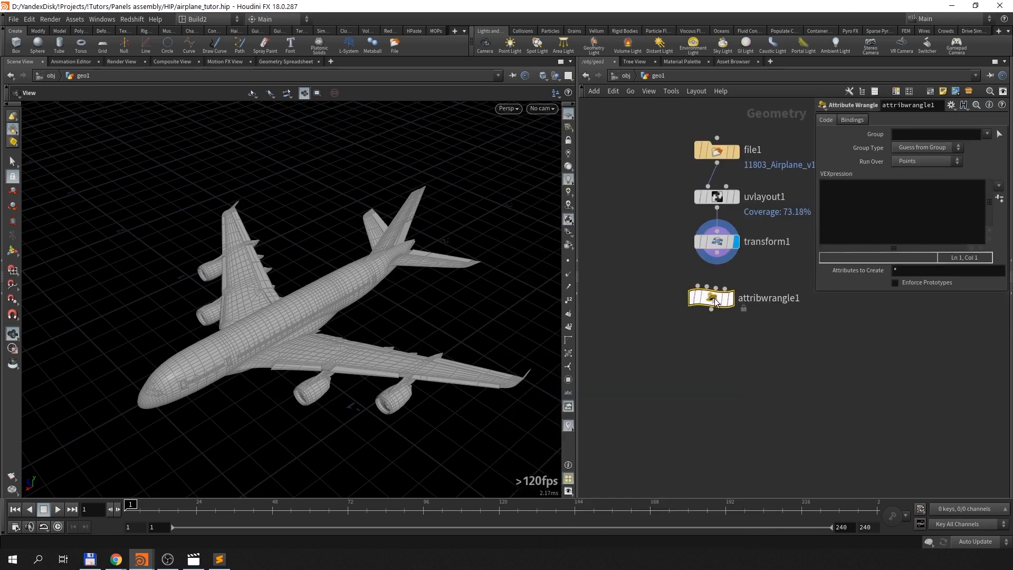
click(717, 254)
click(703, 287)
click(905, 208)
text(v@P = vertx())
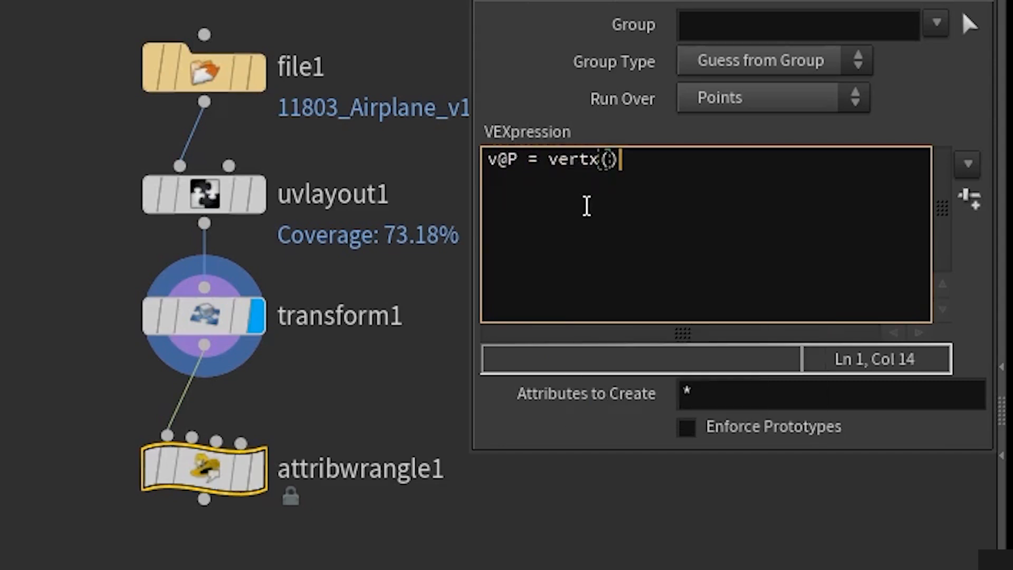
text(;)
key(Left)
key(Left)
text(0)
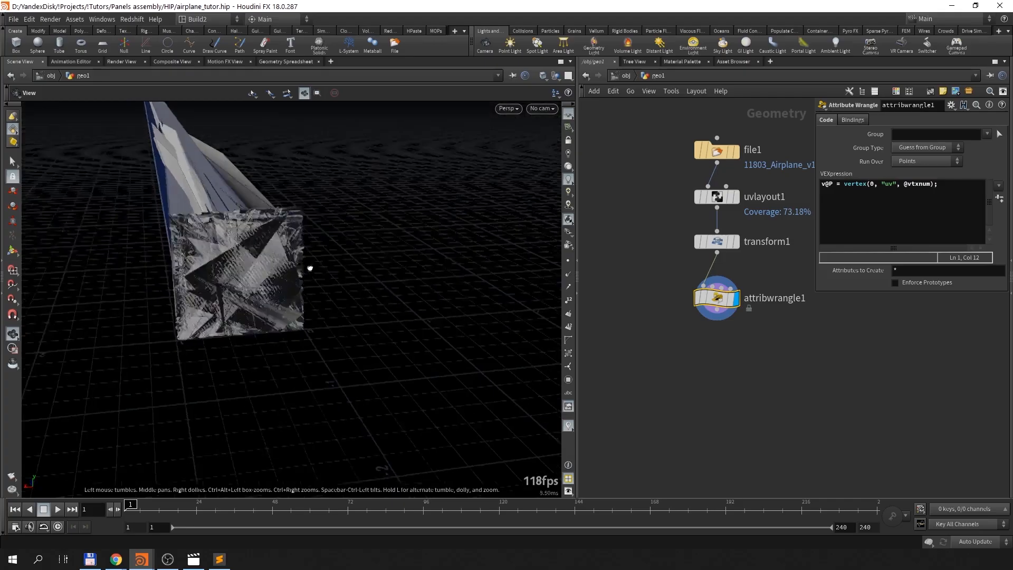
drag(310, 268, 379, 338)
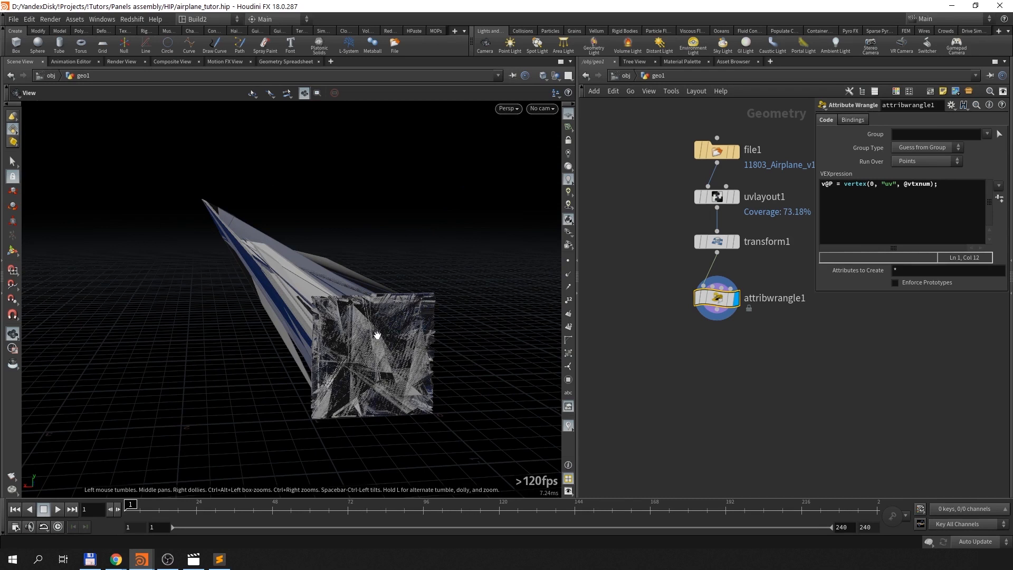
Step: Insert a Vertex Split node between the Transform and the Attribute Wrangle, splitting by the uv attribute
middle_drag(698, 353, 692, 344)
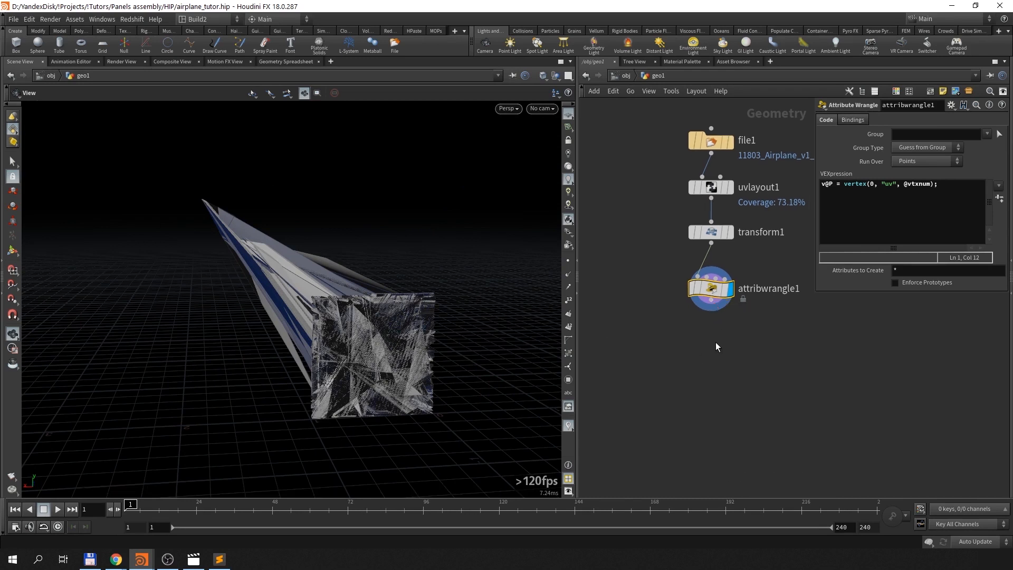
key(Tab)
text(vert)
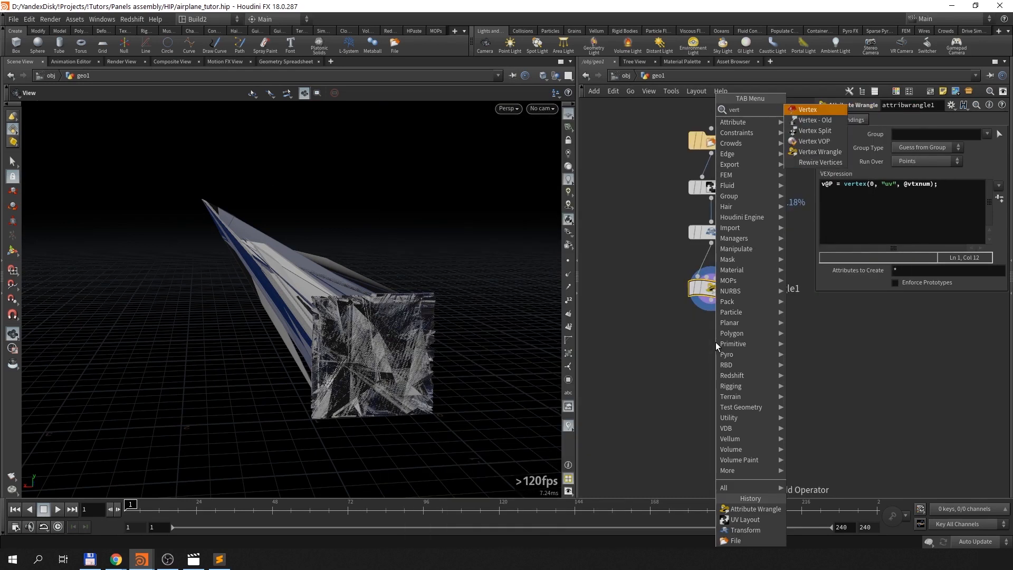
key(Down)
key(Down)
key(Return)
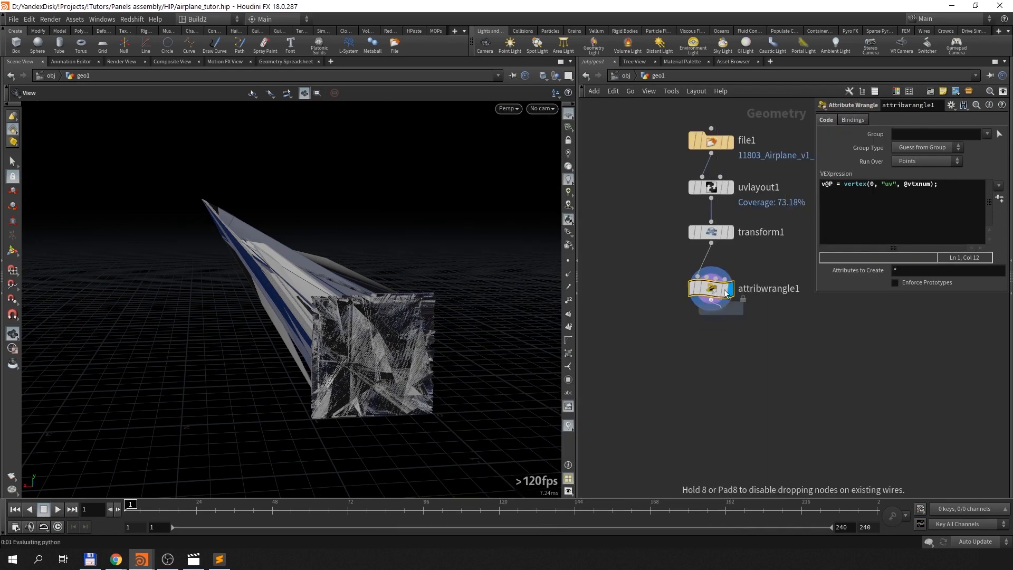
click(700, 272)
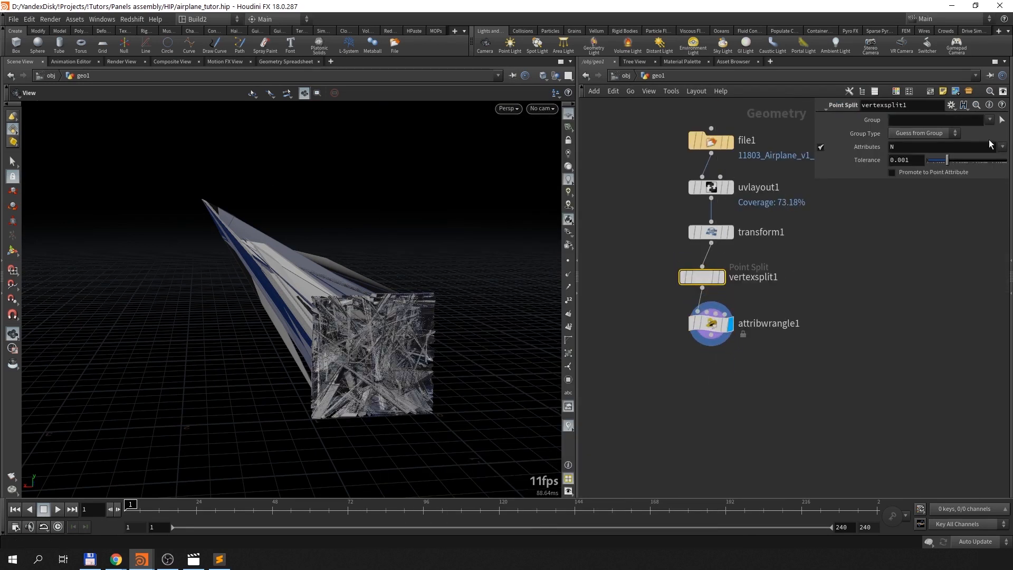
text(uv)
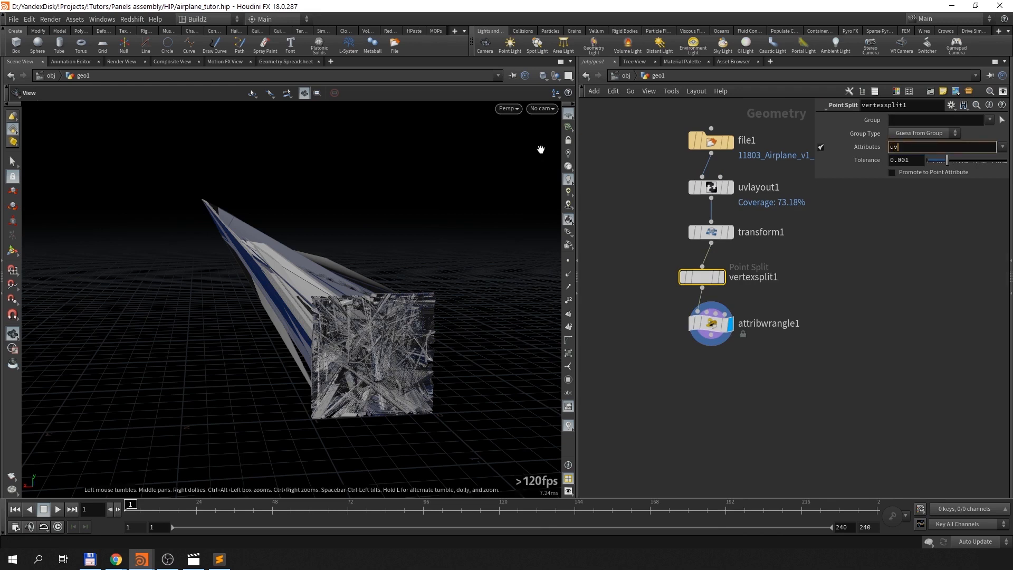
key(Return)
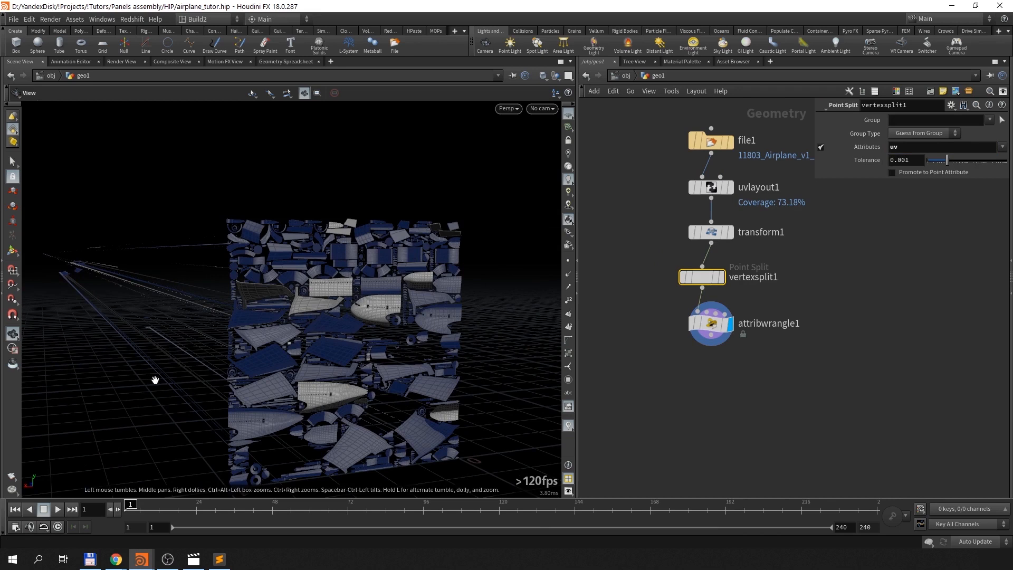
Step: Add a second line, @P.z = 0;, to the wrangle expression to flatten the unwrapped geometry
click(713, 328)
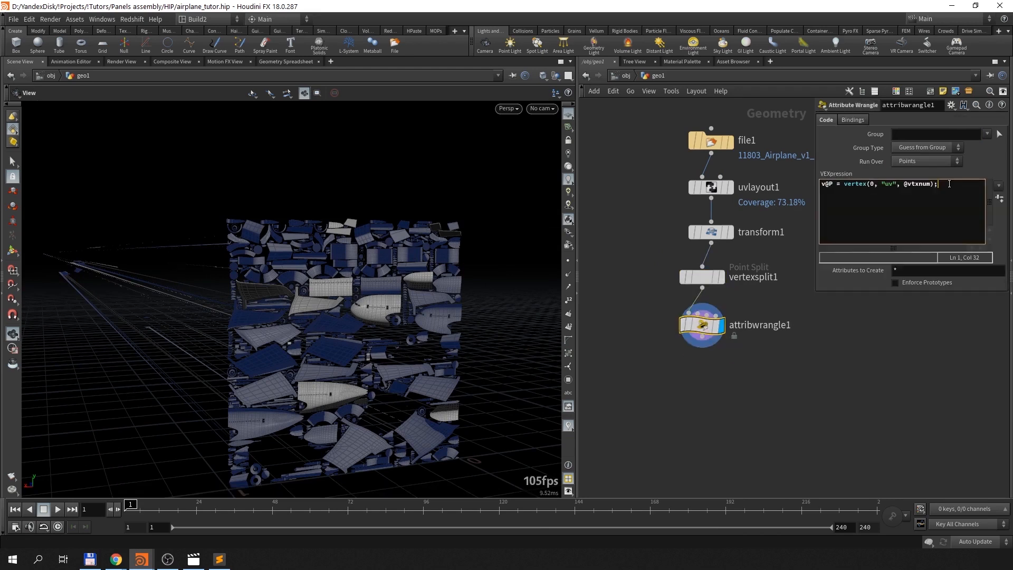
text(@)
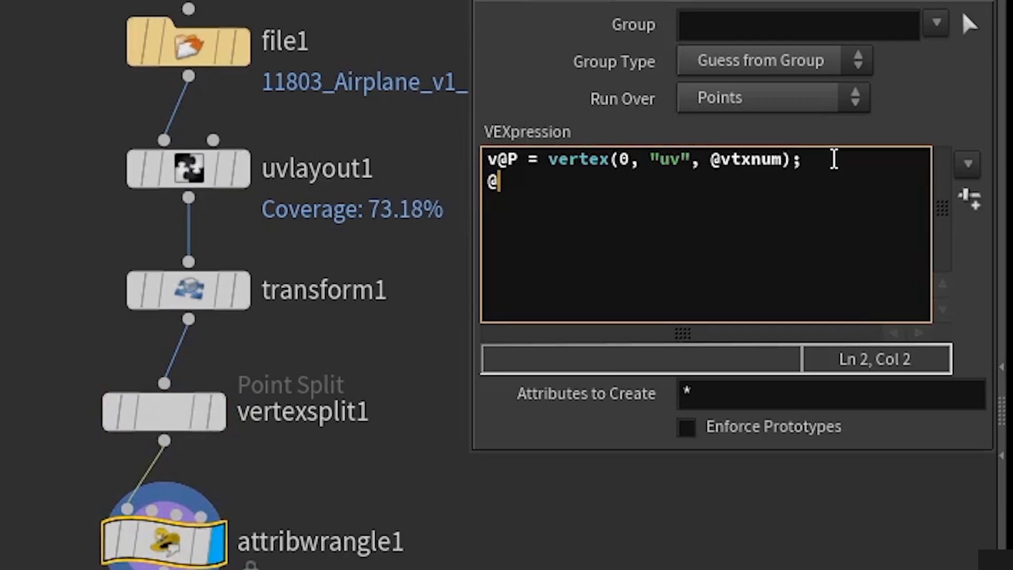
text(@P)
key(BackSpace)
key(BackSpace)
text(P.z = 0;)
Step: Append an Attribute Delete node below the Attribute Wrangle
key(Tab)
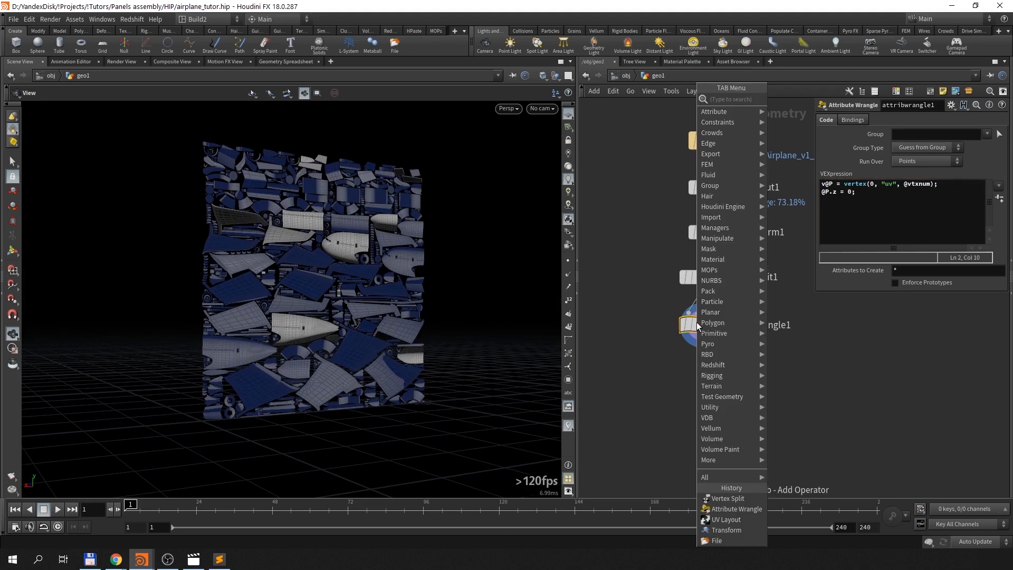
text(adel)
key(Return)
click(702, 371)
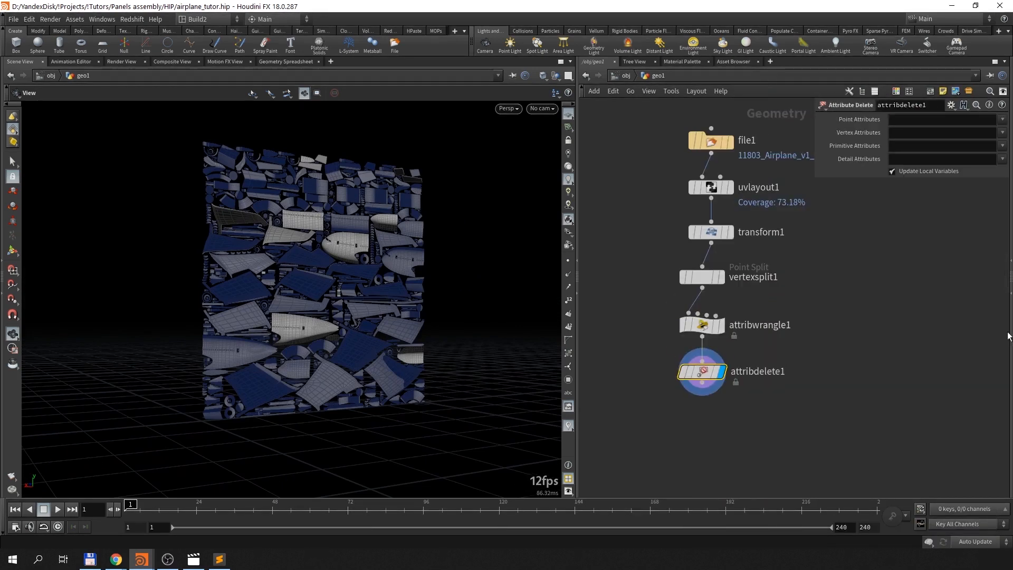
Step: Set the Attribute Delete node to remove the vertex attribute N
click(907, 134)
text(N)
key(Return)
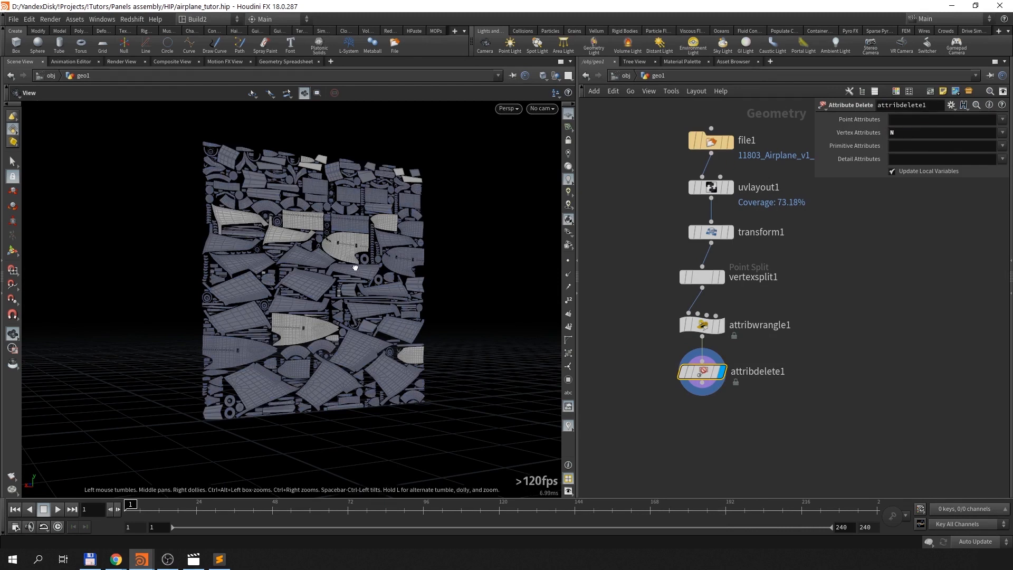
drag(357, 268, 316, 270)
scroll(317, 269, up, 1)
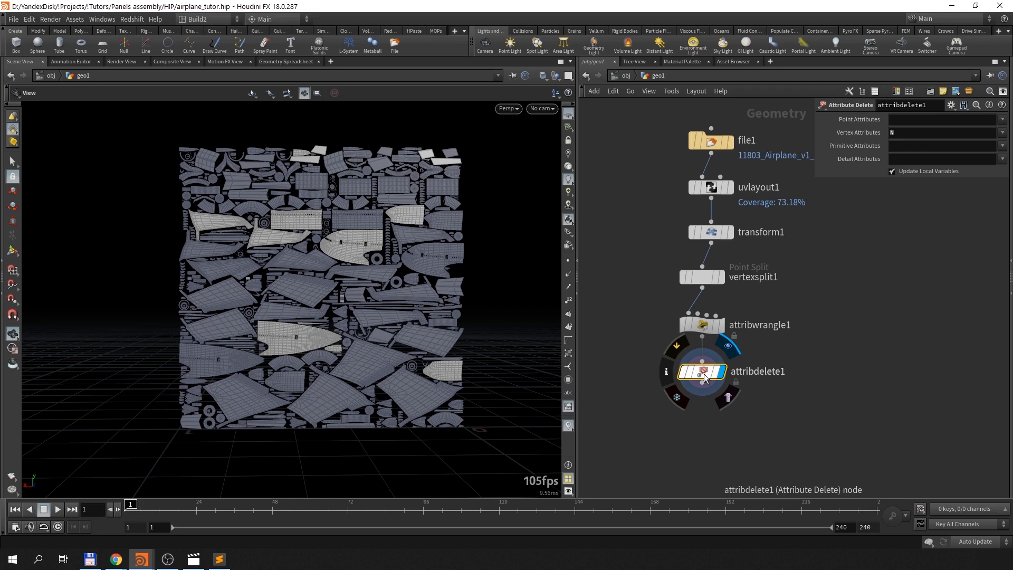
Step: Append an Assemble node below the Attribute Delete and visualize its name attribute as colors in the viewport
key(Tab)
text(asse)
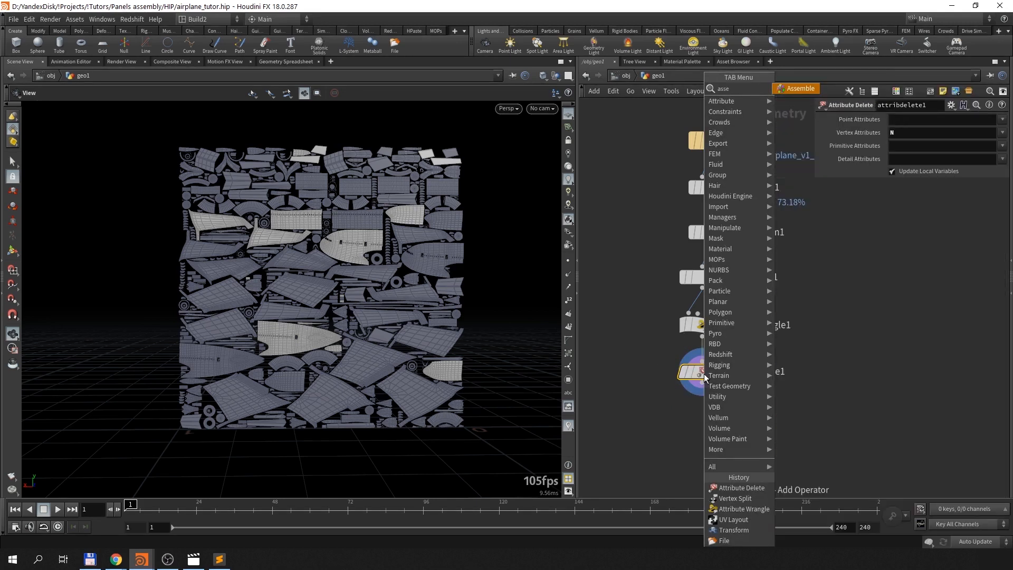
key(Return)
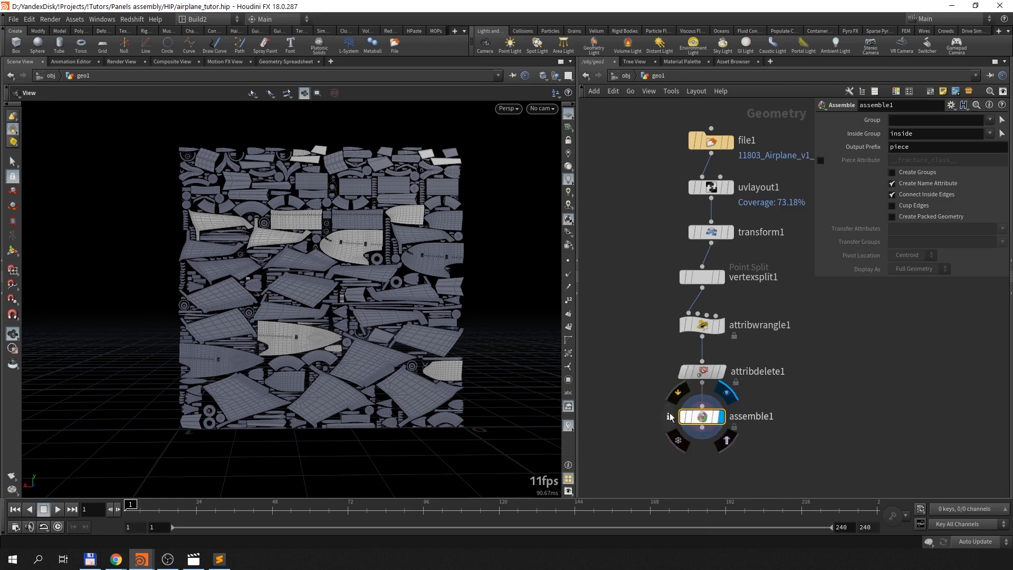
click(721, 393)
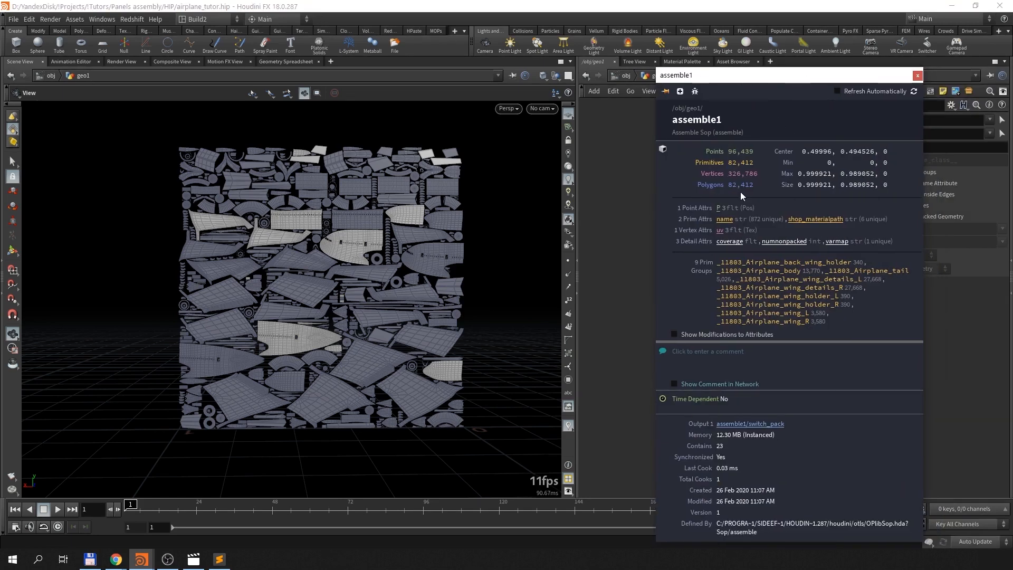
click(727, 220)
mouse_move(379, 259)
right_down()
mouse_move(399, 255)
mouse_move(380, 258)
right_up()
mouse_move(699, 418)
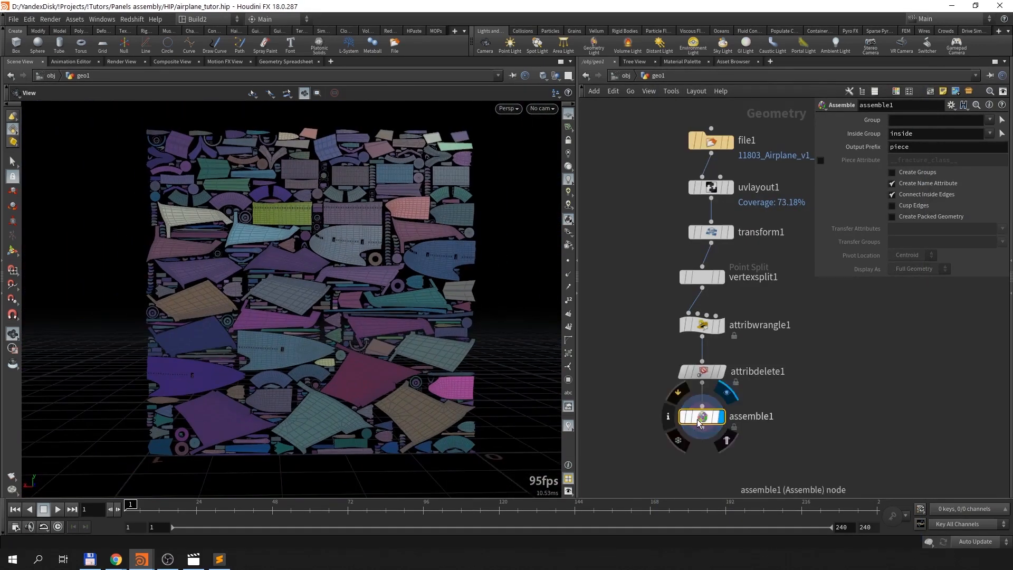
click(668, 417)
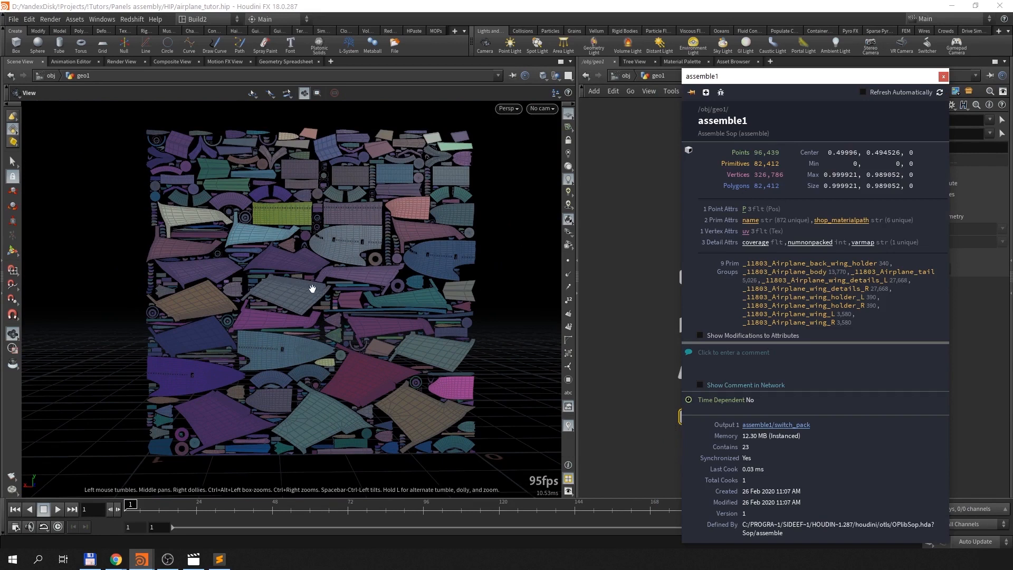
Step: Append a Measure node below the Assemble that accumulates area Per Piece, with name as the piece attribute
key(Tab)
text(mes)
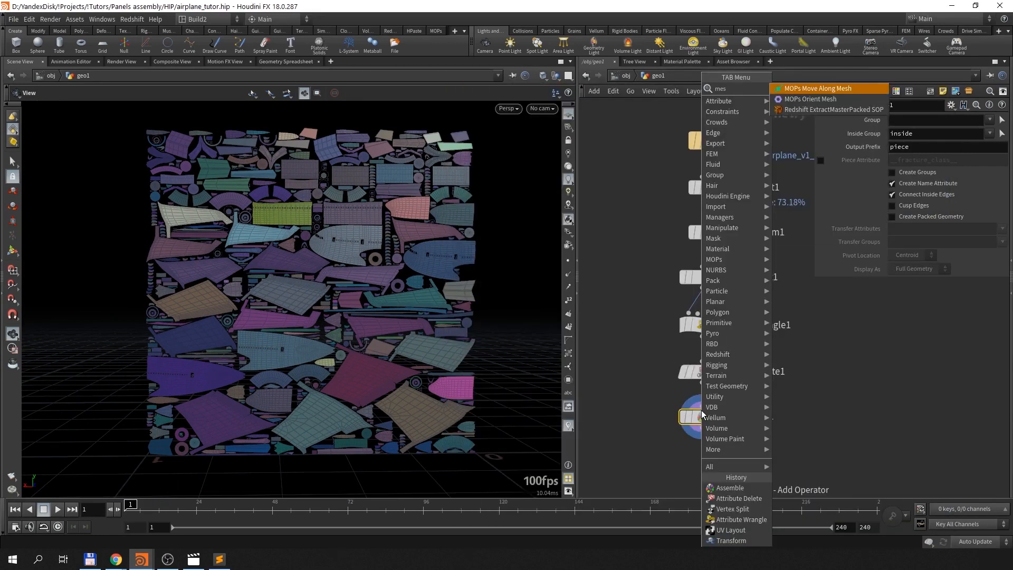
key(BackSpace)
text(a)
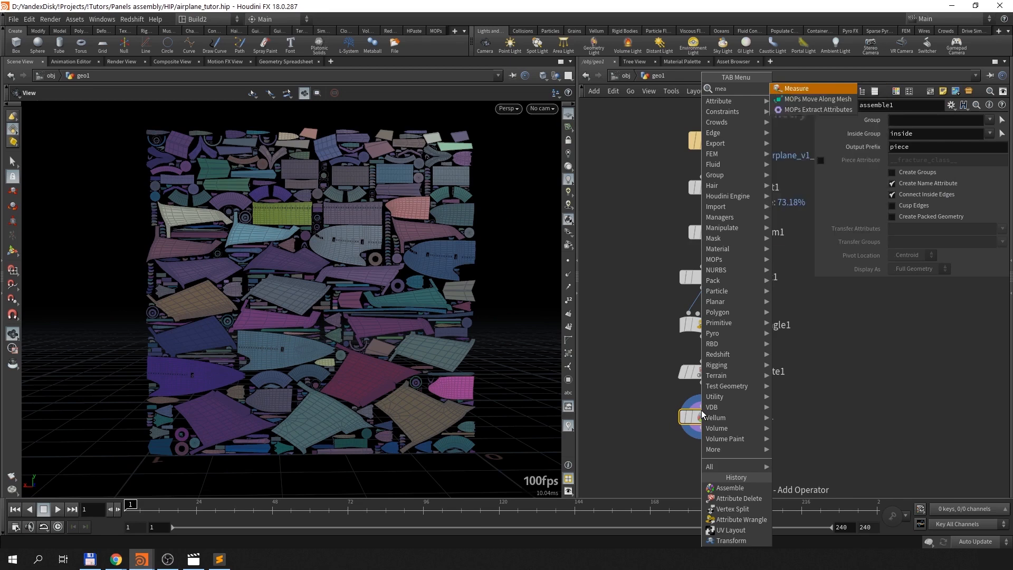
key(Return)
click(921, 182)
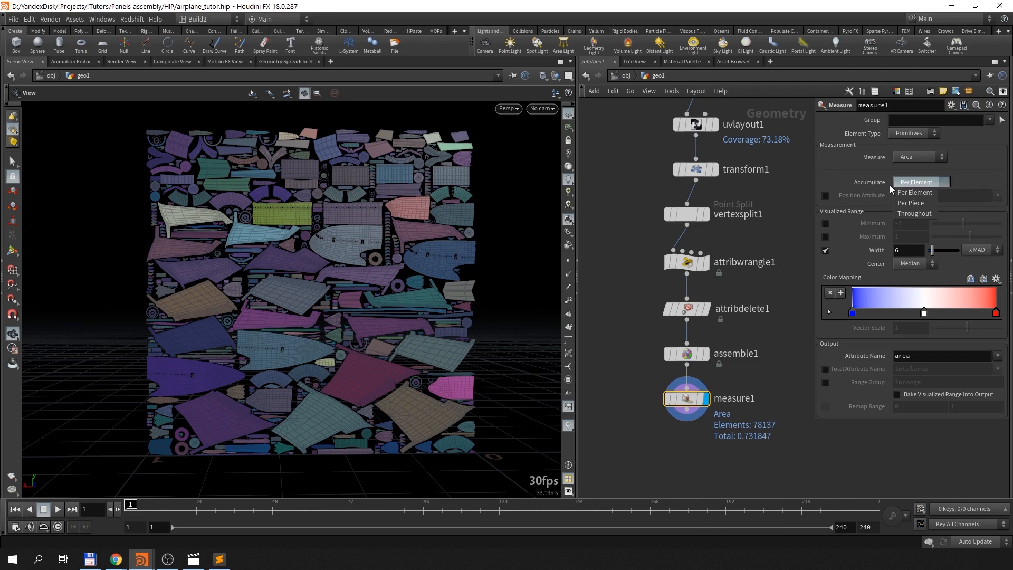
click(913, 205)
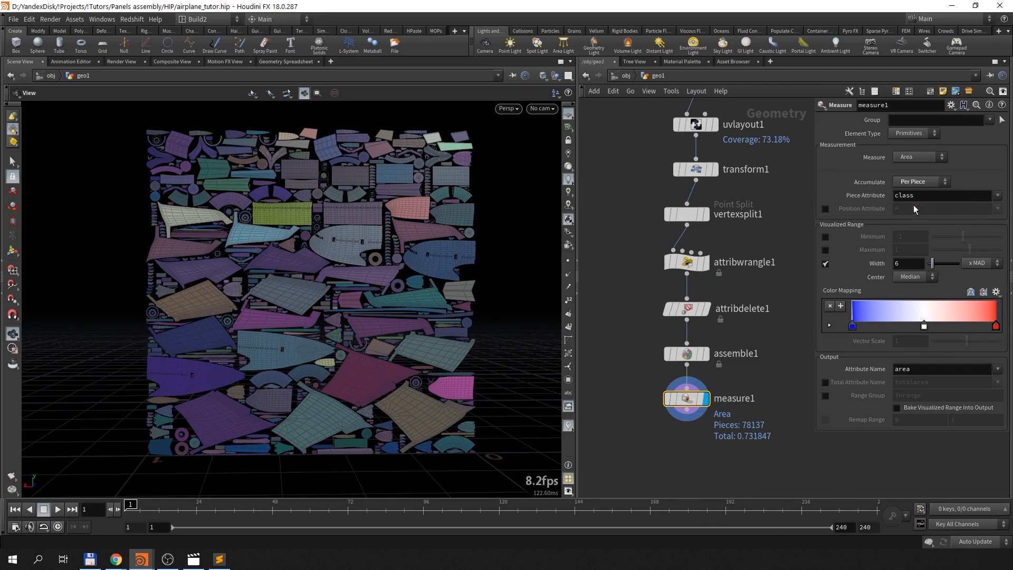
click(933, 196)
key(Return)
text(name)
key(Return)
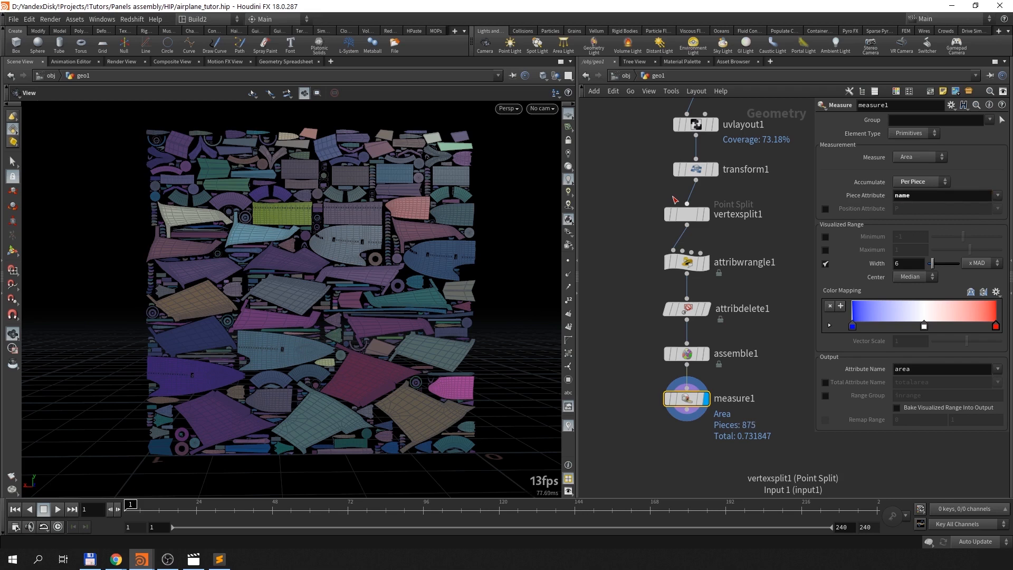
Step: Examine the Measure node's attributes in its node info and in the Geometry Spreadsheet
middle_click(689, 400)
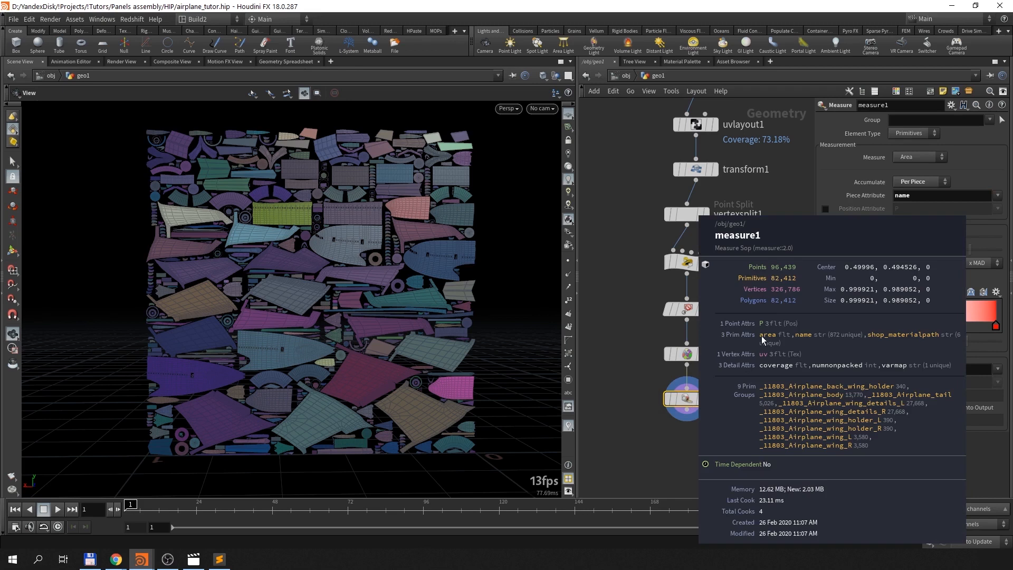
click(286, 61)
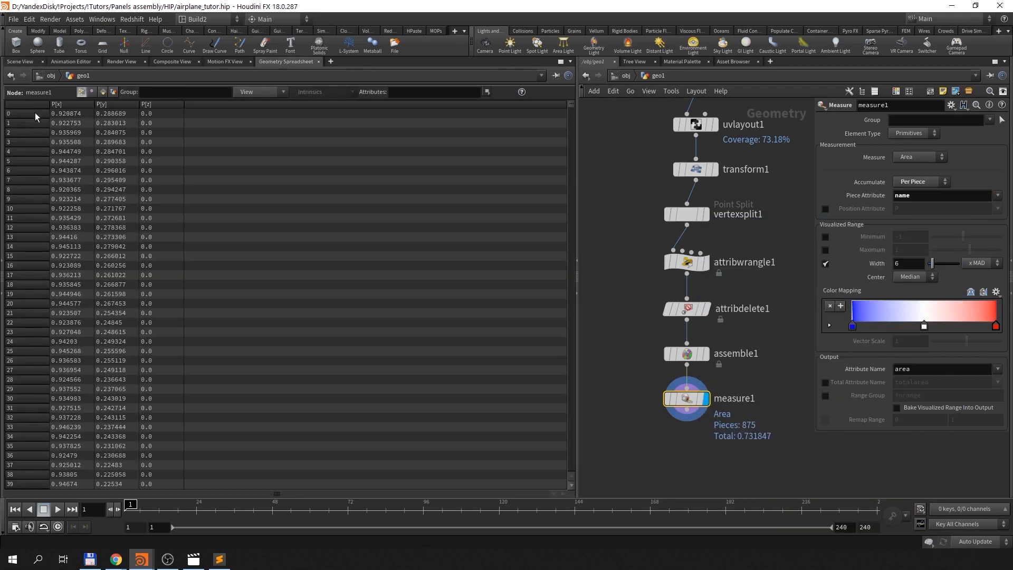
click(103, 91)
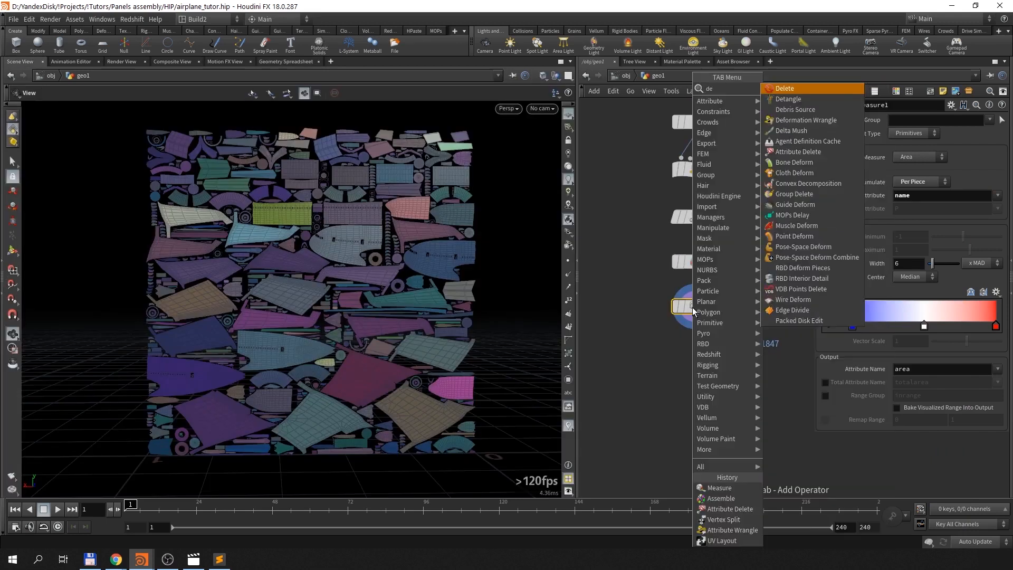
text(dele)
key(Return)
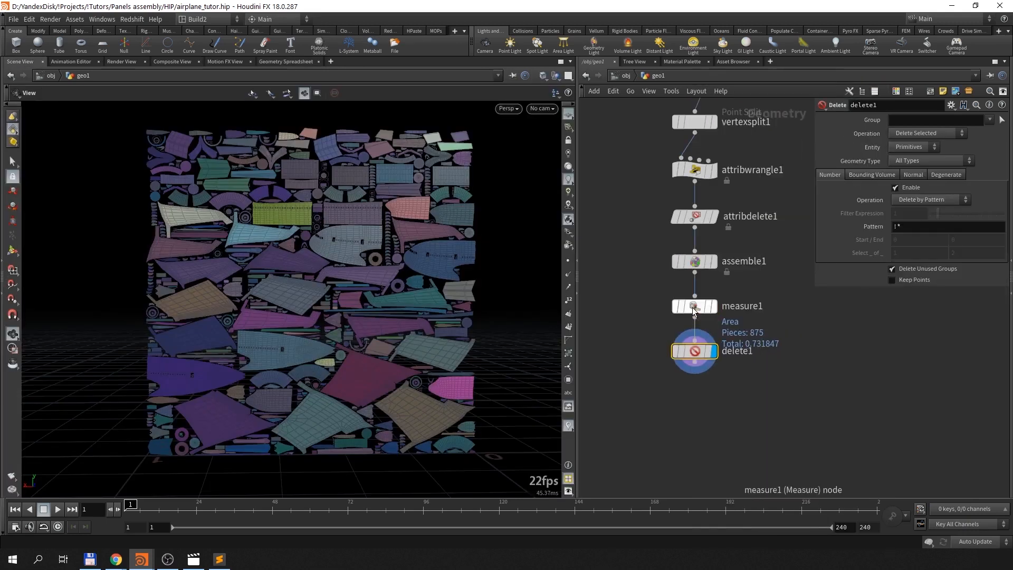
click(933, 201)
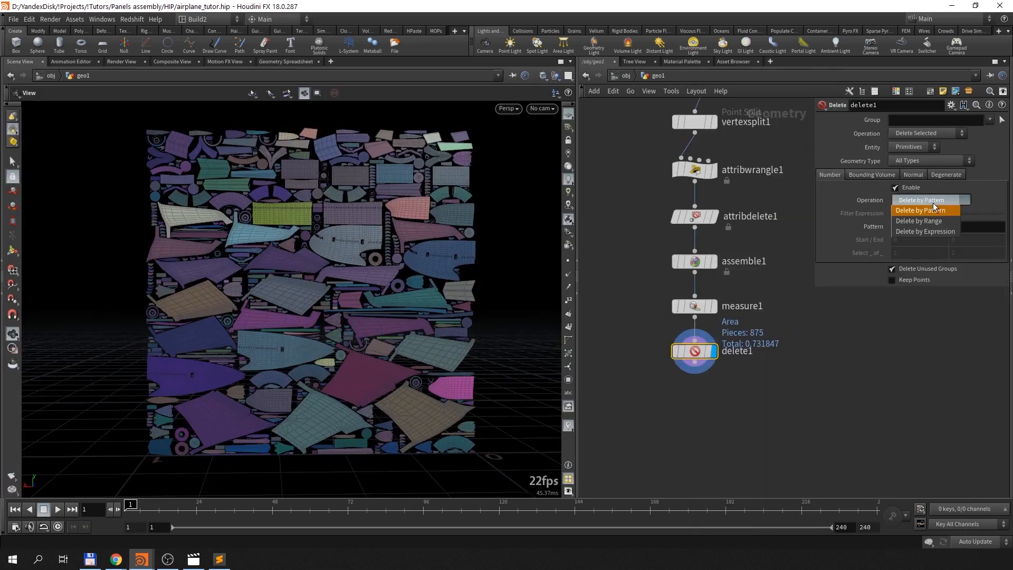
click(938, 232)
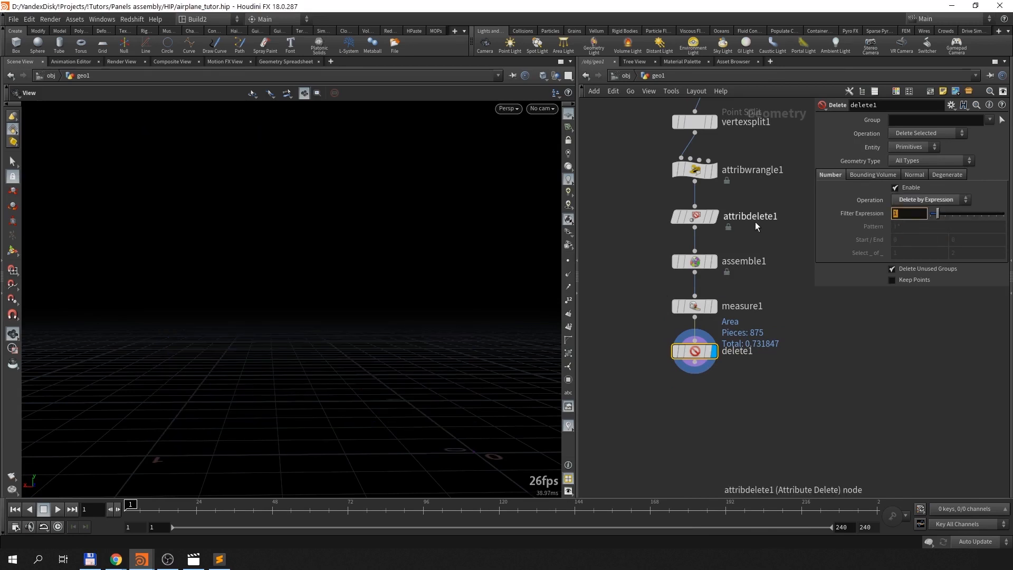
text(area)
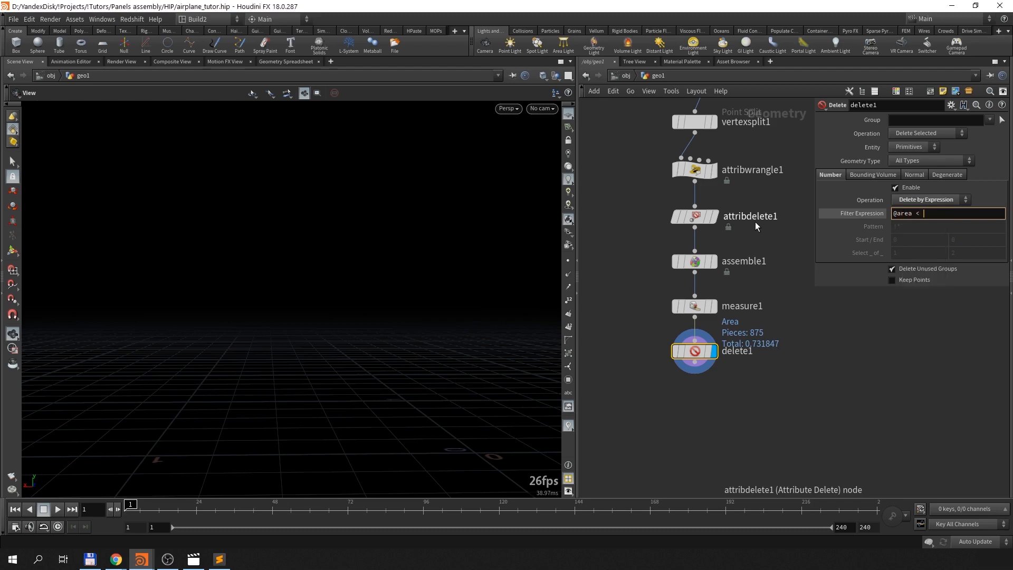
text( < 0.001)
key(Return)
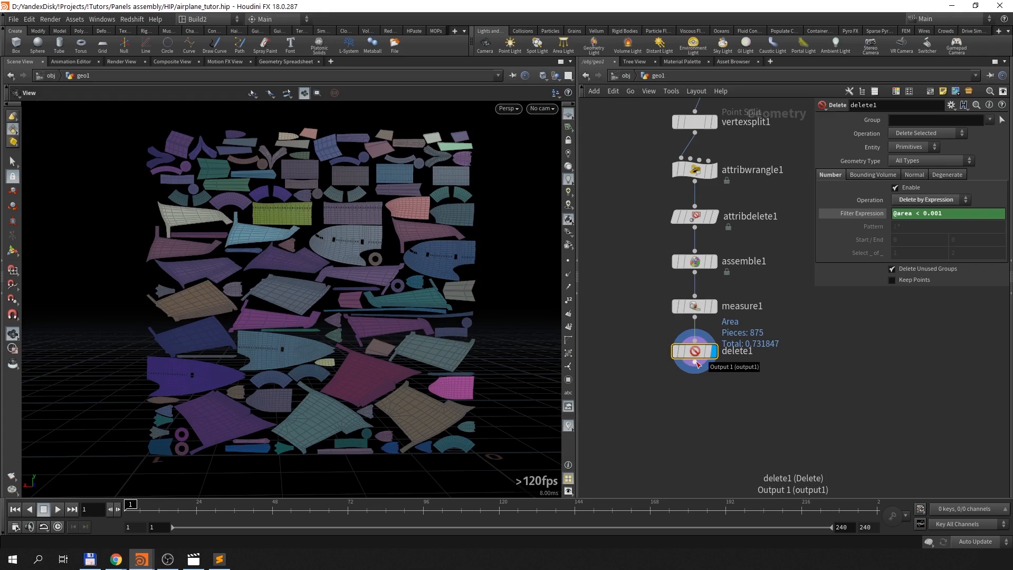
Step: Duplicate the Delete node beside the original and set the copy's operation to Delete Non-Selected
mouse_move(699, 355)
alt+drag(699, 355, 808, 351)
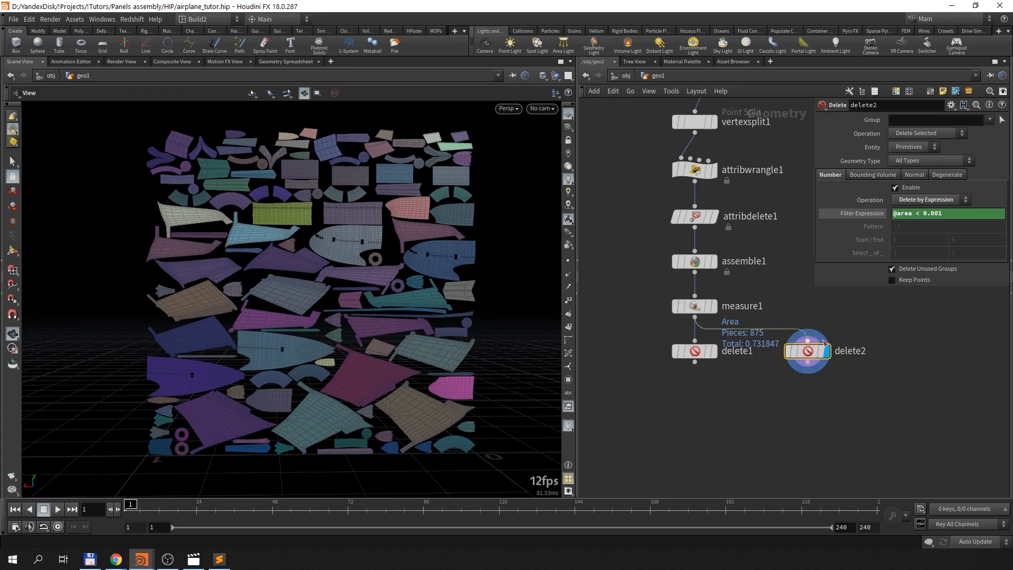
click(921, 133)
click(921, 147)
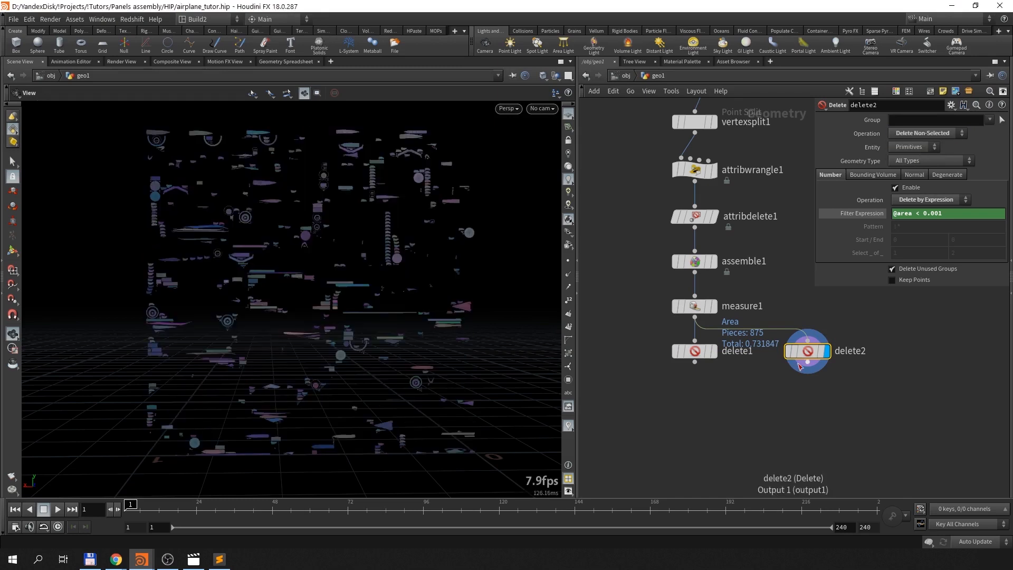
middle_click(811, 353)
Step: Append a For-Each Named Primitive loop below the original Delete node
middle_drag(785, 418, 716, 317)
scroll(755, 380, down, 2)
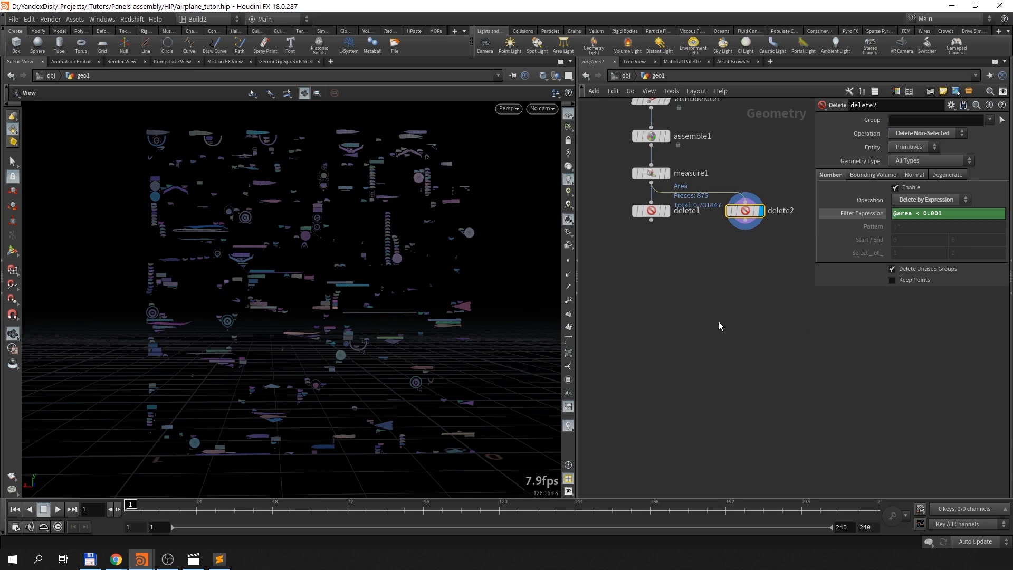
click(651, 220)
key(Tab)
text(fore)
key(Down)
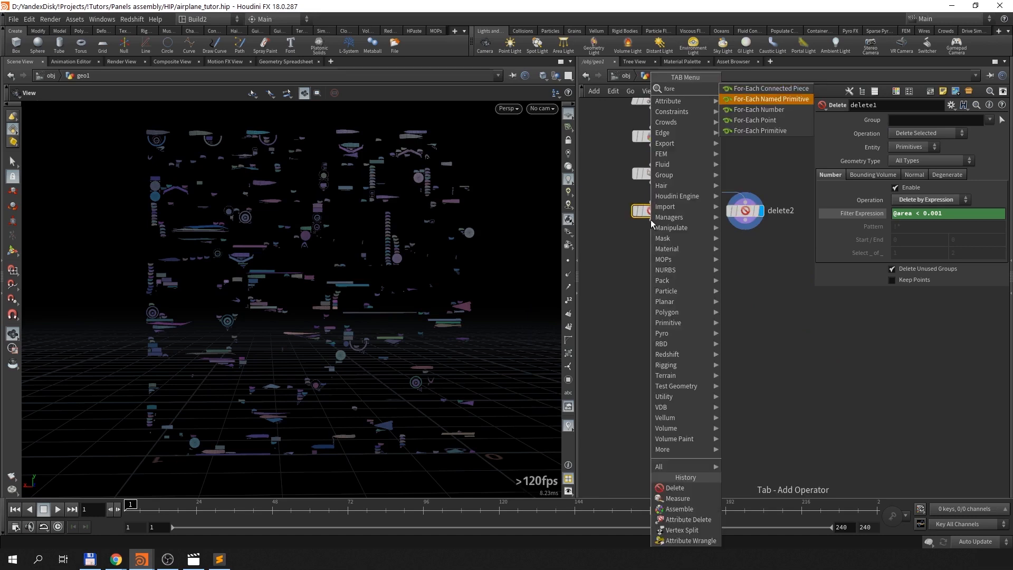
key(Return)
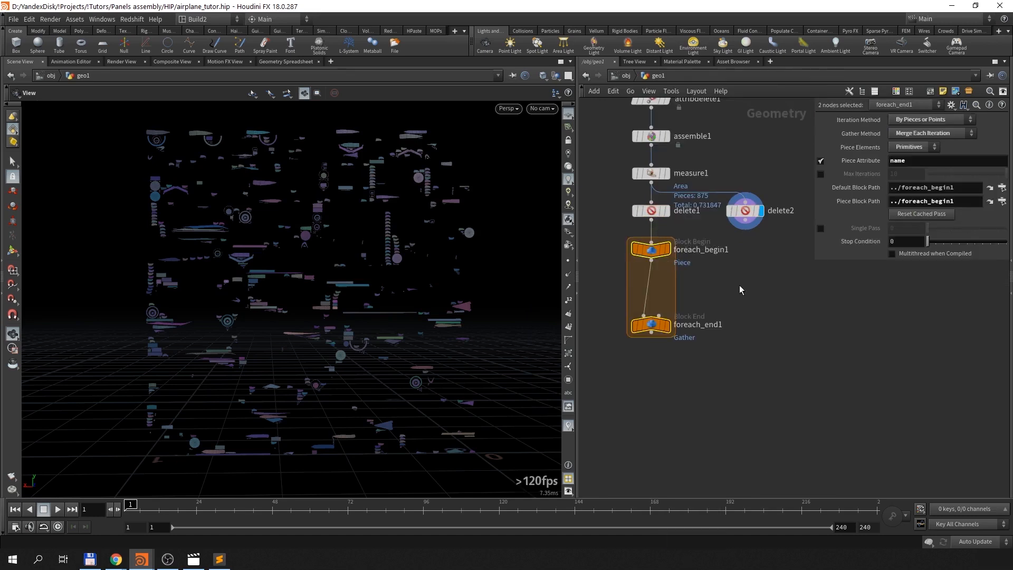
Step: Enable Single Pass on the loop's Block End node and move the node down to make room inside the loop
click(821, 228)
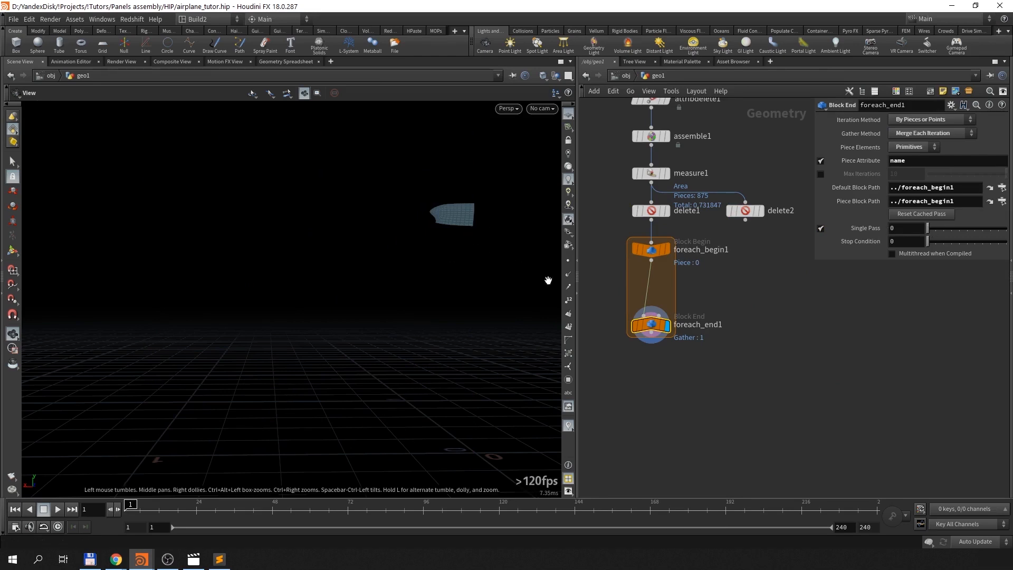
drag(648, 328, 647, 367)
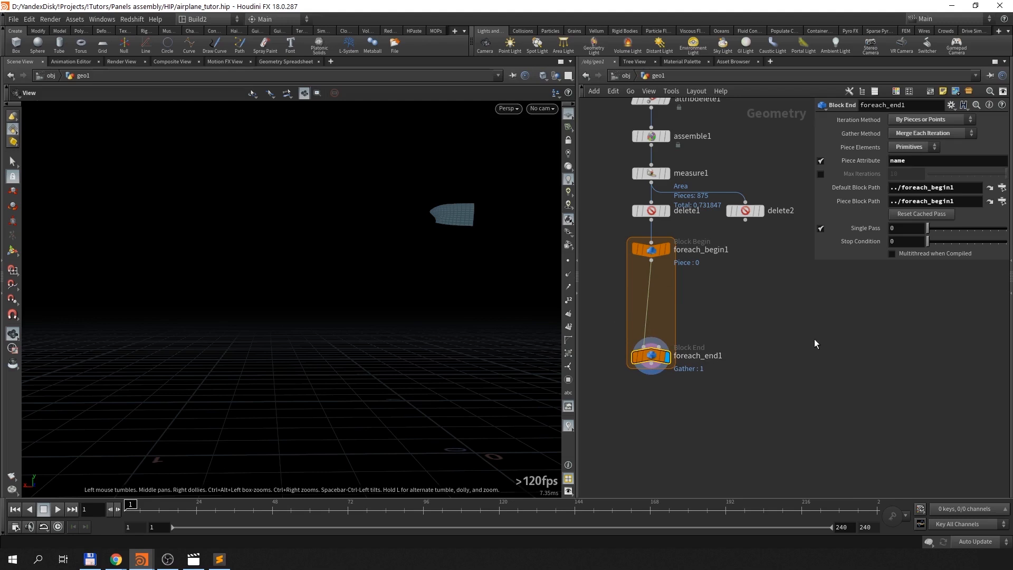
key(g)
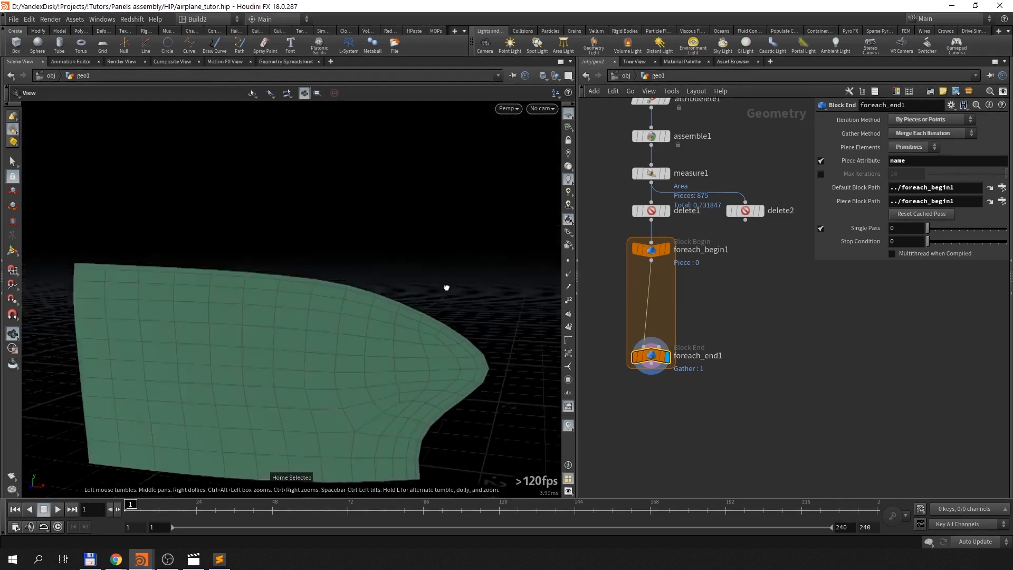
middle_drag(437, 263, 439, 255)
middle_drag(440, 296, 453, 280)
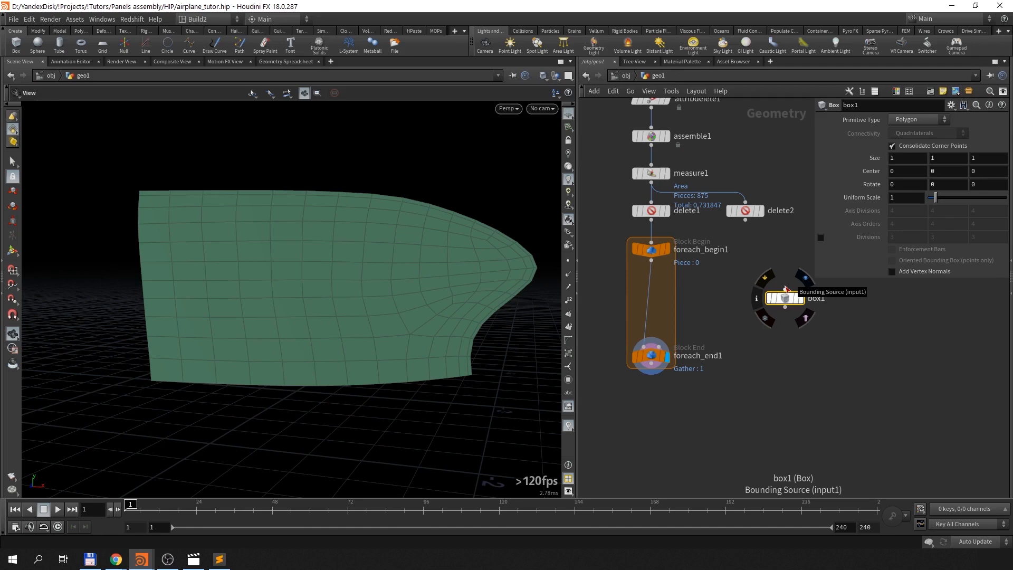
Step: Wire the Box node into the loop, with foreach_begin1 as its bounding source and its output going to foreach_end1
click(786, 288)
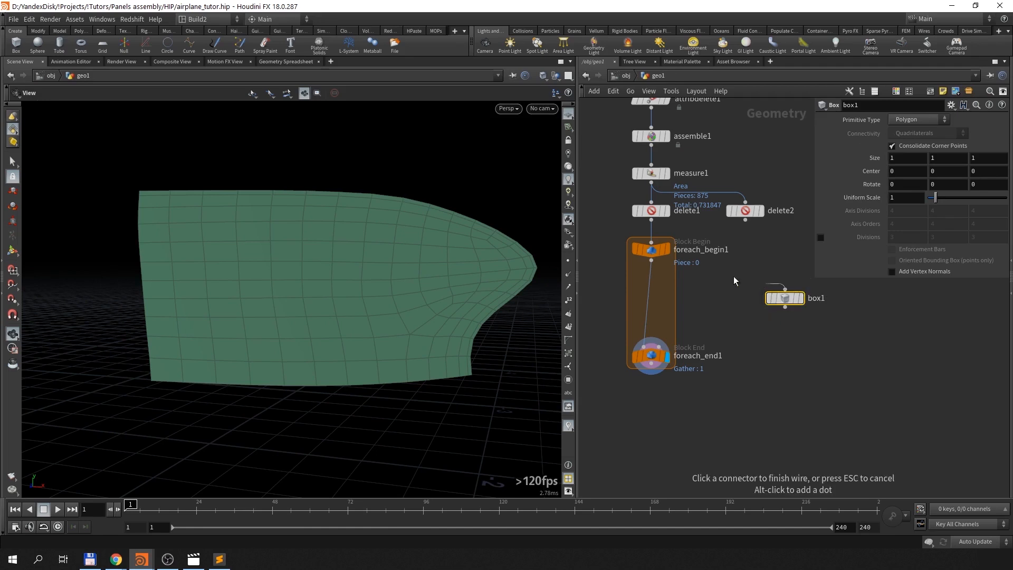
click(652, 261)
drag(794, 298, 744, 295)
click(736, 305)
click(645, 342)
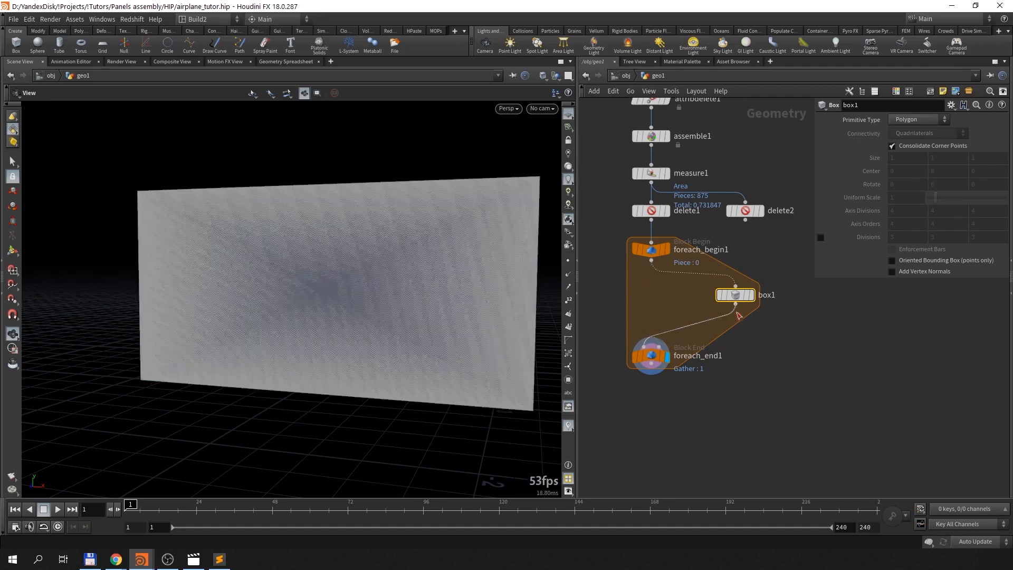
Step: Examine the flat bounding box with its component markers shown in the viewport, and hide the markers again
drag(446, 333, 483, 326)
click(569, 327)
drag(422, 329, 409, 328)
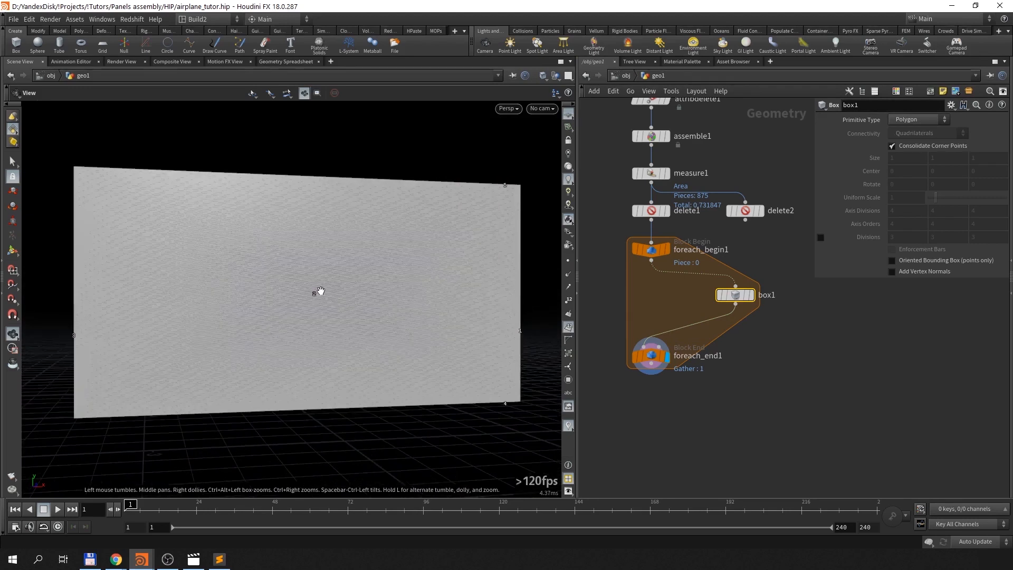
click(568, 327)
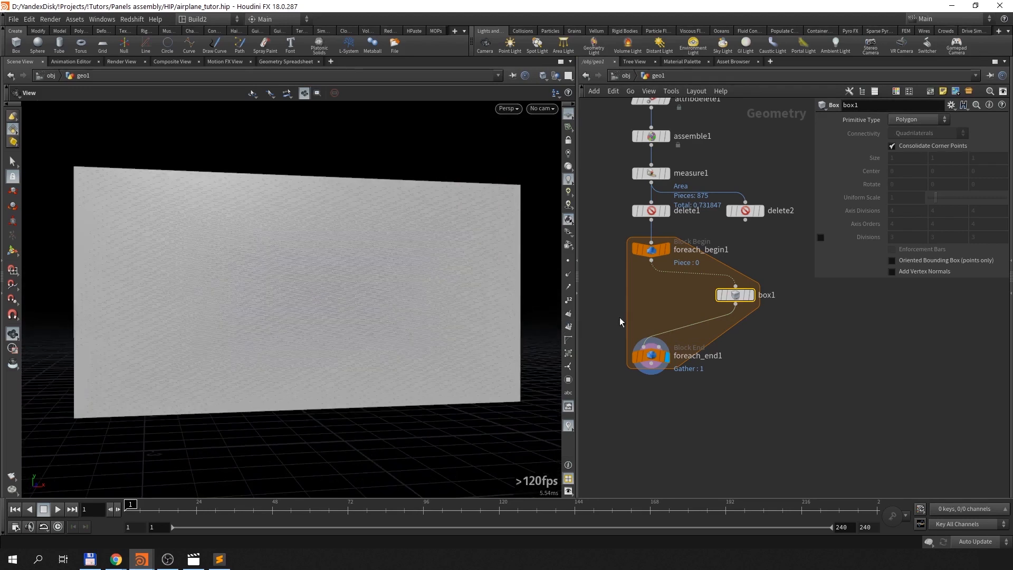
Step: Move the loop's Block End node down and insert a Clean node between the Box and the Block End
drag(652, 361, 653, 379)
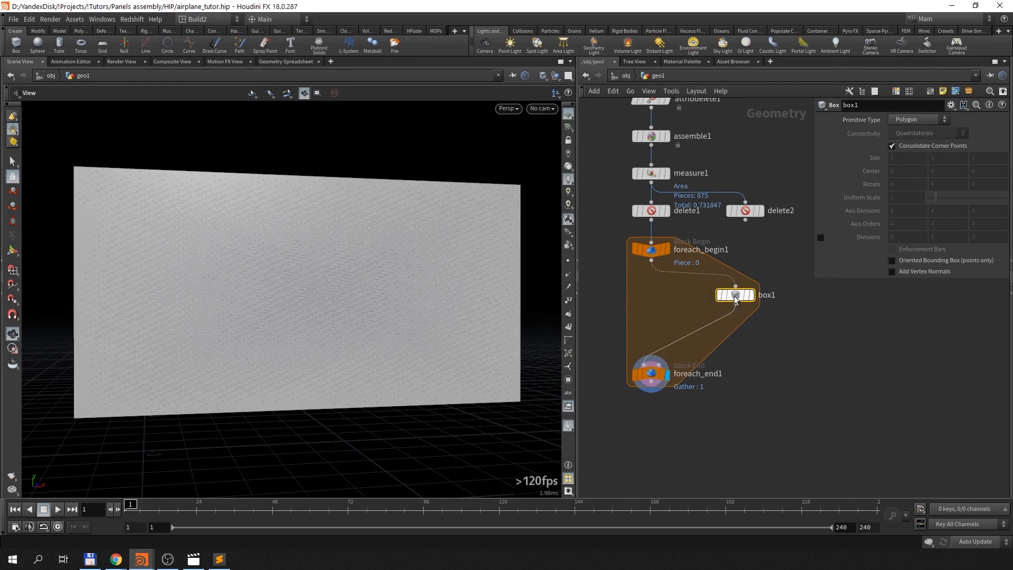
key(Tab)
text(clean)
key(Return)
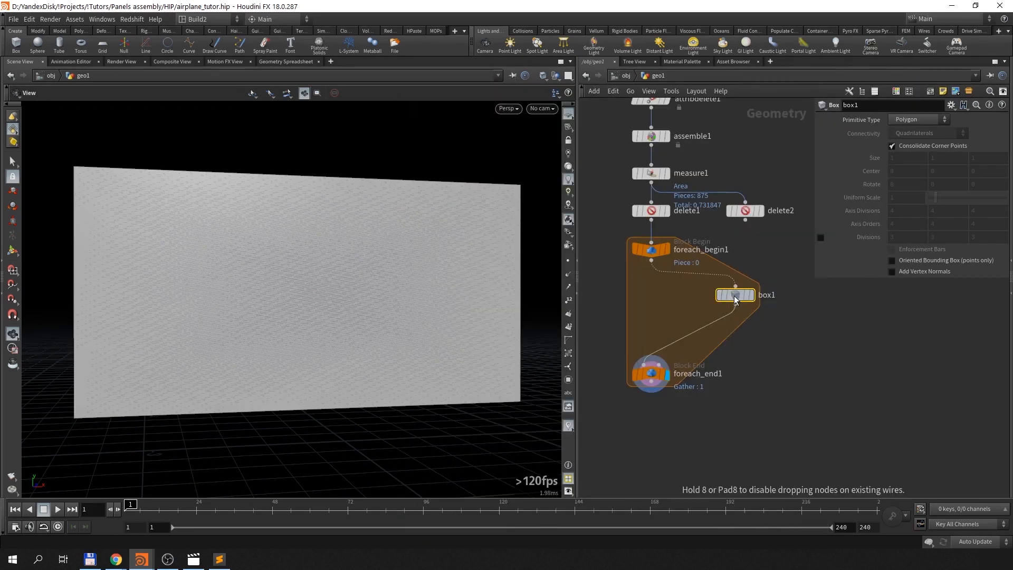
click(710, 332)
Step: Enable Consolidate Points and Fix Overlaps on the Clean node, and disable Delete Overlap Pairs
click(891, 119)
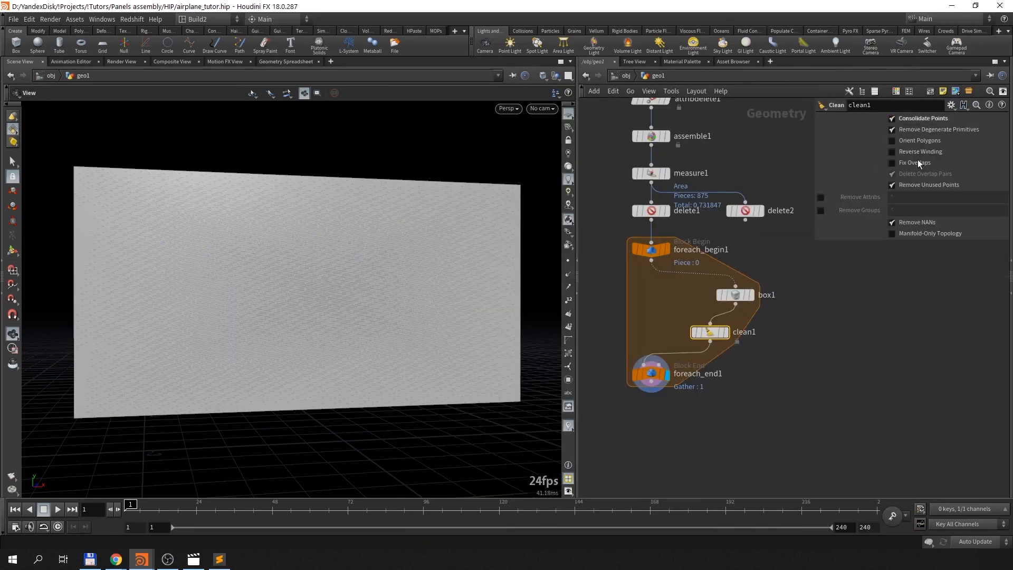
click(891, 163)
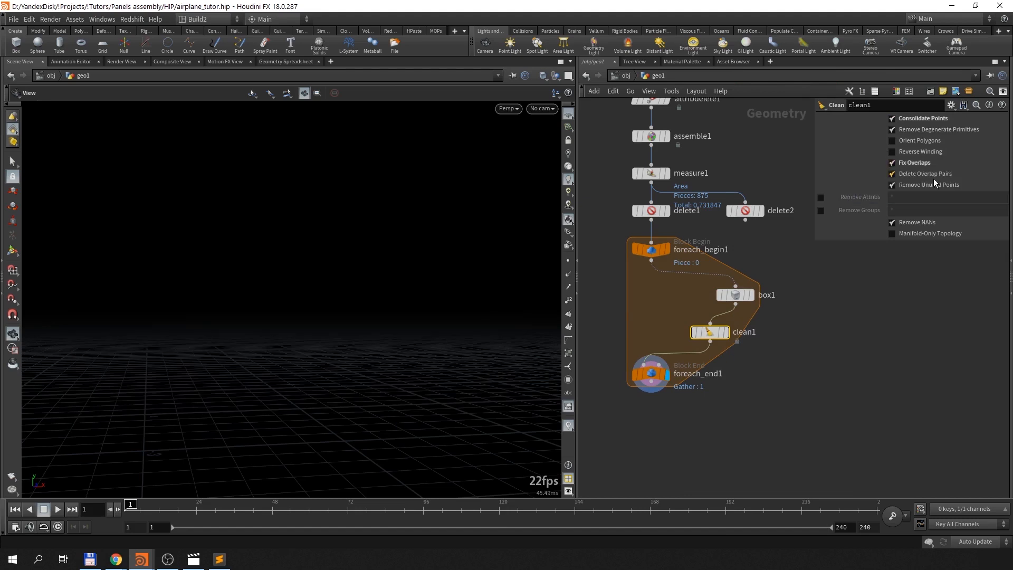
click(893, 175)
Step: Set the Box node's primitive type to Polygon Mesh and align the node above clean1
click(735, 295)
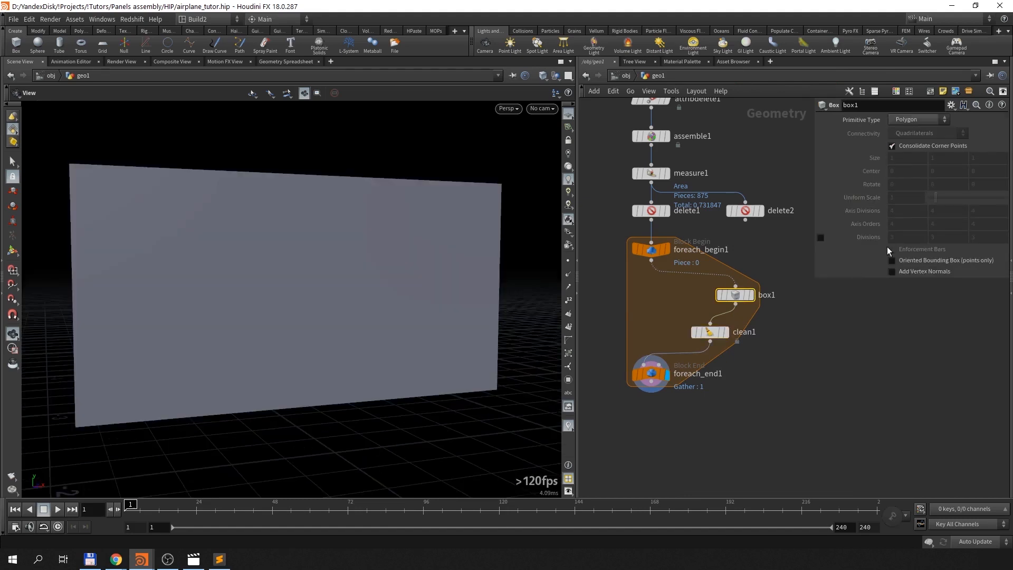
click(907, 119)
click(906, 142)
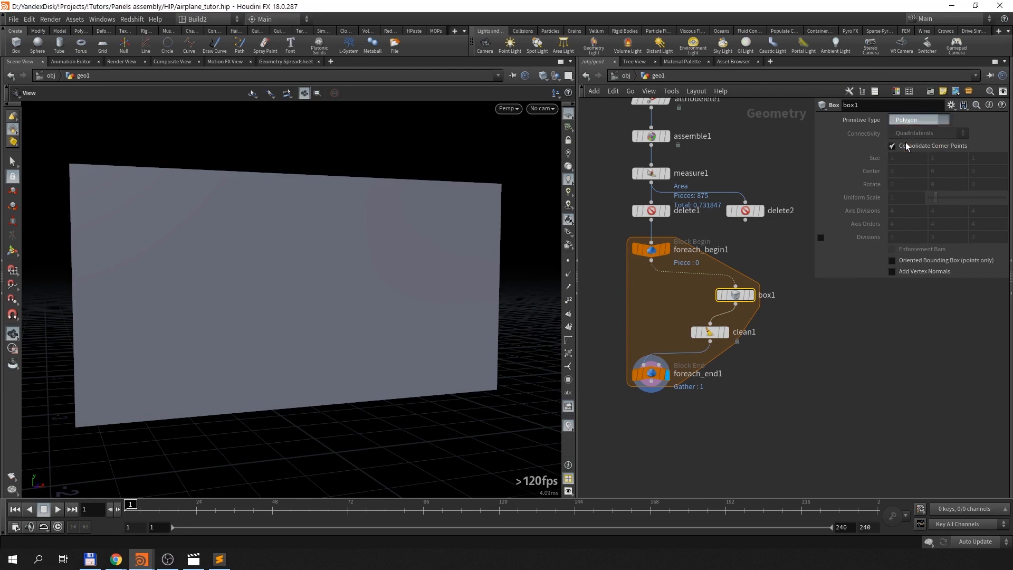
drag(737, 299, 712, 296)
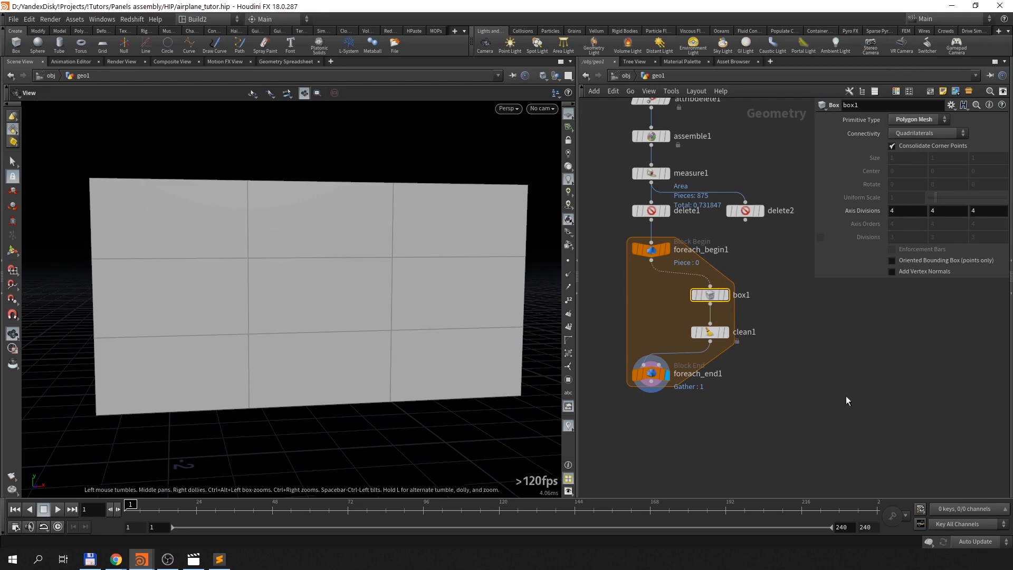
Step: Insert a Convert Line node between clean1 and the loop's Block End
click(710, 331)
key(Tab)
text(convertl)
key(Return)
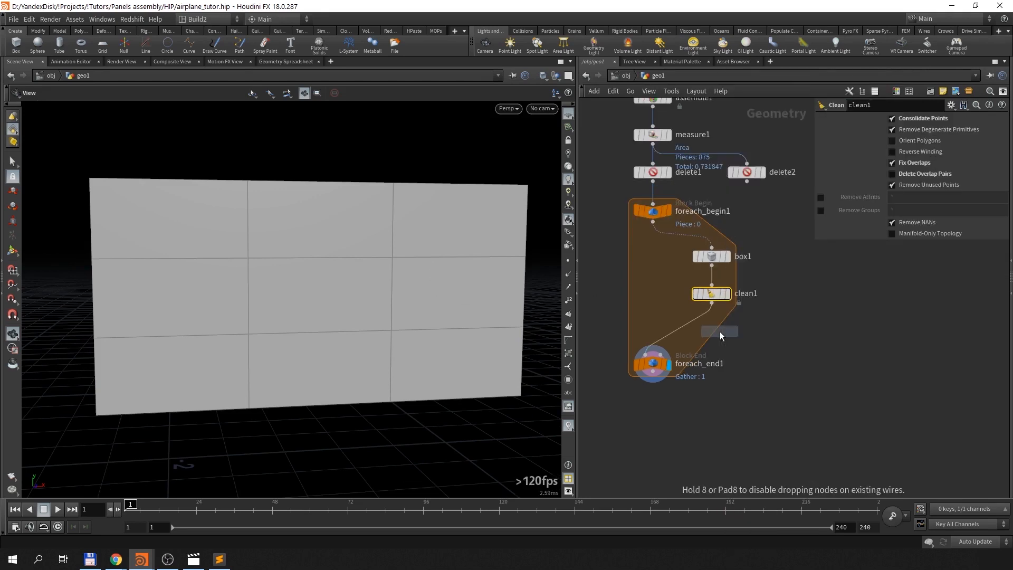
click(696, 321)
Step: Insert a PolyExtrude node after convertline1 and set its extrusion mode to Point Normal using Existing normals
key(Tab)
text(poex)
key(Return)
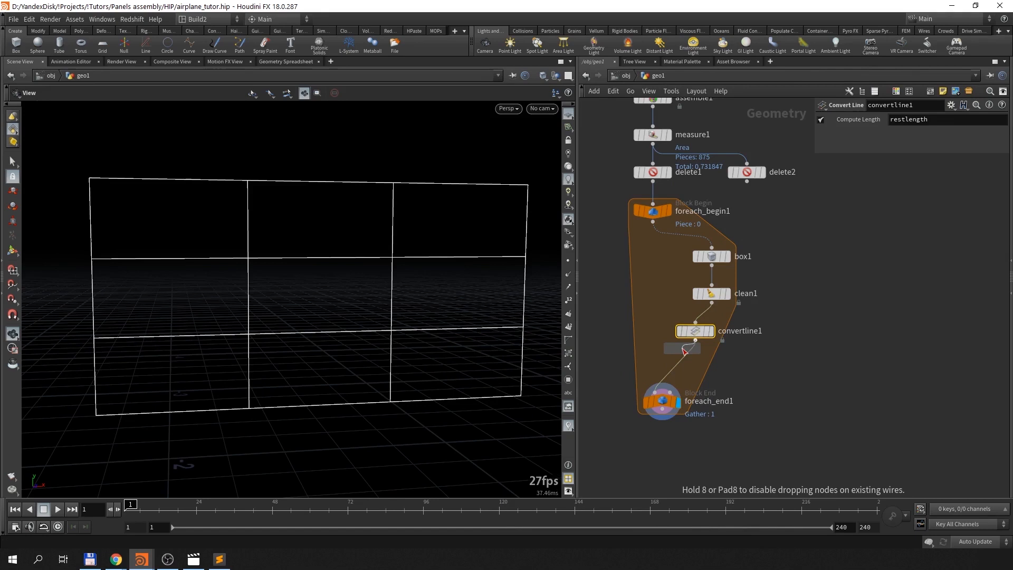
click(685, 360)
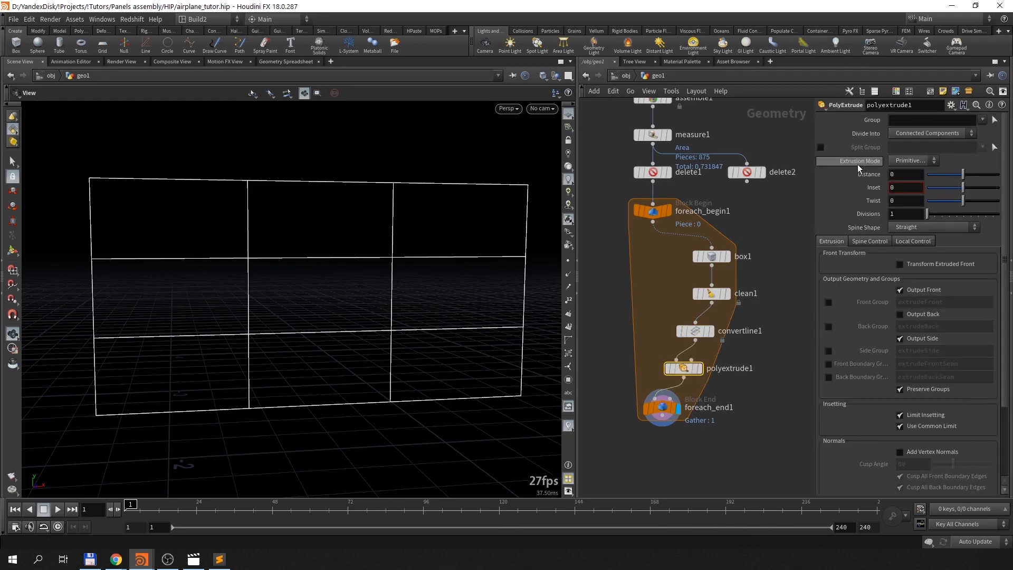
click(916, 160)
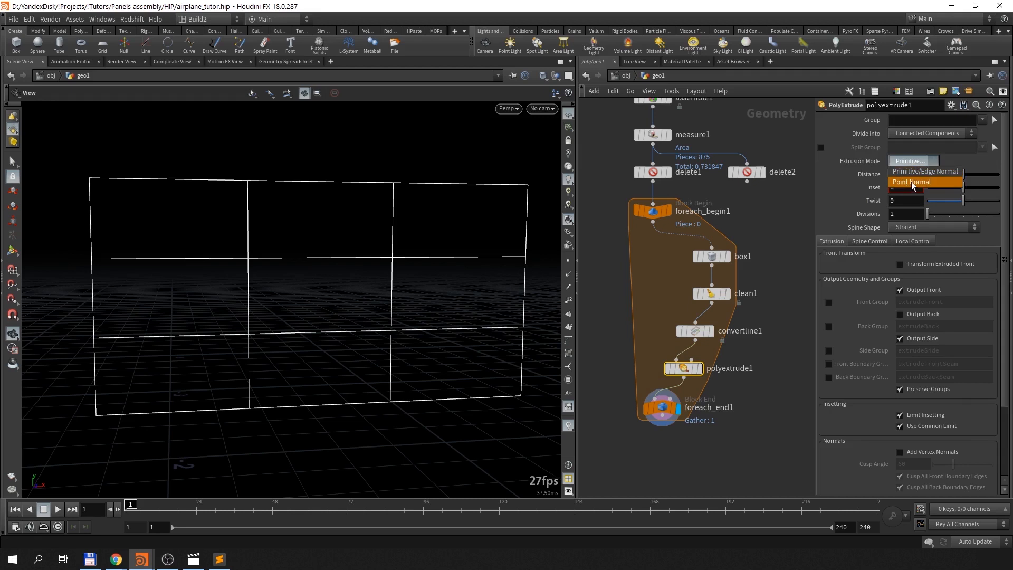
click(911, 182)
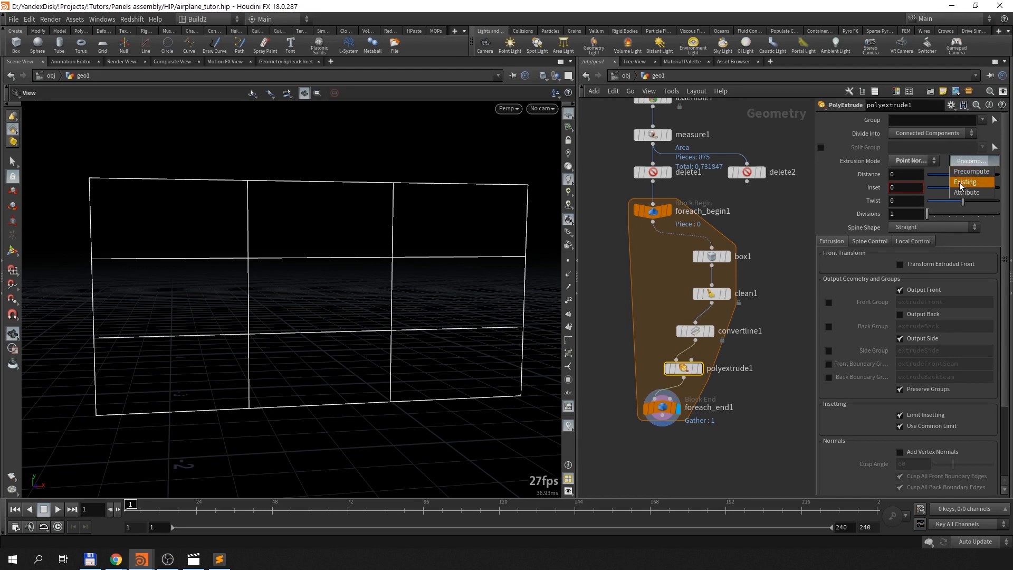
click(959, 182)
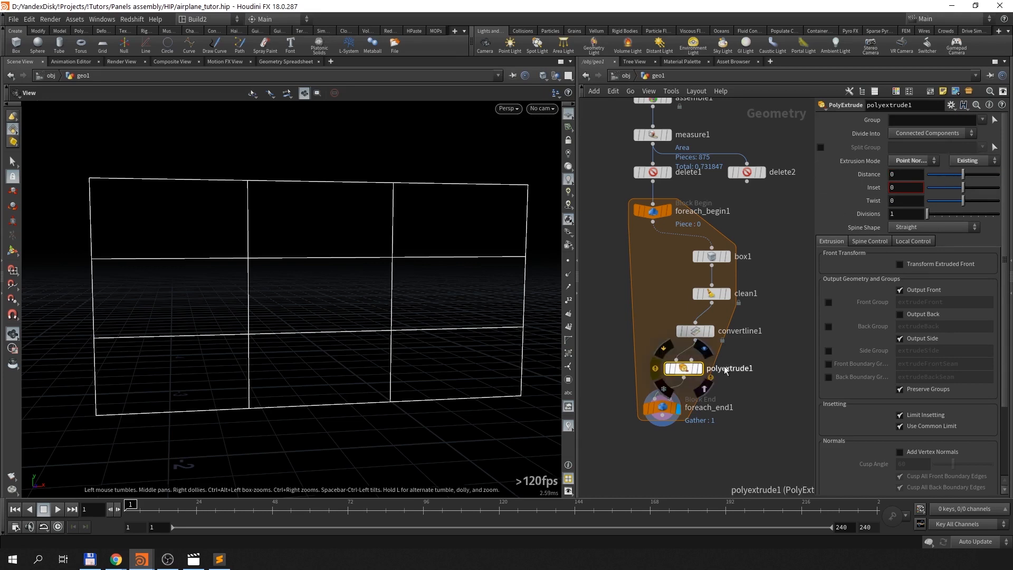
Step: Insert a Normal node between clean1 and convertline1 that adds normals to Points
middle_drag(757, 342, 769, 310)
key(Tab)
text(nom)
key(BackSpace)
key(BackSpace)
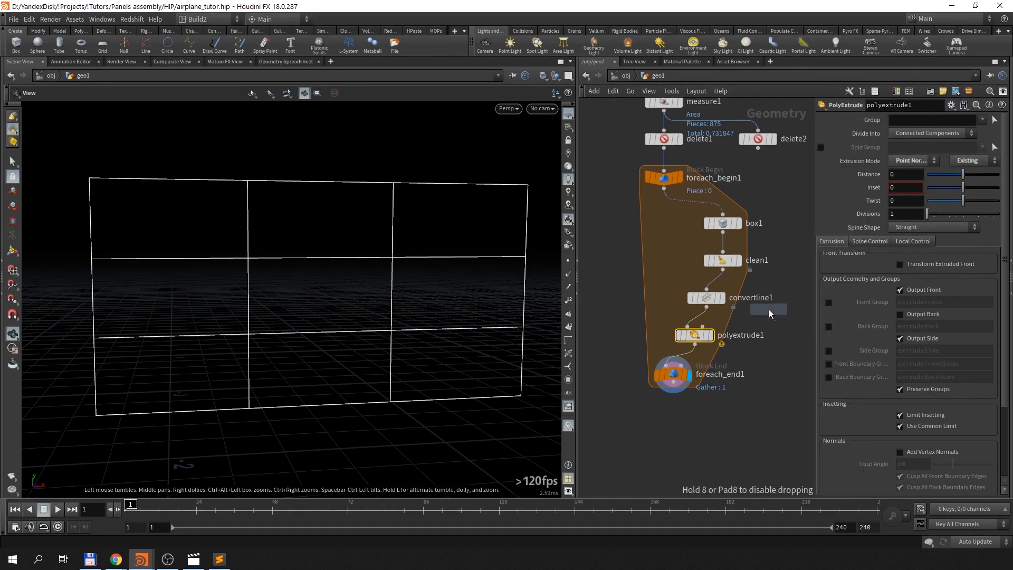
key(Return)
click(719, 285)
click(915, 182)
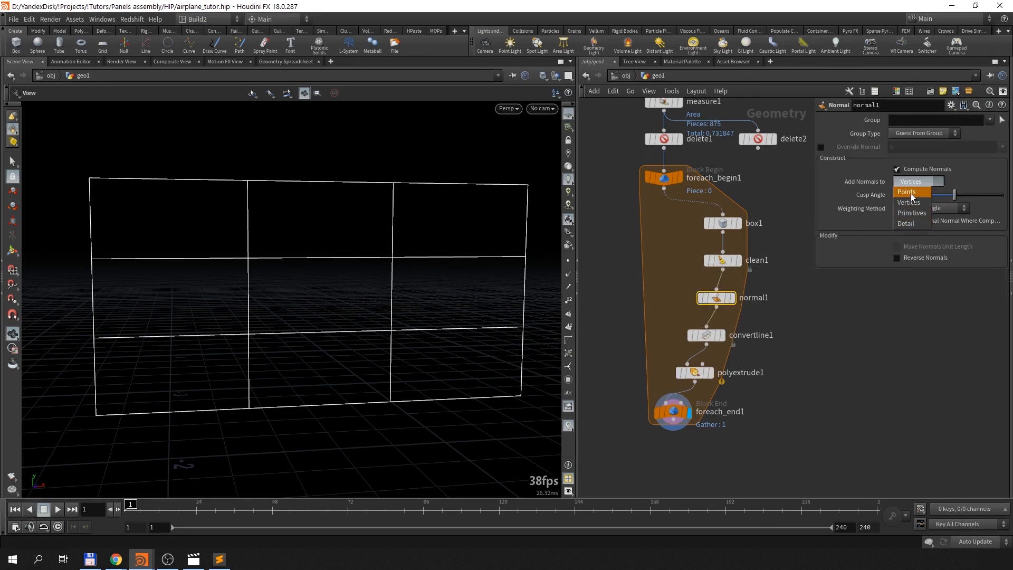
click(910, 194)
drag(545, 285, 380, 322)
Step: Set the PolyExtrude distance to 0.01 and hide the point normals in the viewport
click(695, 373)
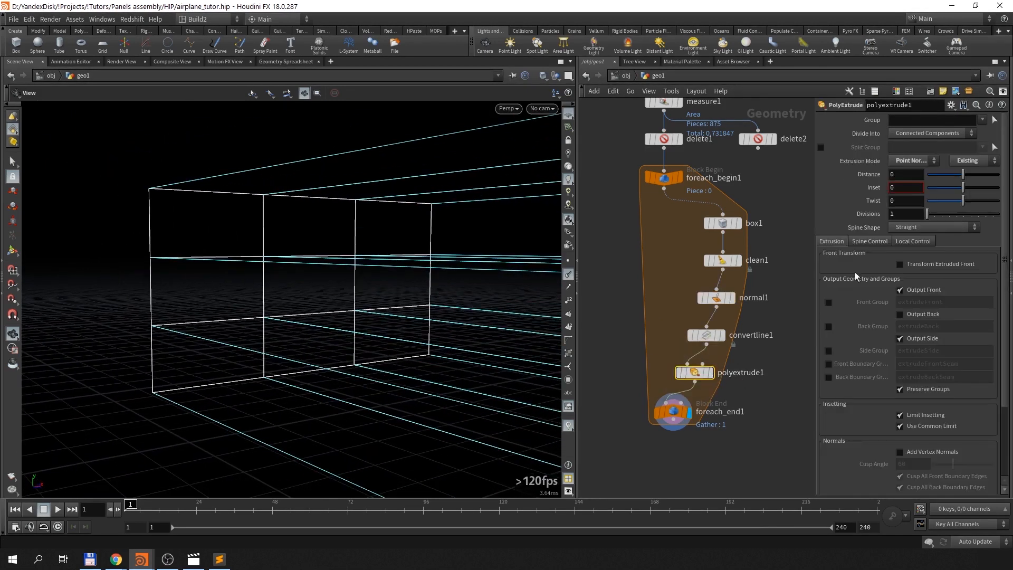
click(911, 175)
text(0.01)
key(Return)
click(568, 279)
drag(400, 302, 423, 305)
Step: Show the geometry of foreach_begin1 as a template wireframe alongside the extruded grid
middle_drag(657, 247, 705, 240)
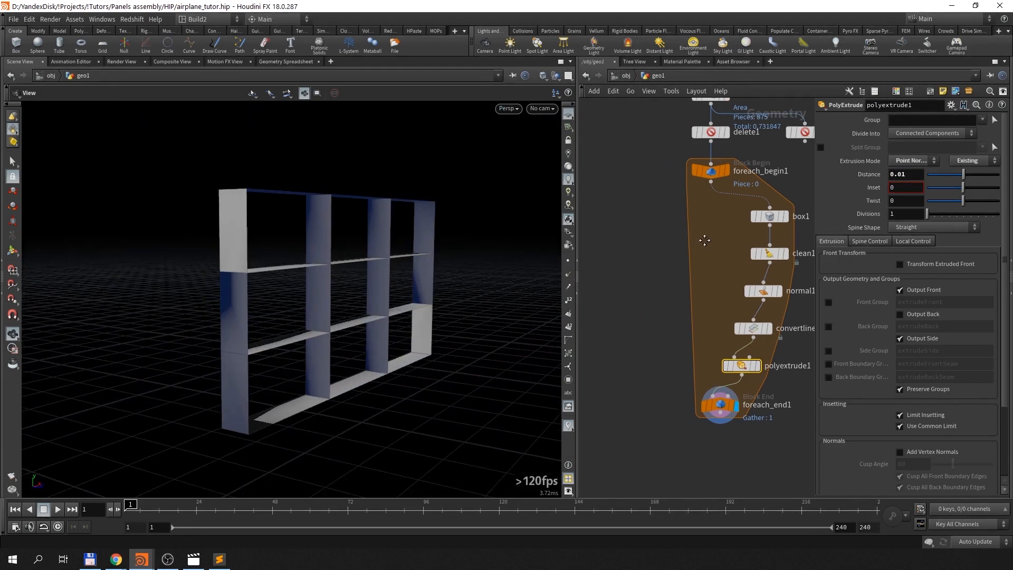
click(724, 171)
mouse_move(406, 314)
mouse_down()
mouse_move(343, 312)
mouse_move(451, 312)
mouse_move(412, 313)
mouse_up()
Step: Insert a Transform node after polyextrude1 and set its Z translation to -0.006 so the grid straddles the panel
middle_drag(769, 386, 773, 349)
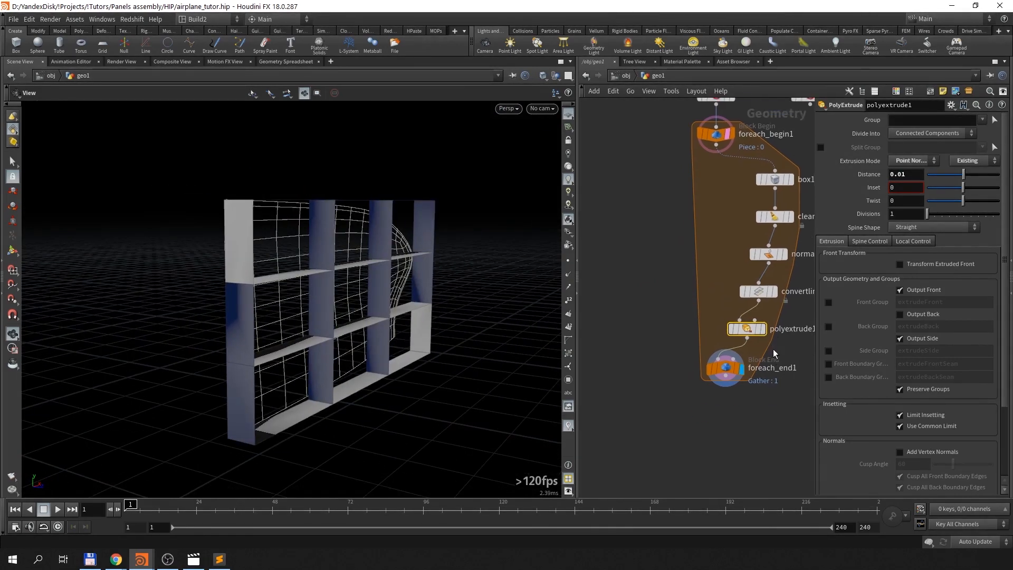
key(Tab)
text(trans)
key(Return)
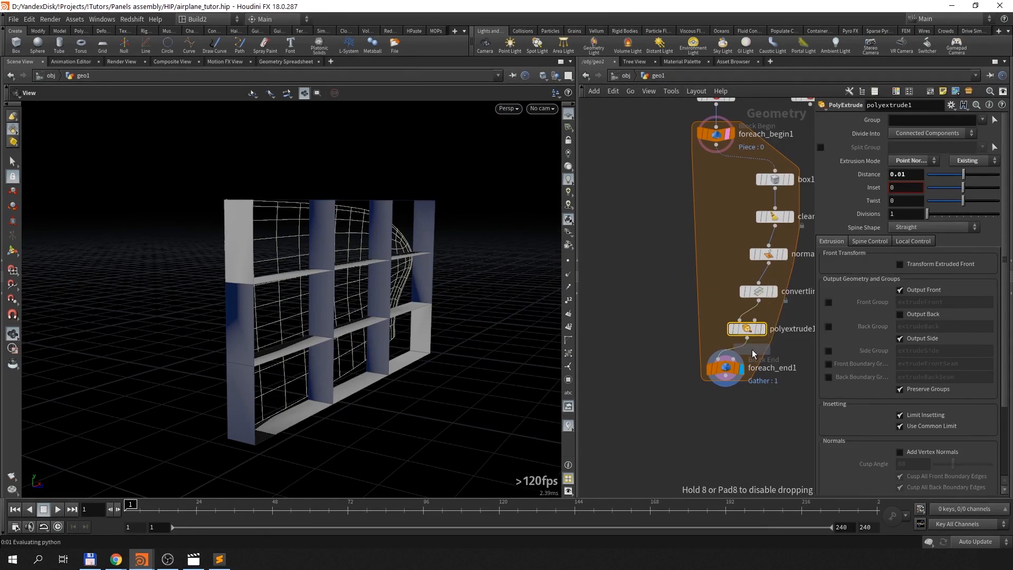
click(739, 353)
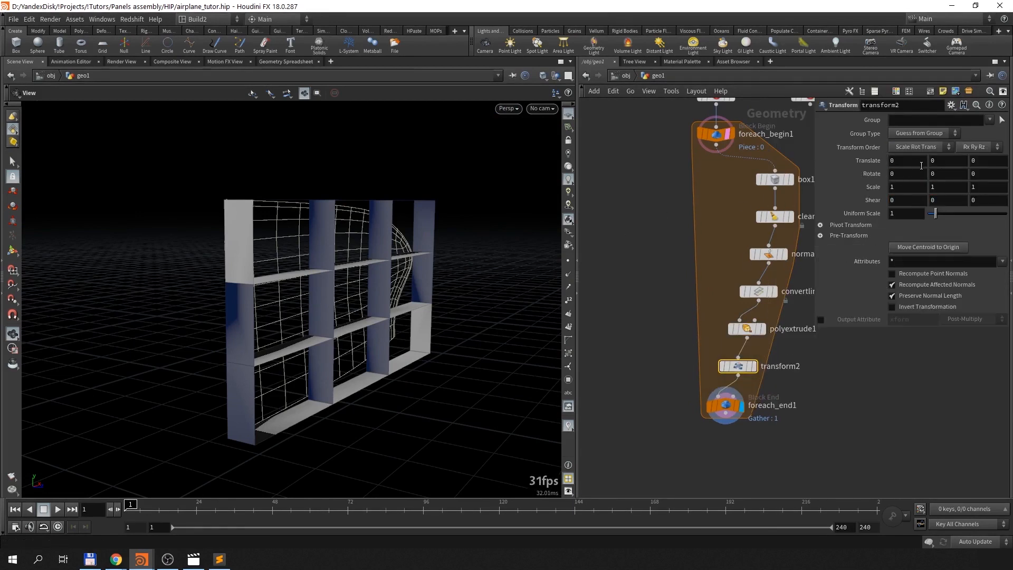
middle_drag(974, 158, 960, 202)
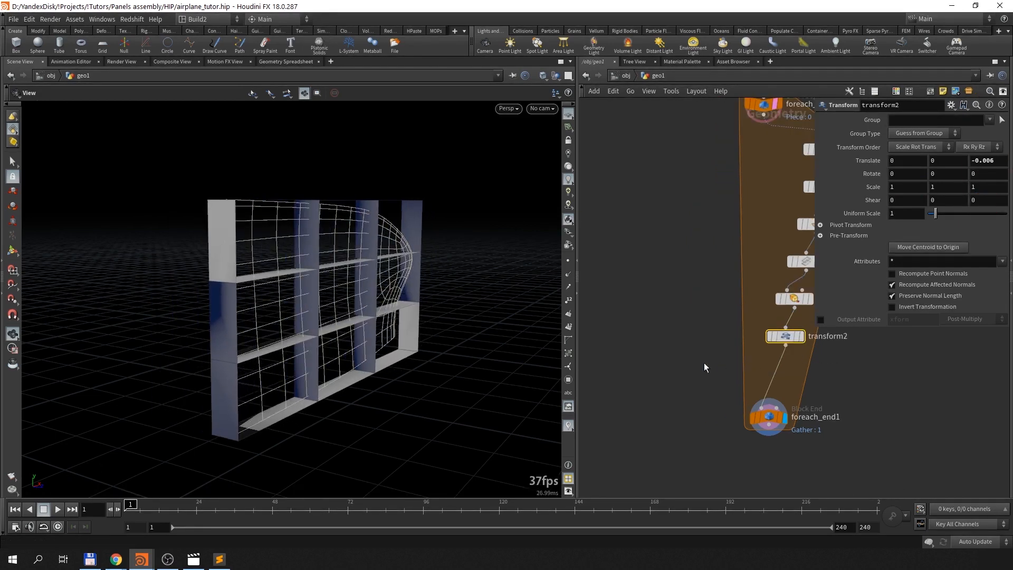
Step: Add a Boolean Fracture node inside the loop, wire foreach_begin1 into its first input and place it below the Transform
middle_drag(684, 359, 611, 394)
key(Tab)
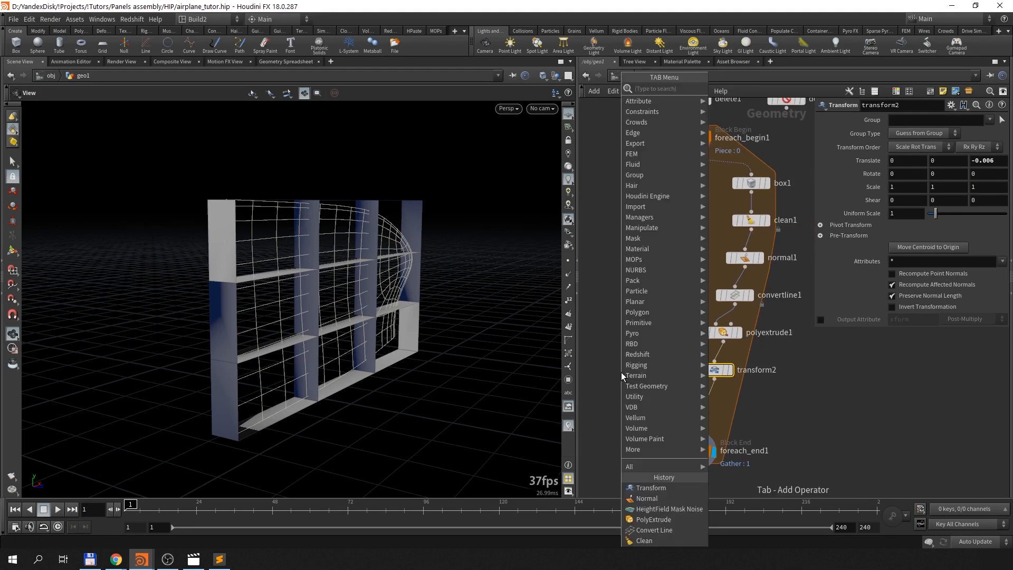
text(boole)
key(Down)
key(Return)
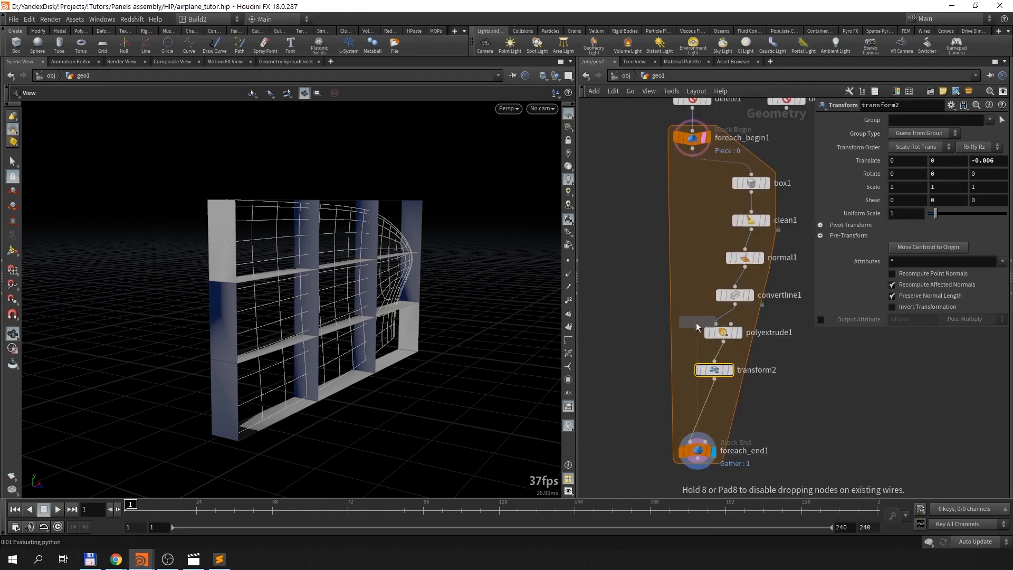
click(693, 324)
click(693, 149)
click(685, 315)
drag(692, 329, 635, 415)
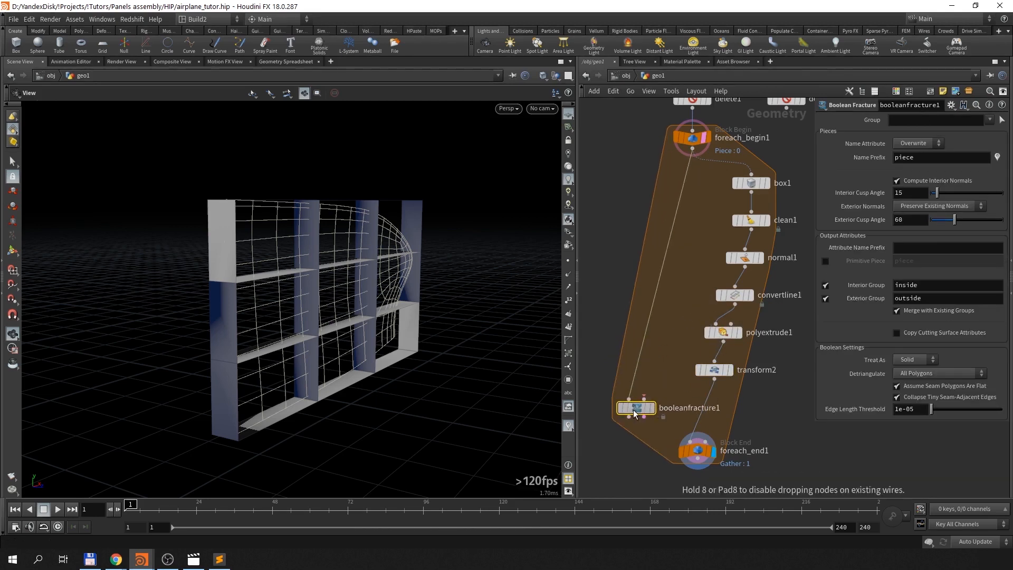
Step: Wire transform2 into the Boolean Fracture's second input and its output into foreach_end1
click(714, 376)
click(656, 400)
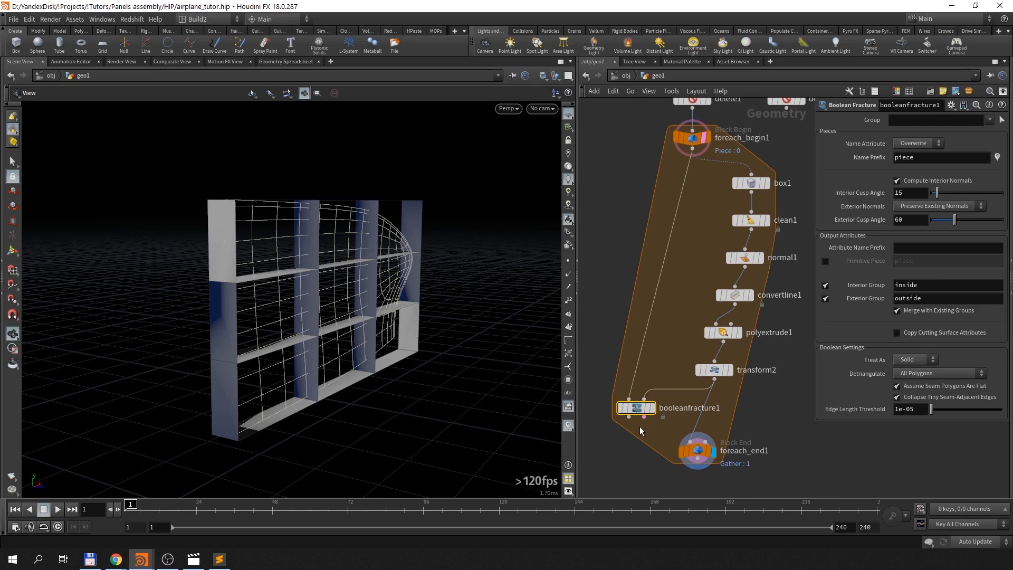
click(630, 417)
click(690, 440)
drag(296, 285, 343, 296)
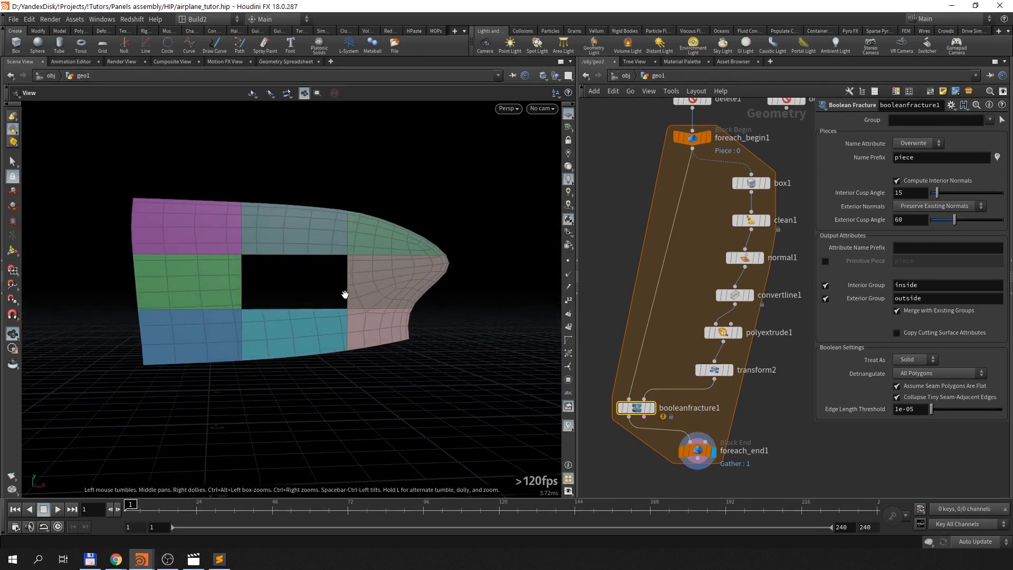
Step: Set the Boolean Fracture's Treat As option to Surface
mouse_move(735, 295)
click(913, 359)
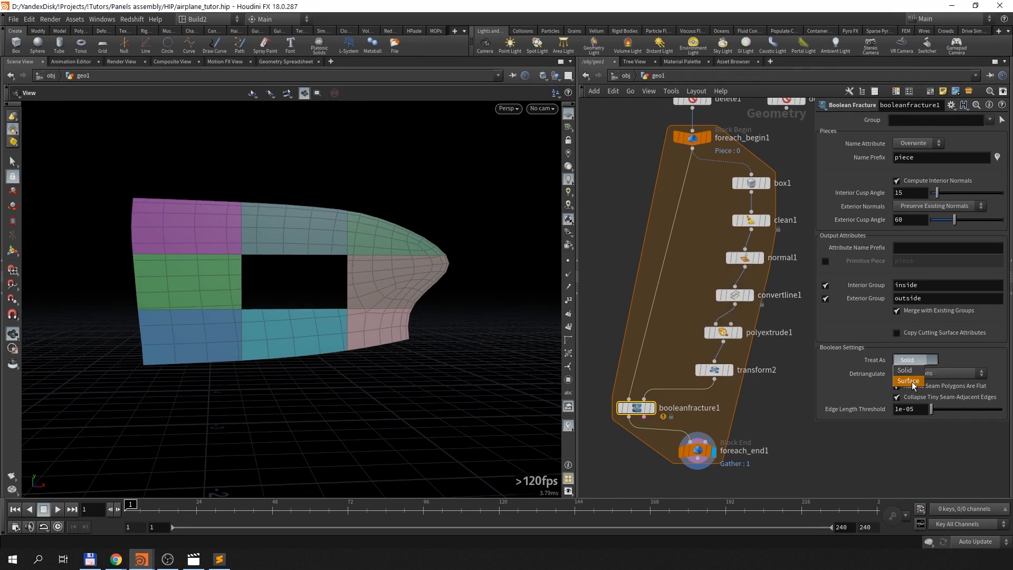
click(914, 371)
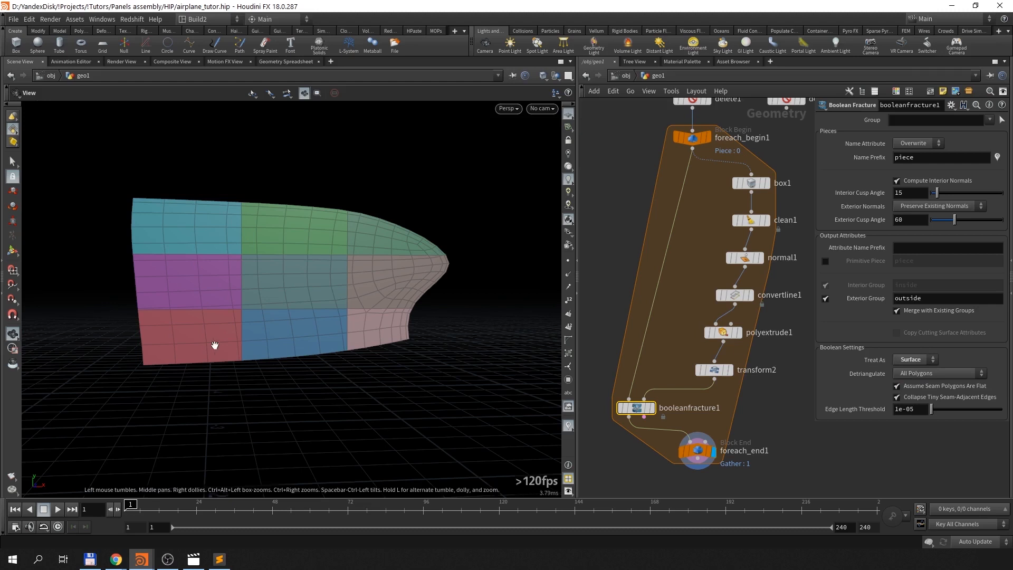
Step: Examine the fractured pieces across the whole flattened panel layout
middle_drag(264, 330, 308, 331)
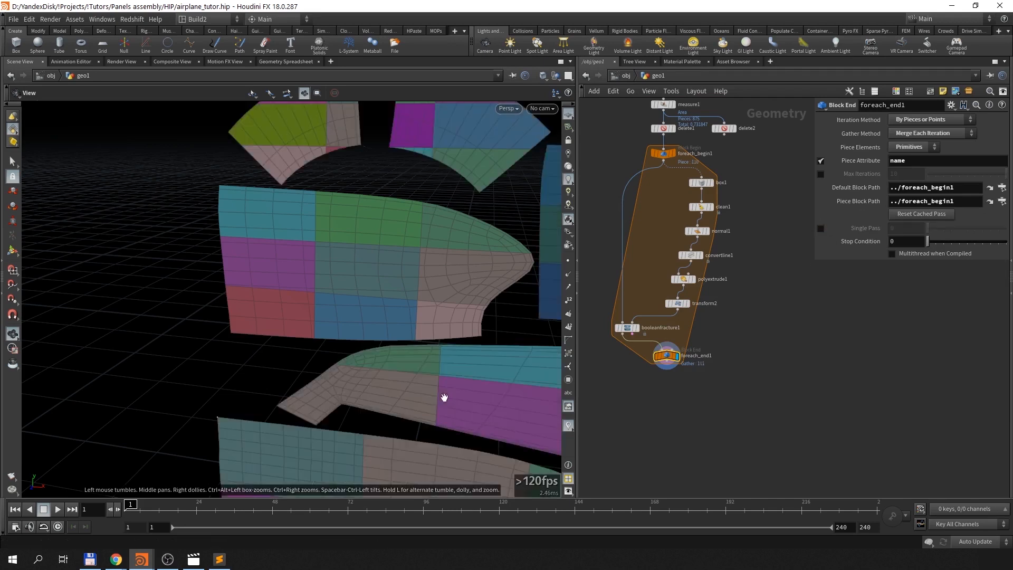
middle_drag(426, 410, 244, 337)
right_drag(396, 321, 274, 359)
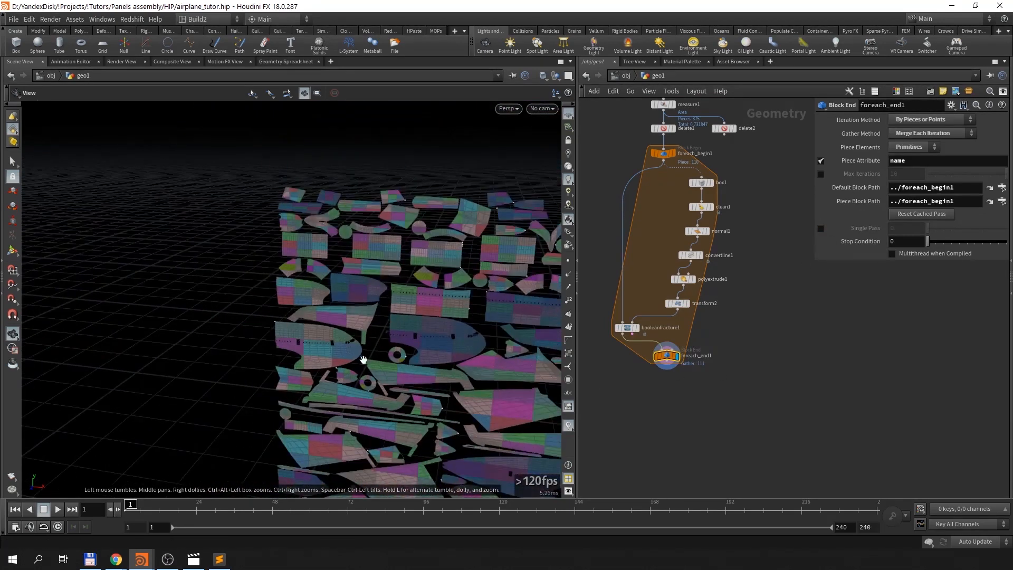
middle_drag(363, 360, 266, 305)
middle_drag(461, 356, 307, 308)
right_drag(306, 308, 267, 322)
middle_drag(272, 303, 316, 321)
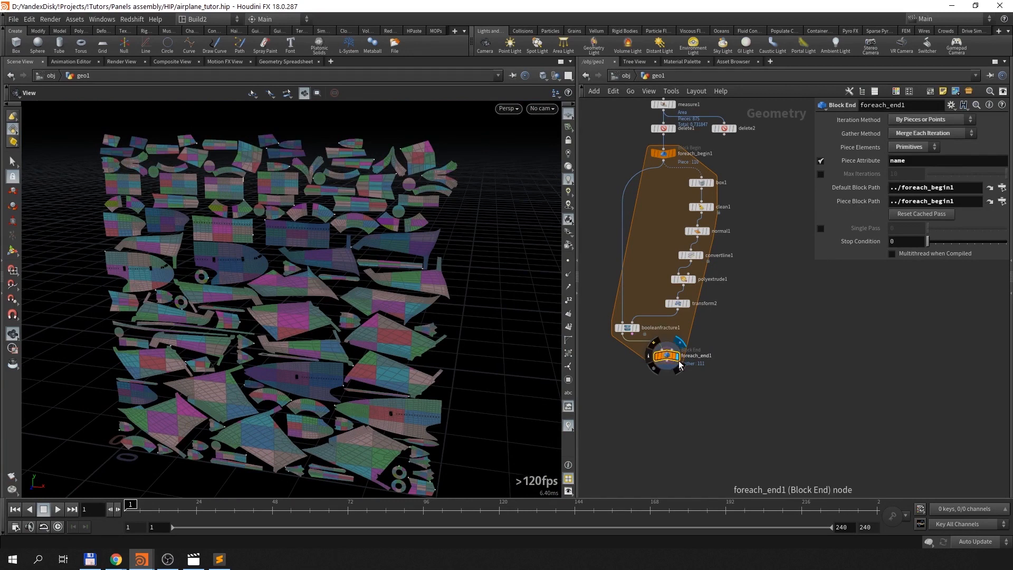
Step: Append a Clean node below foreach_end1 and disable its Remove Degenerate Primitives option
key(Tab)
text(clean)
key(Return)
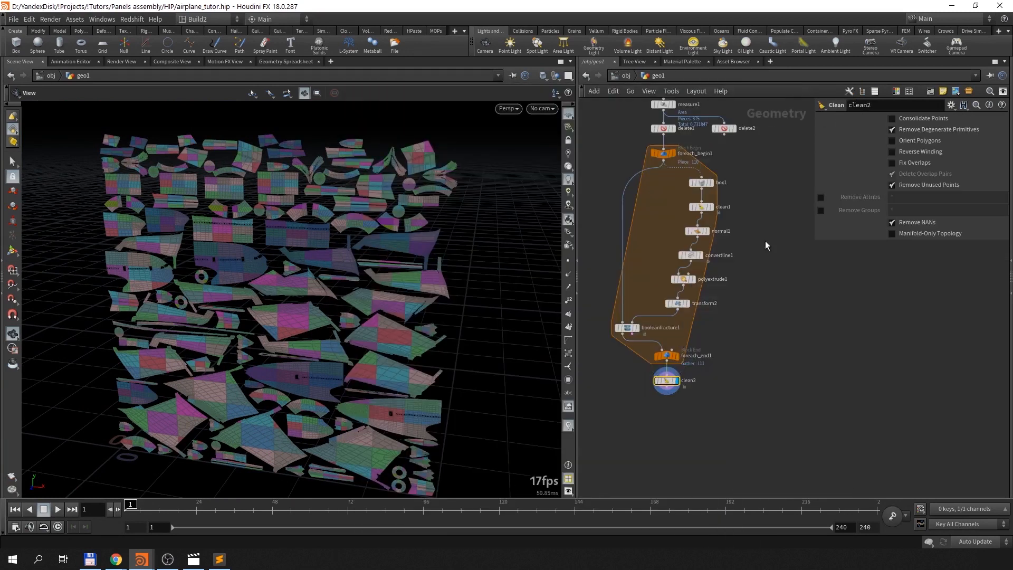
click(925, 130)
drag(455, 204, 376, 265)
drag(405, 312, 376, 293)
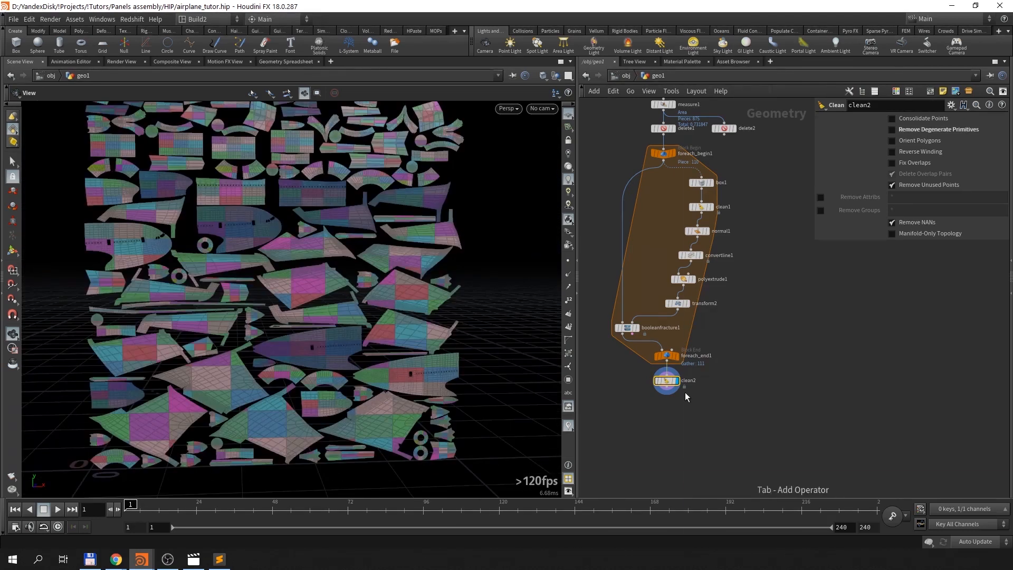
Step: Add a Merge node below clean2 and wire delete2 into it as the second input
key(Tab)
text(merge)
key(Return)
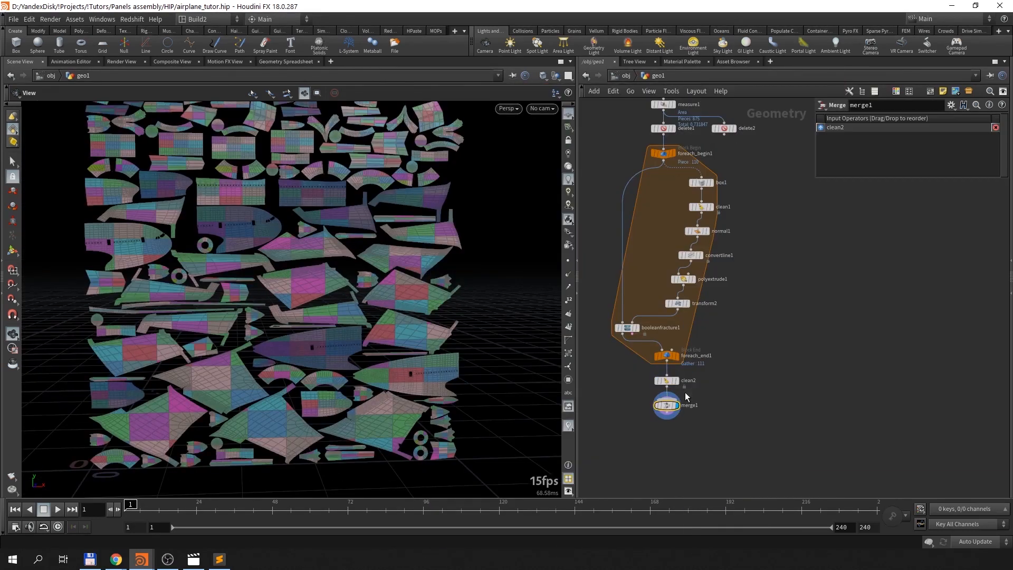
click(708, 405)
click(740, 407)
click(724, 134)
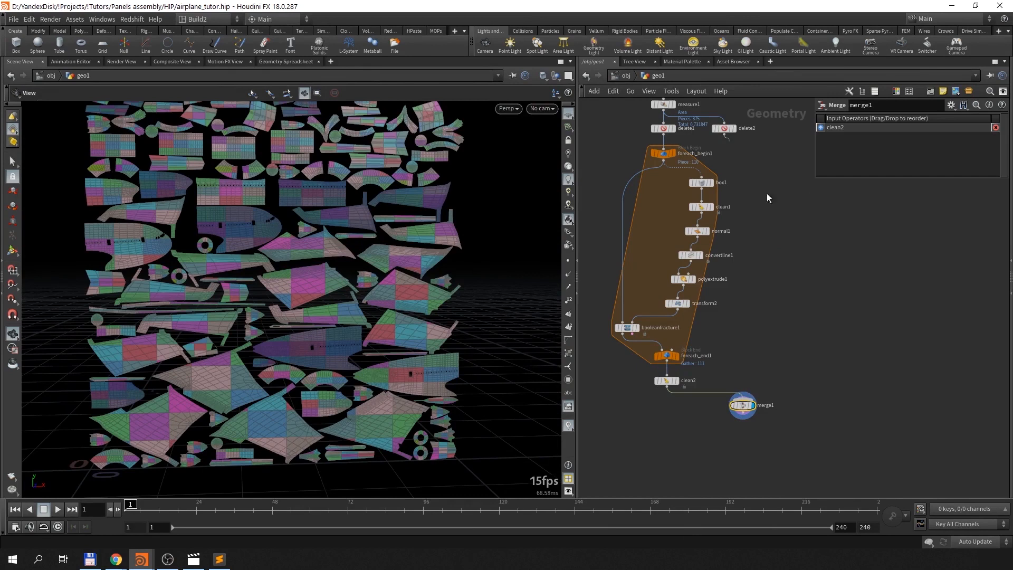
click(751, 393)
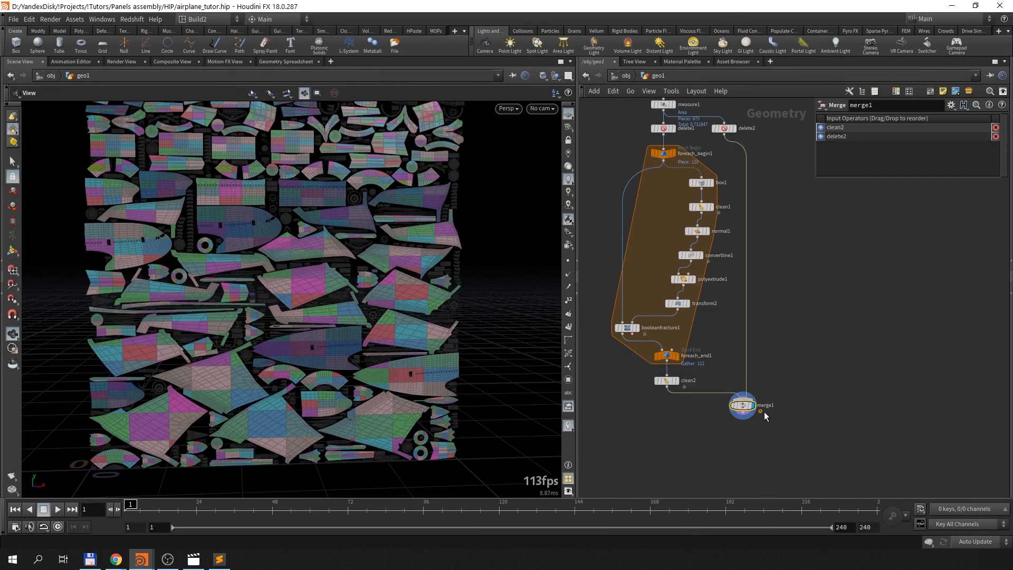
Step: Append an Attribute Wrangle to merge1 and place it beside the delete2 wire
middle_drag(790, 435, 774, 401)
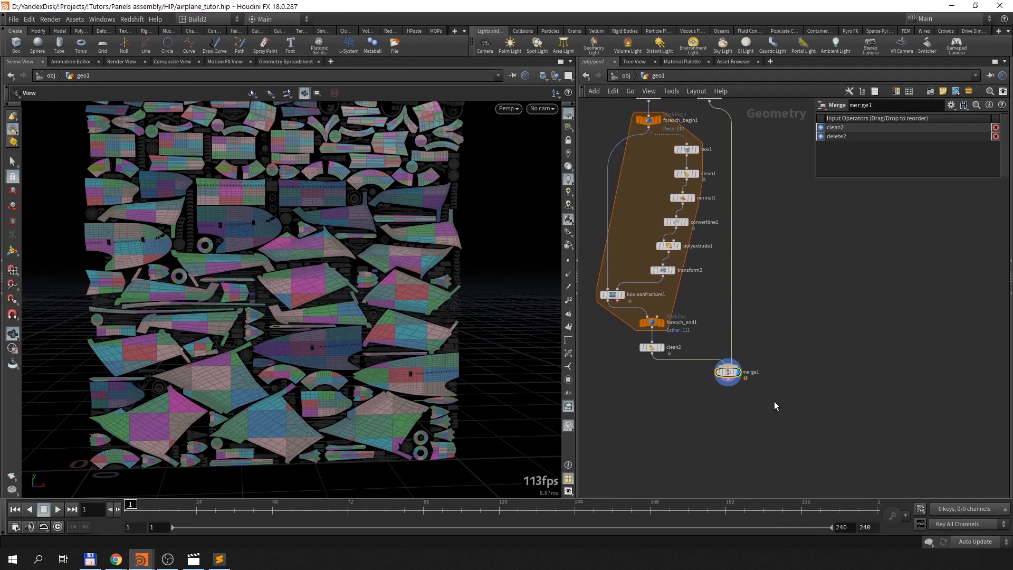
key(Tab)
text(aw)
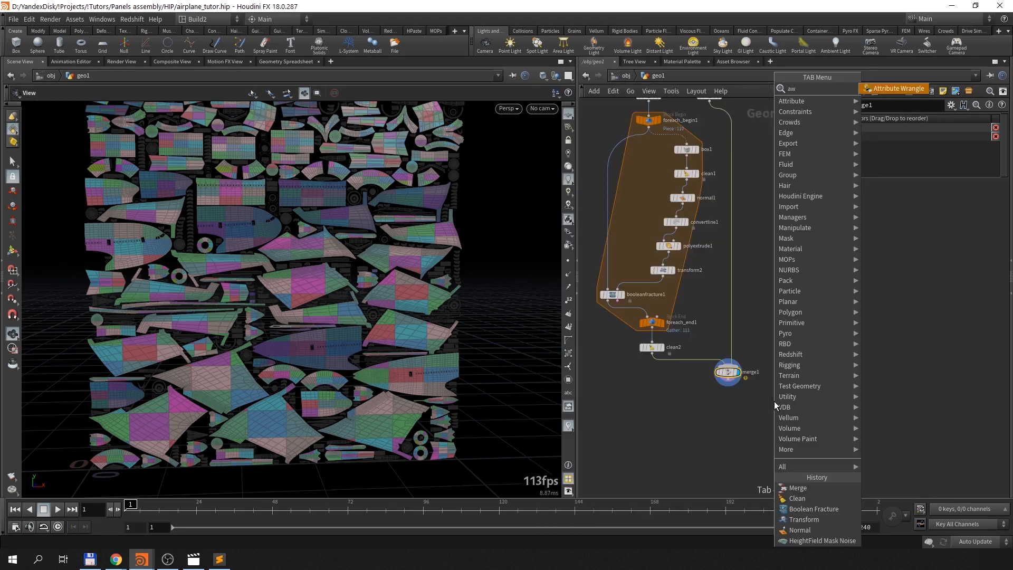
key(Return)
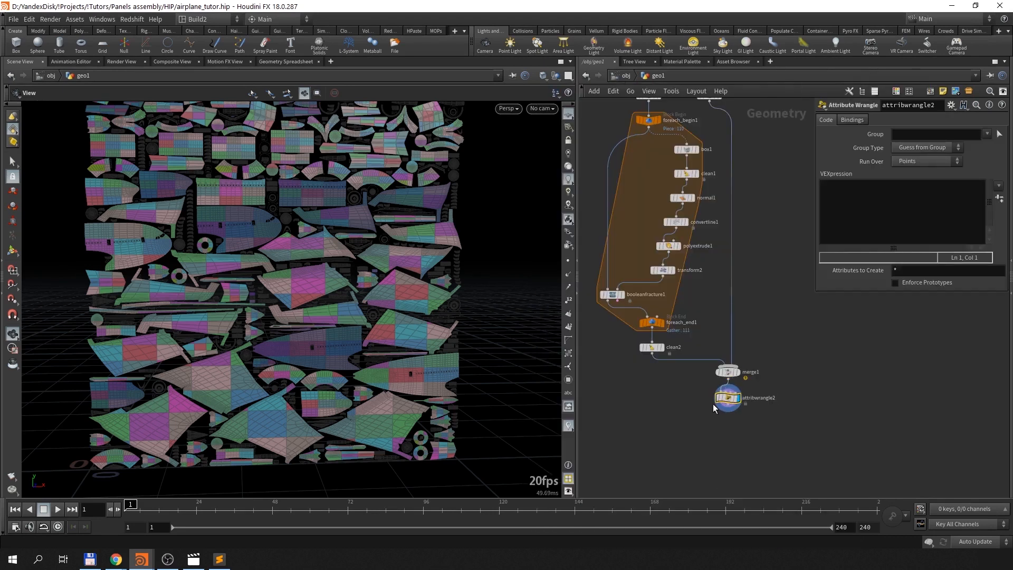
drag(729, 399, 775, 401)
Step: Wire transform1's output into the second input of attribwrangle2
middle_drag(739, 244, 762, 324)
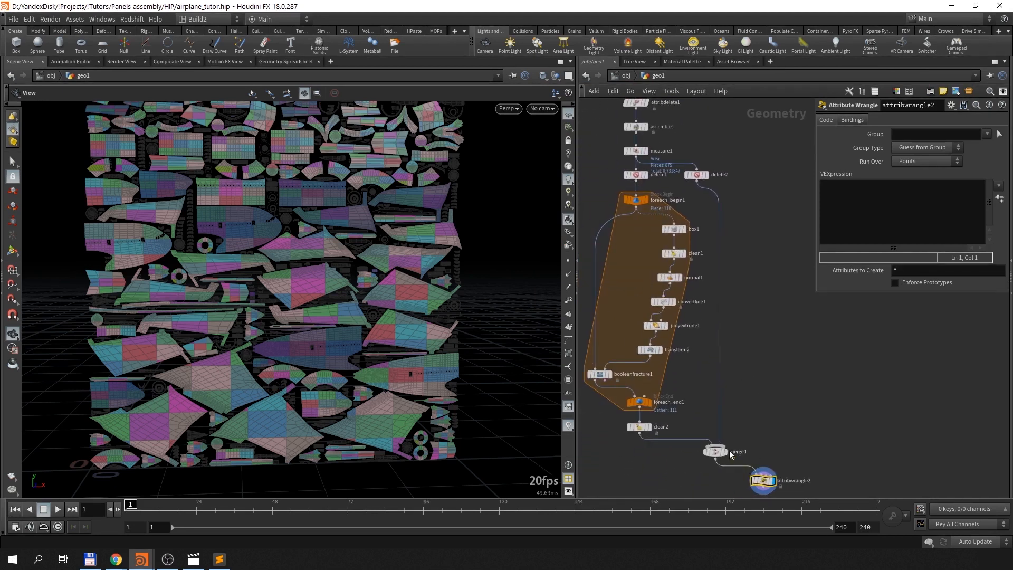
middle_drag(764, 359, 735, 406)
scroll(731, 399, down, 2)
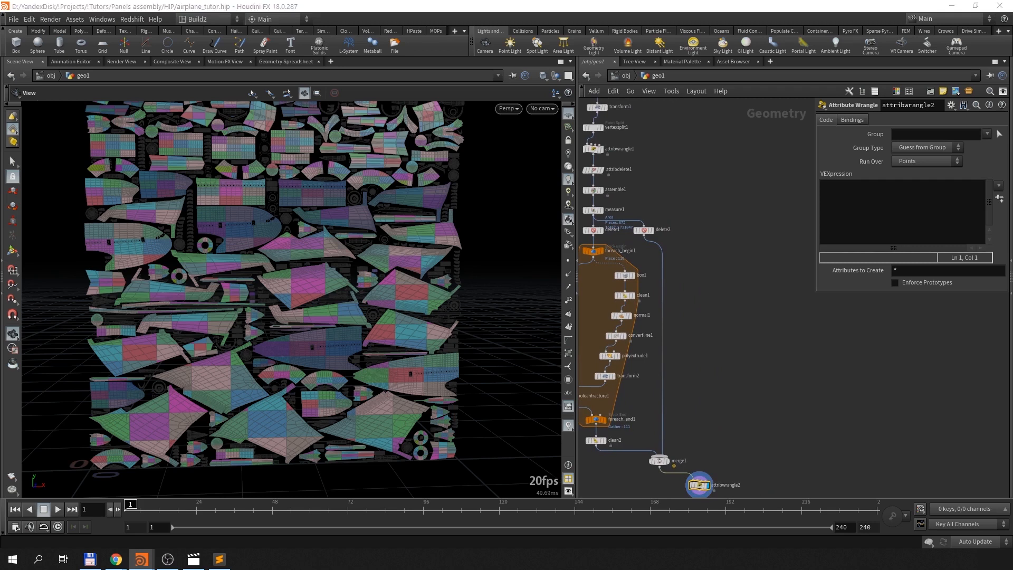
scroll(732, 176, down, 3)
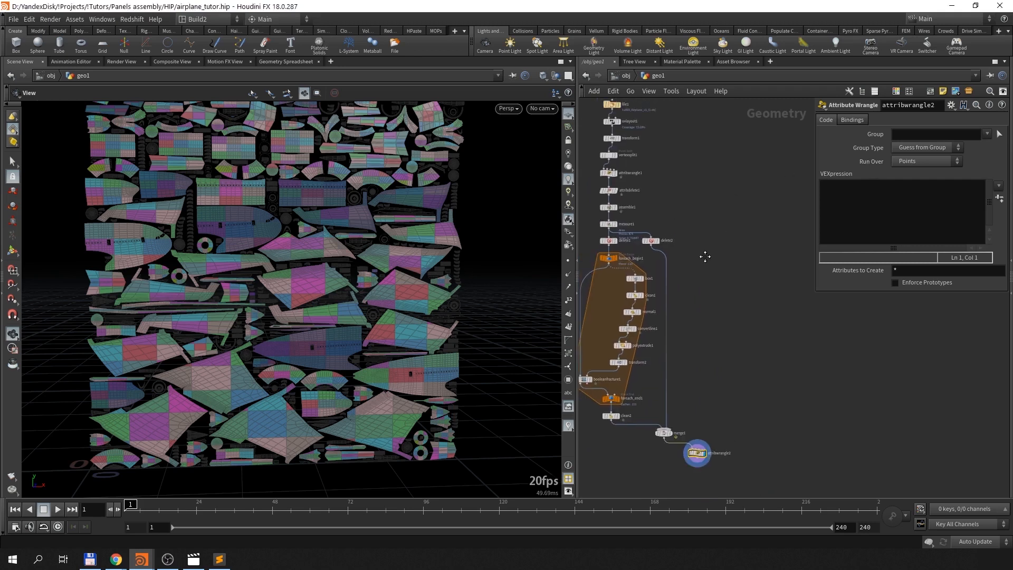
click(615, 153)
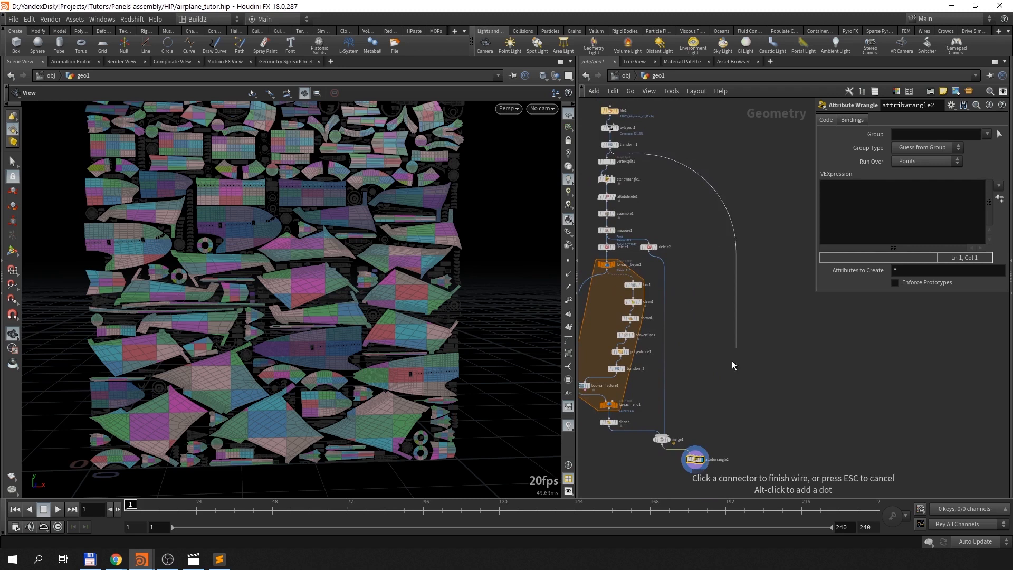
click(695, 400)
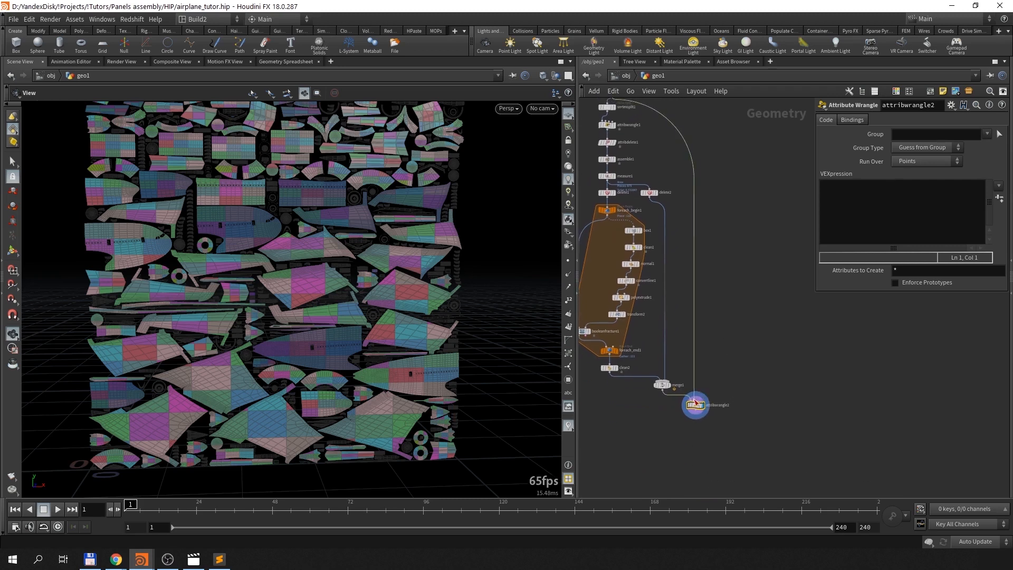
Step: Examine the original airplane geometry at transform1 and return the display to attribwrangle2
scroll(724, 399, up, 3)
click(859, 216)
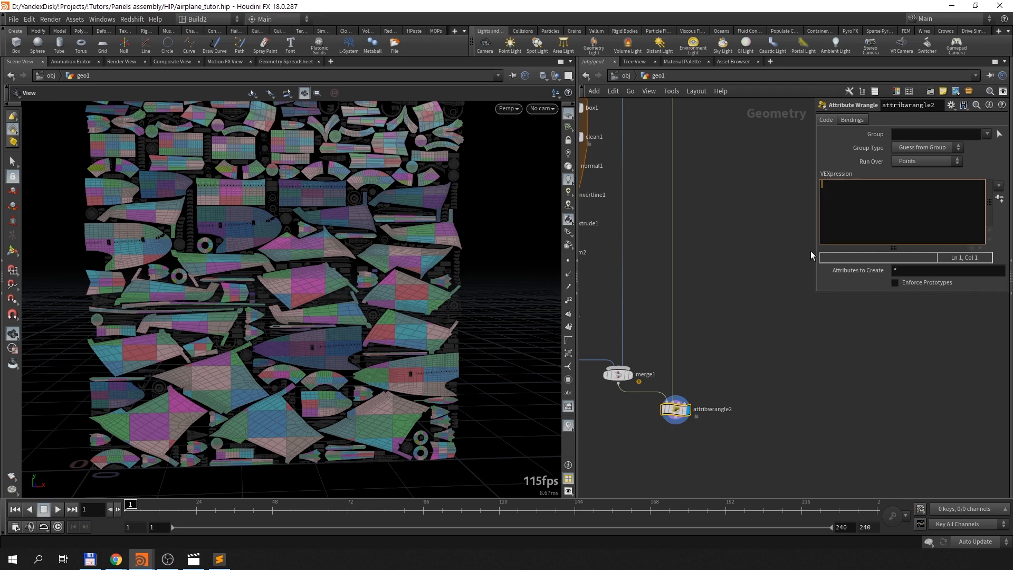
middle_drag(726, 213, 795, 416)
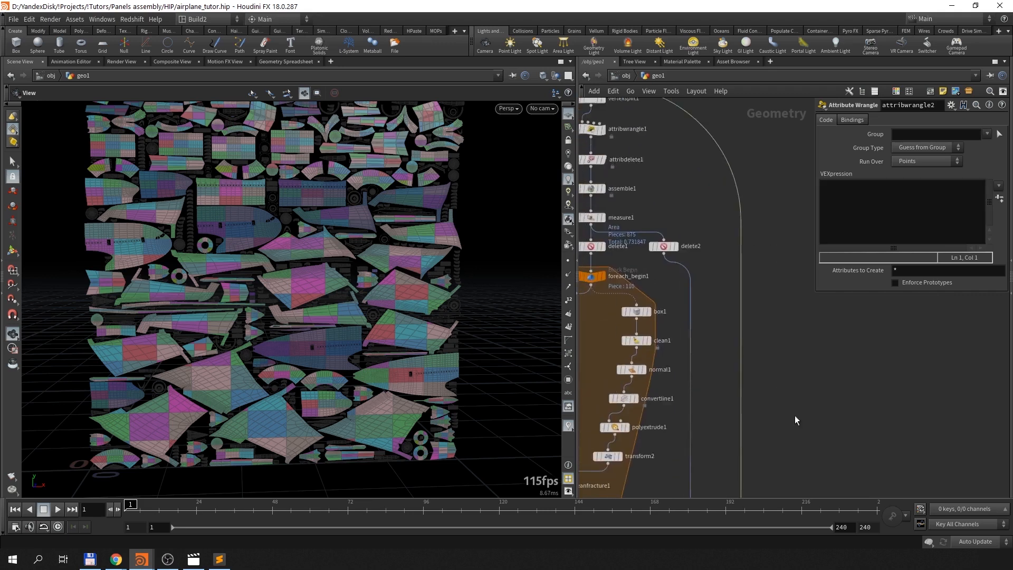
scroll(778, 336, down, 3)
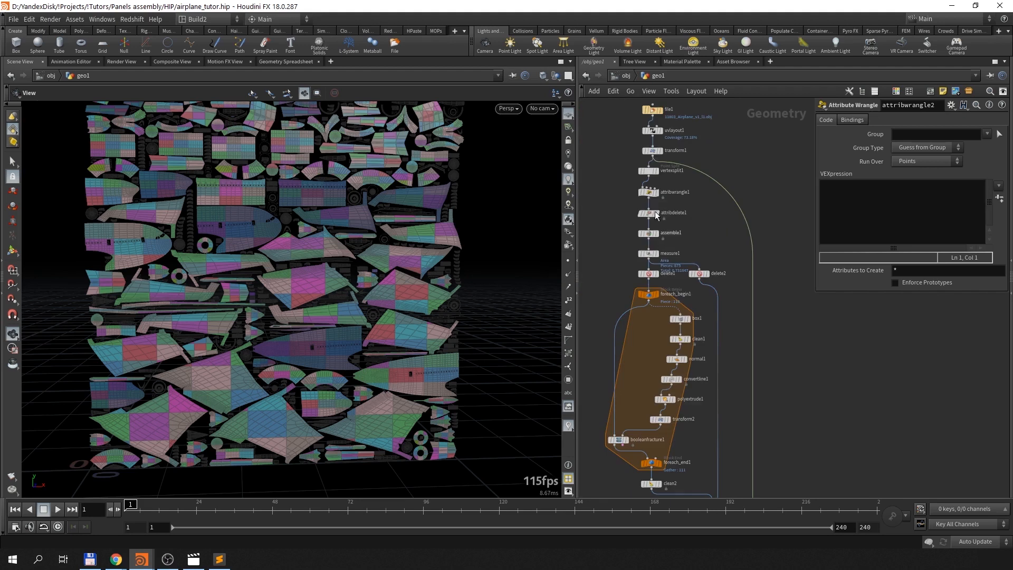
click(660, 150)
drag(484, 335, 220, 434)
middle_drag(761, 434, 745, 278)
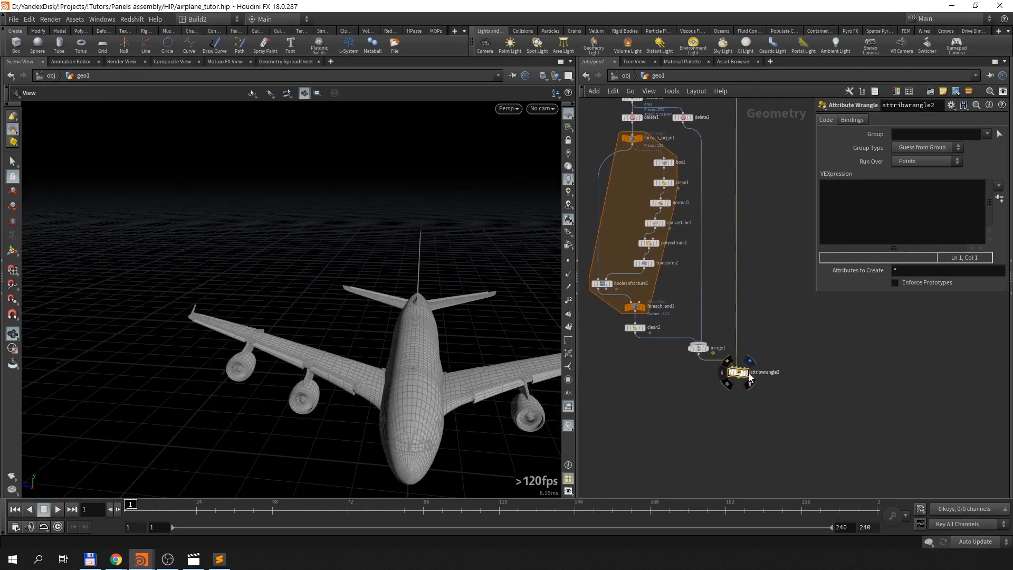
click(724, 372)
drag(340, 362, 462, 351)
right_drag(461, 350, 503, 314)
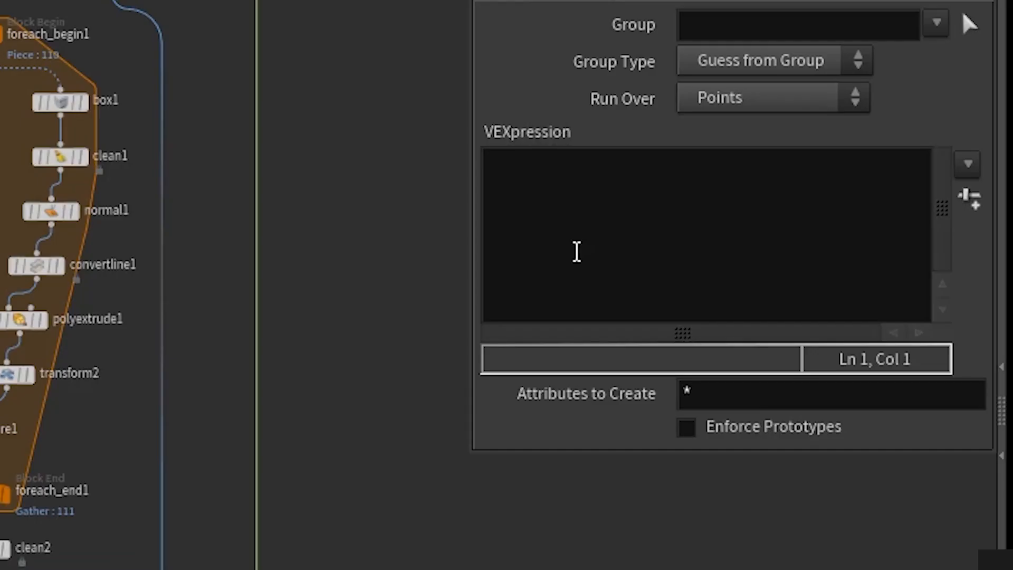
Step: Enter the VEXpression @P = uvsample(1, "P", "uv", @P); in attribwrangle2 and inspect the resulting airplane
click(887, 193)
text(@)
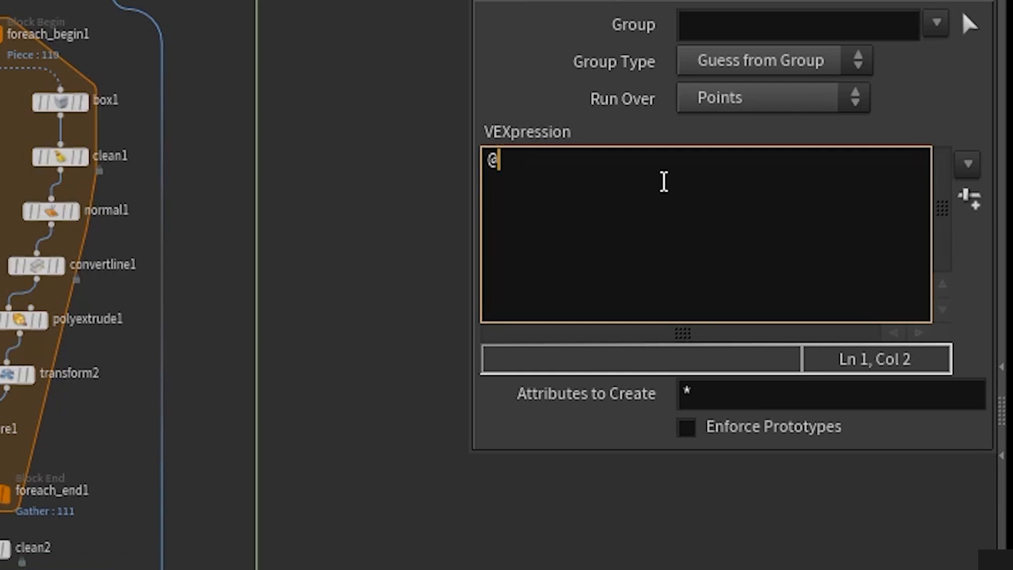
text(P = uvsample();)
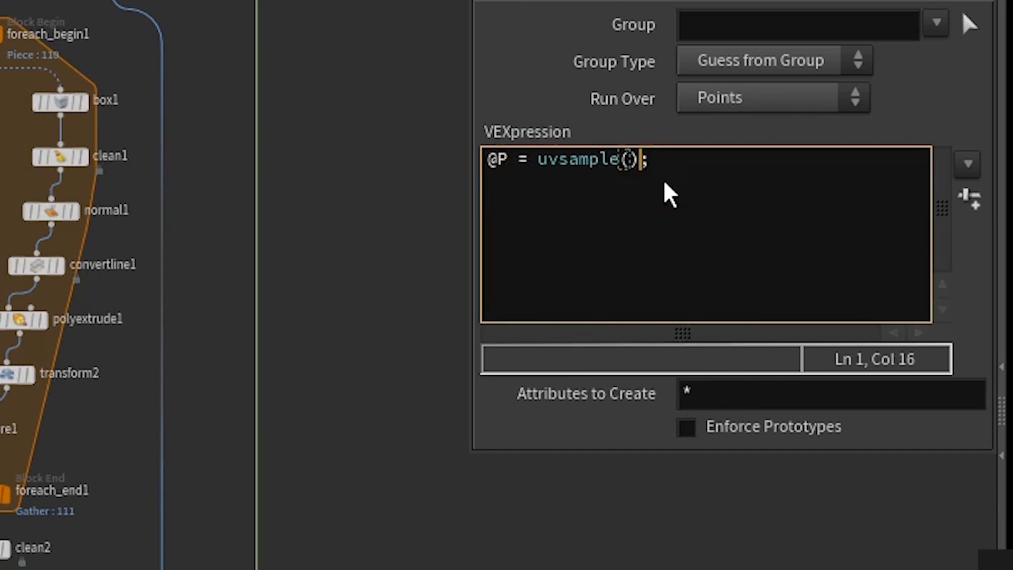
key(Left)
text(1, )
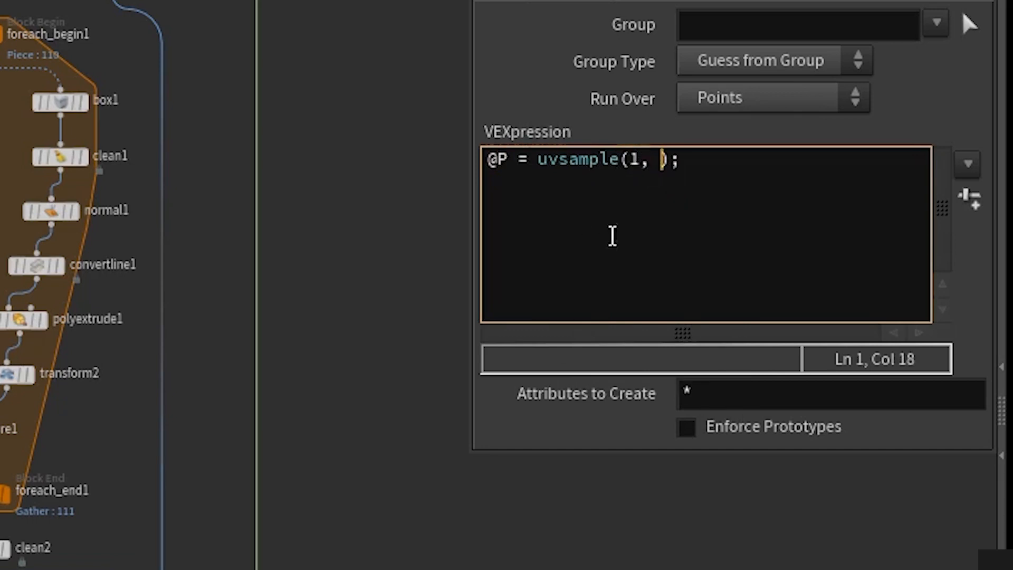
text("")
key(Left)
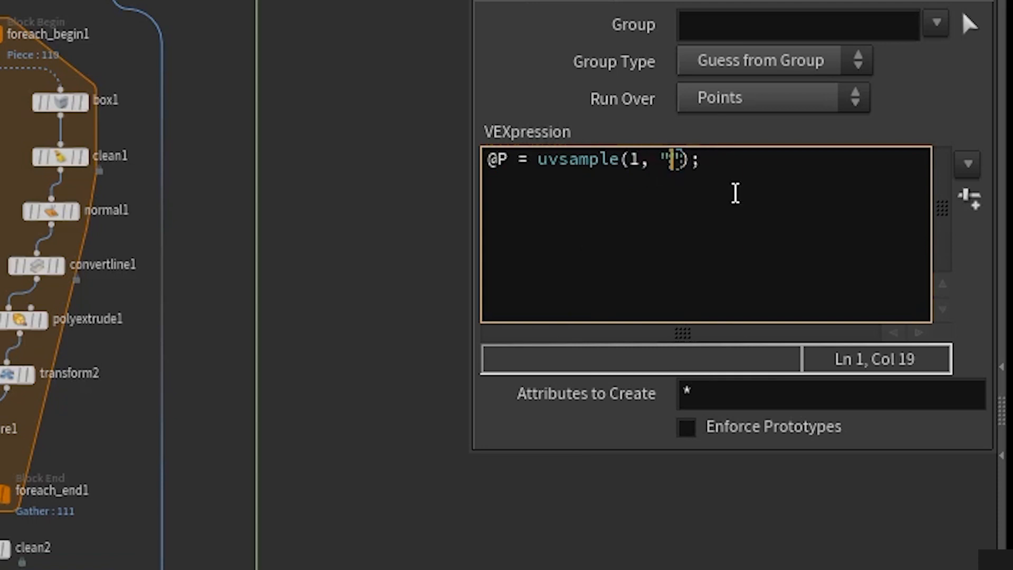
text(P)
key(Right)
text(, )
text(")
text(uv")
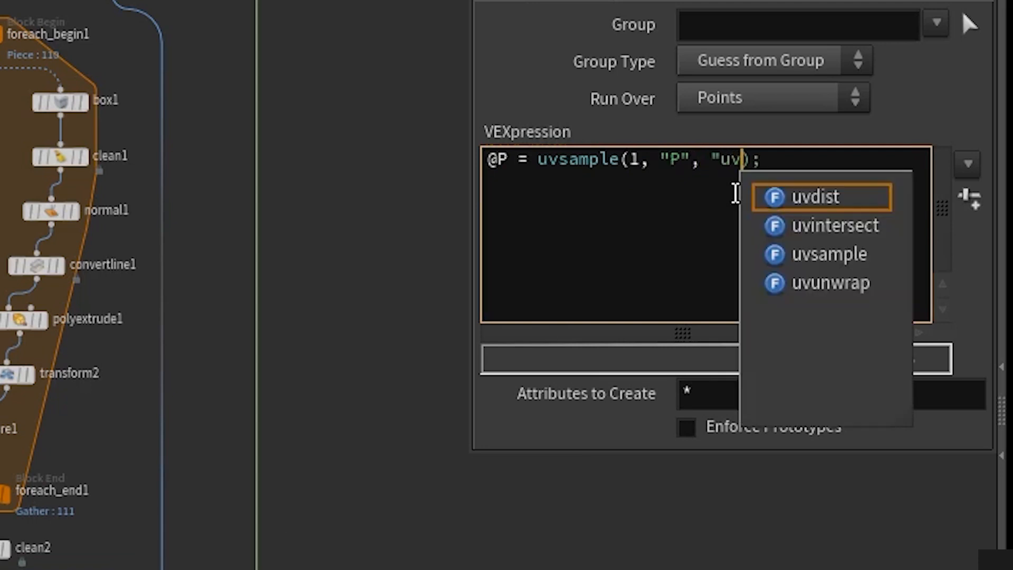
text(, )
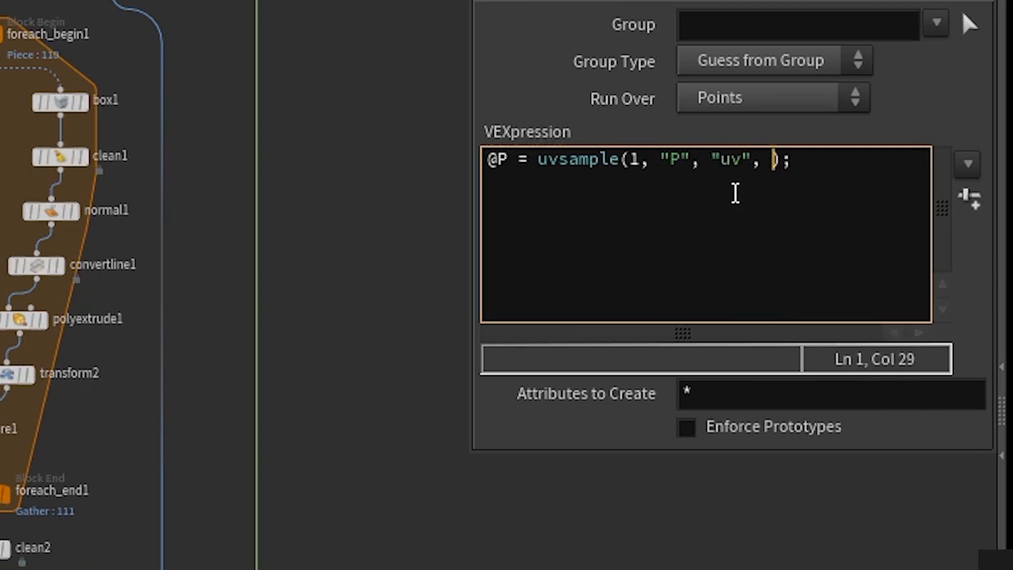
text(@P)
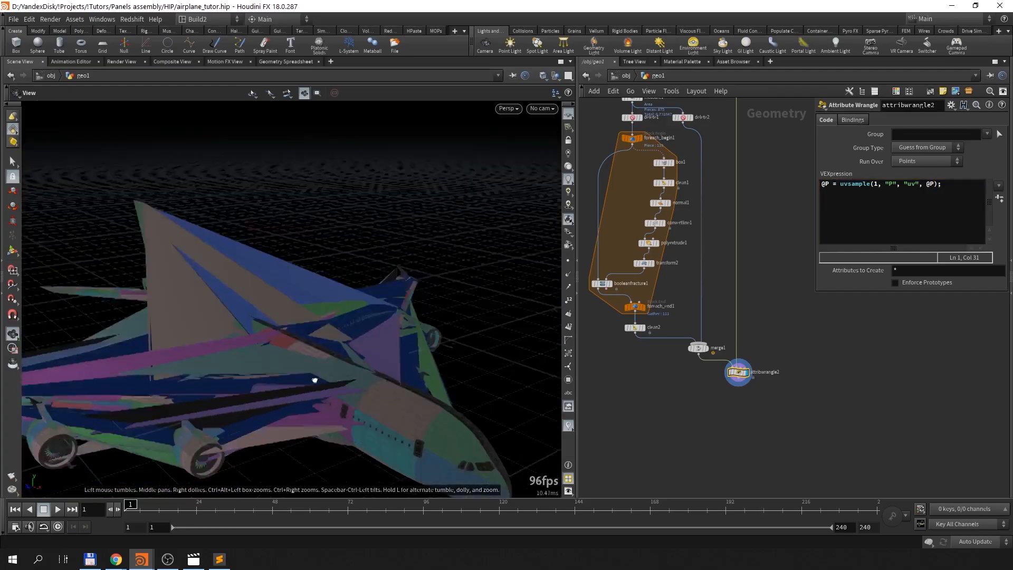
drag(315, 380, 371, 352)
key(ctrl+z)
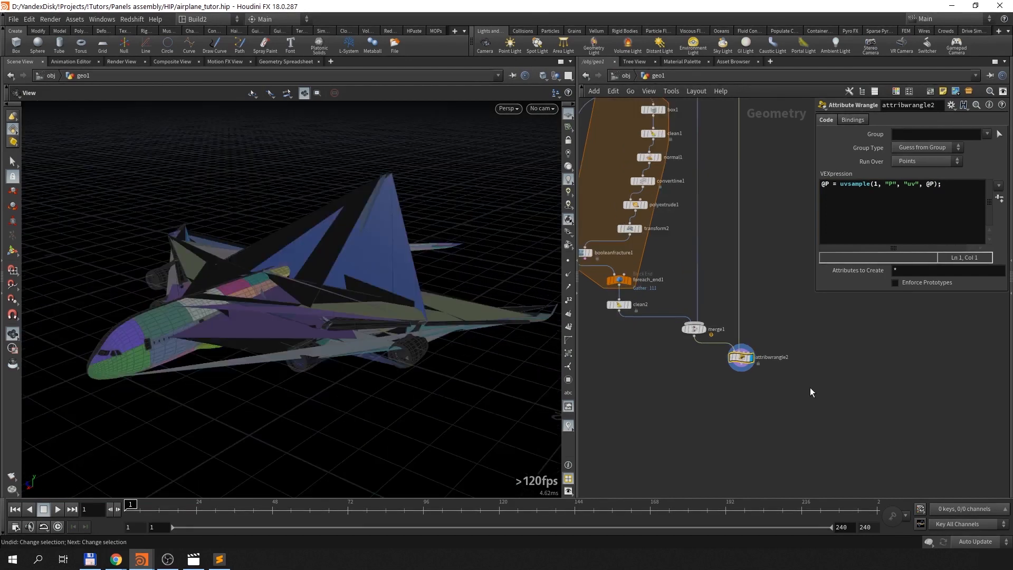
Step: Select attribwrangle1, review its @P.z = 0; line and display the node's output
middle_drag(752, 301, 802, 464)
mouse_move(765, 275)
middle_down()
mouse_move(796, 382)
mouse_move(791, 400)
middle_up()
middle_drag(767, 295, 763, 327)
click(690, 283)
drag(856, 192, 768, 198)
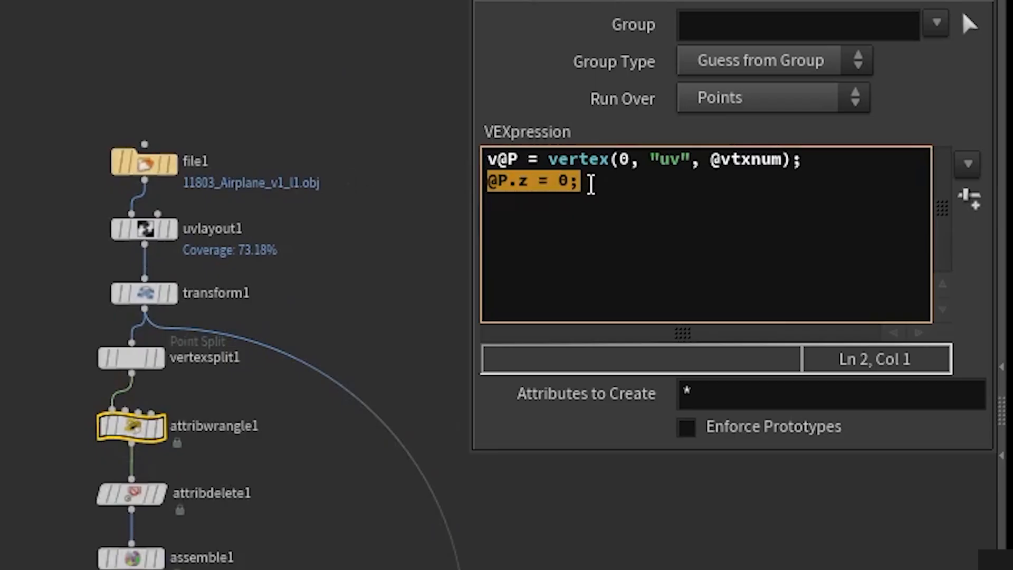
click(862, 192)
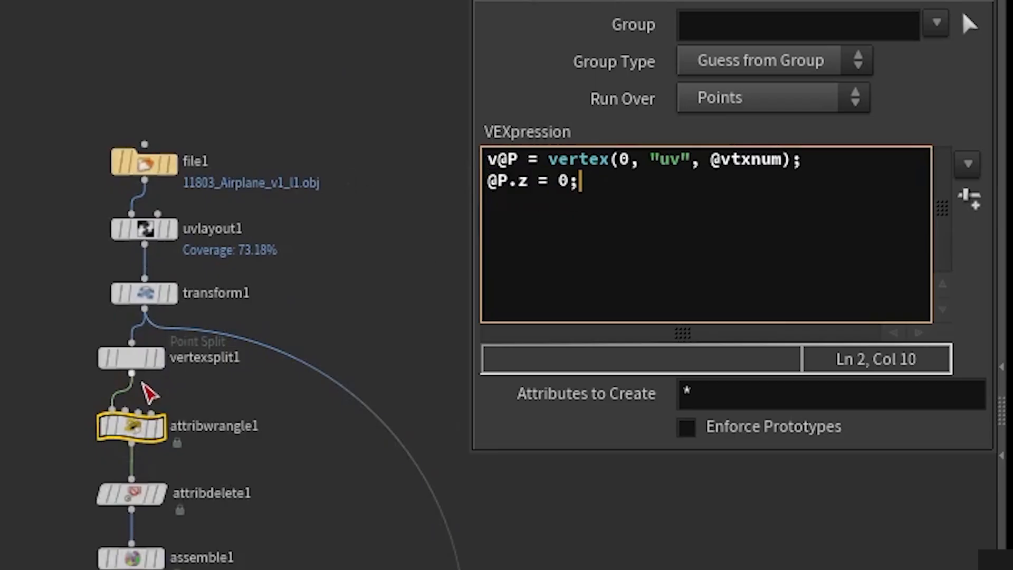
click(159, 428)
Step: Try commenting out the @P.z = 0; line in attribwrangle1 and inspect the flattened layout's depth
click(490, 182)
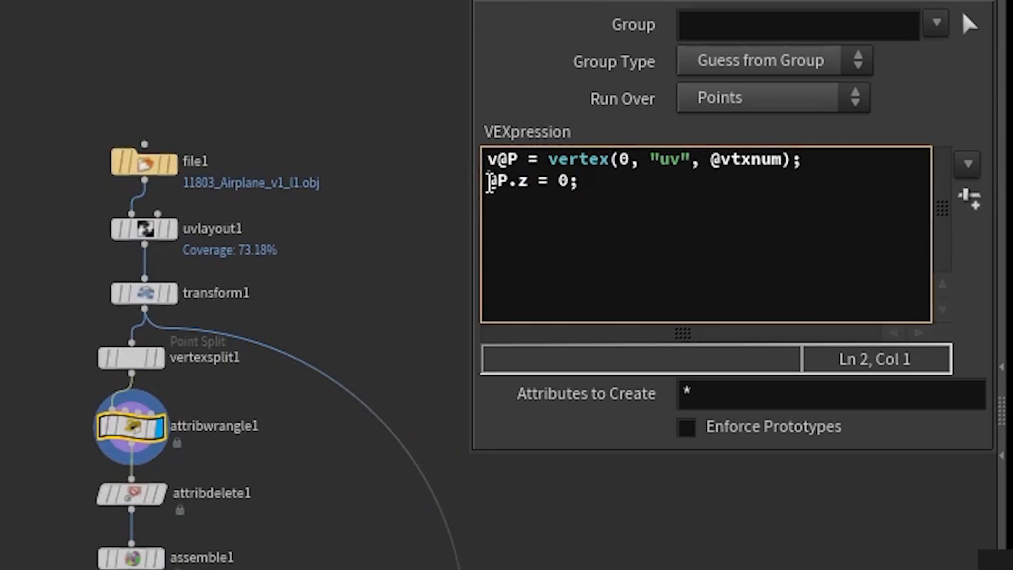
text(//)
drag(250, 236, 356, 295)
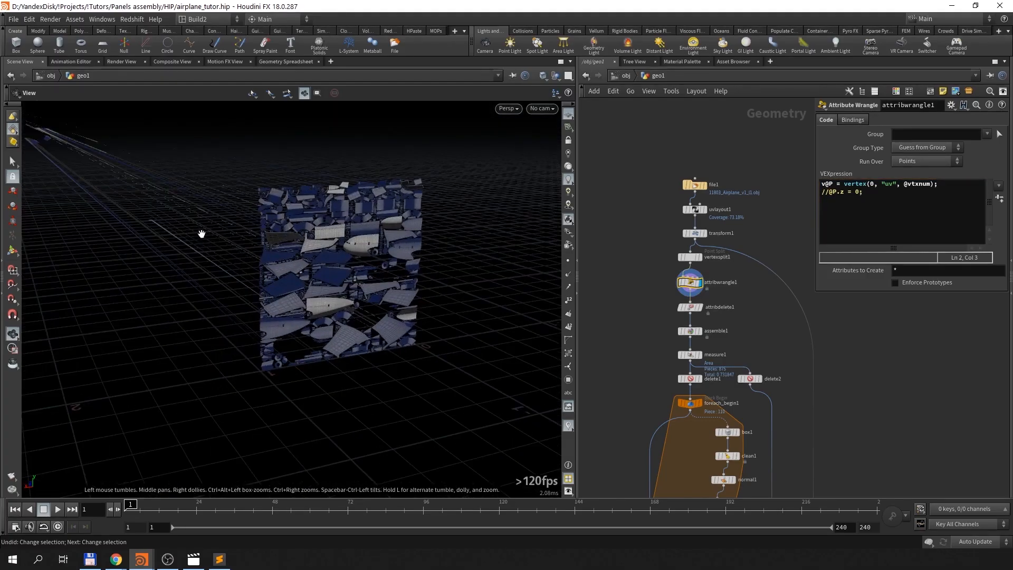
click(829, 194)
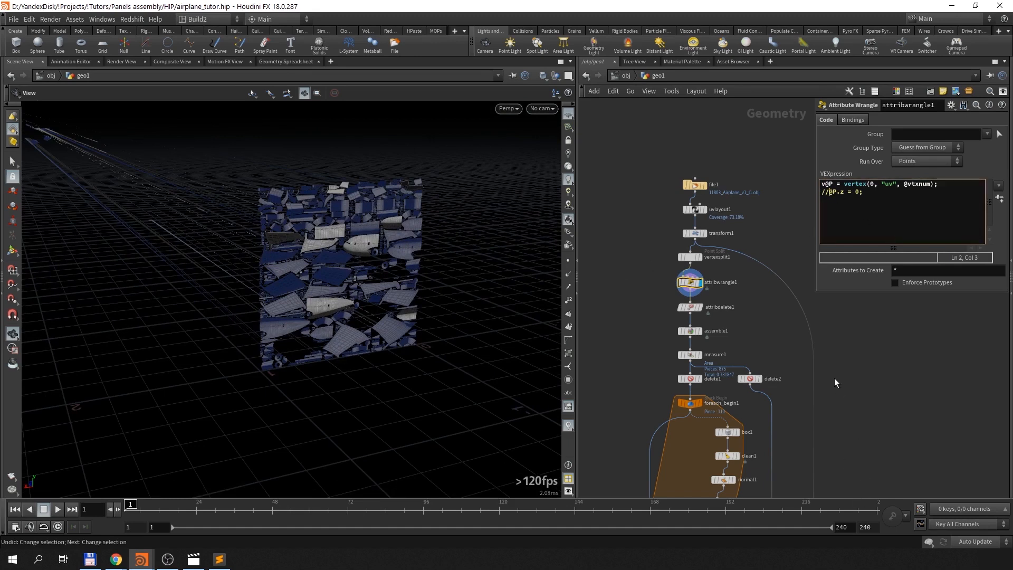
key(BackSpace)
key(BackSpace)
Step: Delete the @P.z = 0; line from attribwrangle1's VEXpression
key(shift+End)
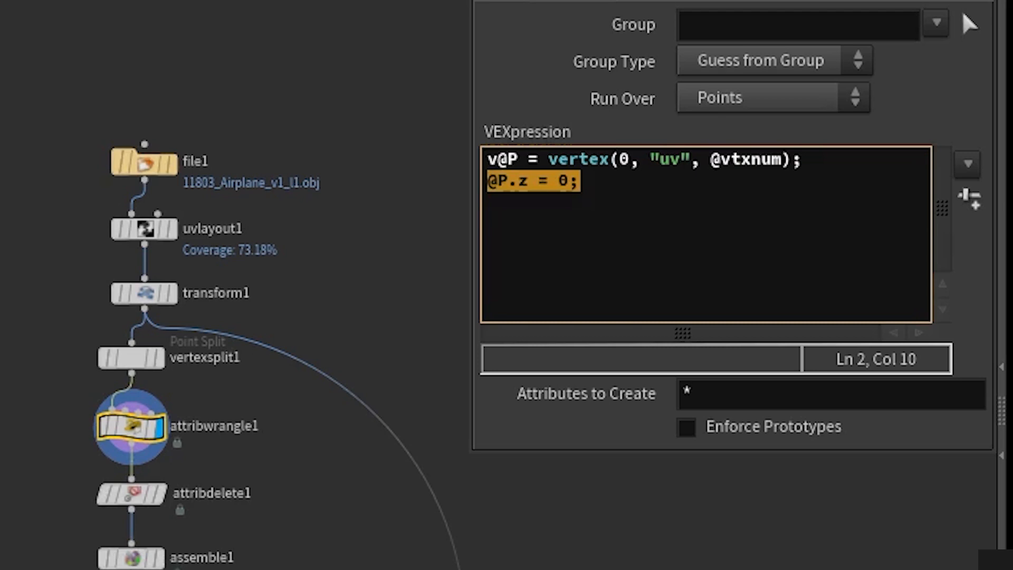
key(BackSpace)
key(BackSpace)
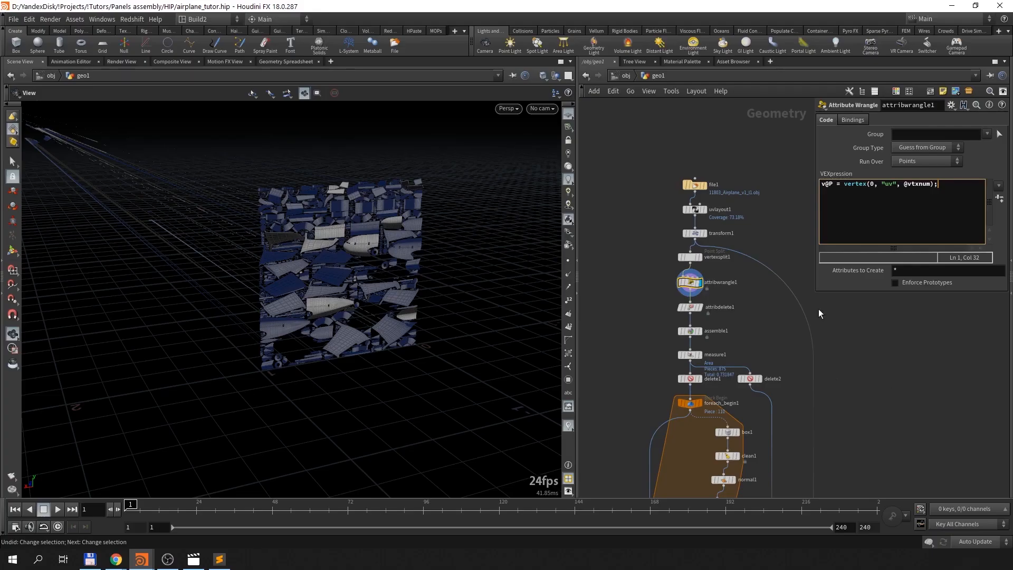
Step: Insert an Attribute Wrangle node between uvlayout1 and transform1
key(Tab)
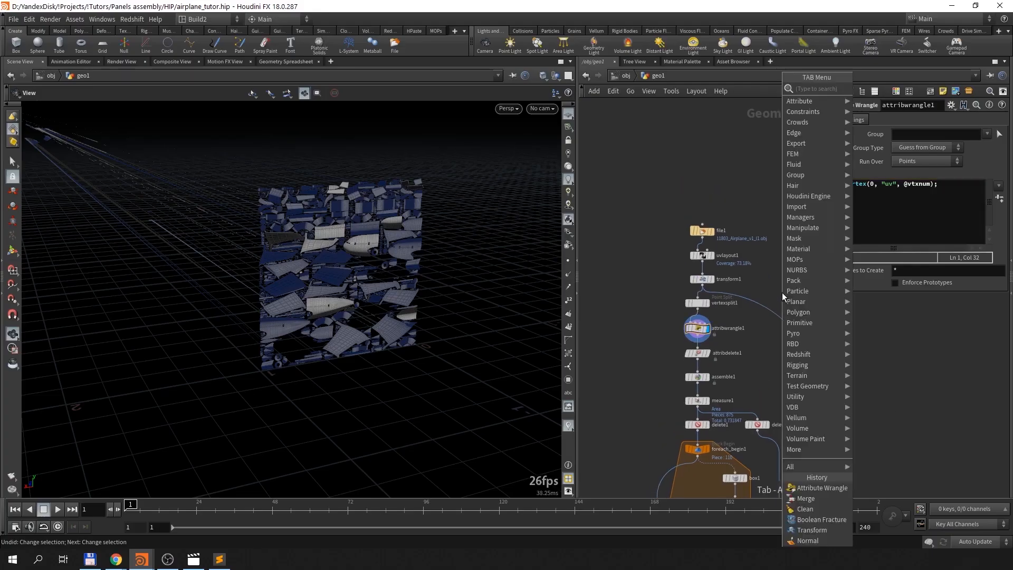
key(Return)
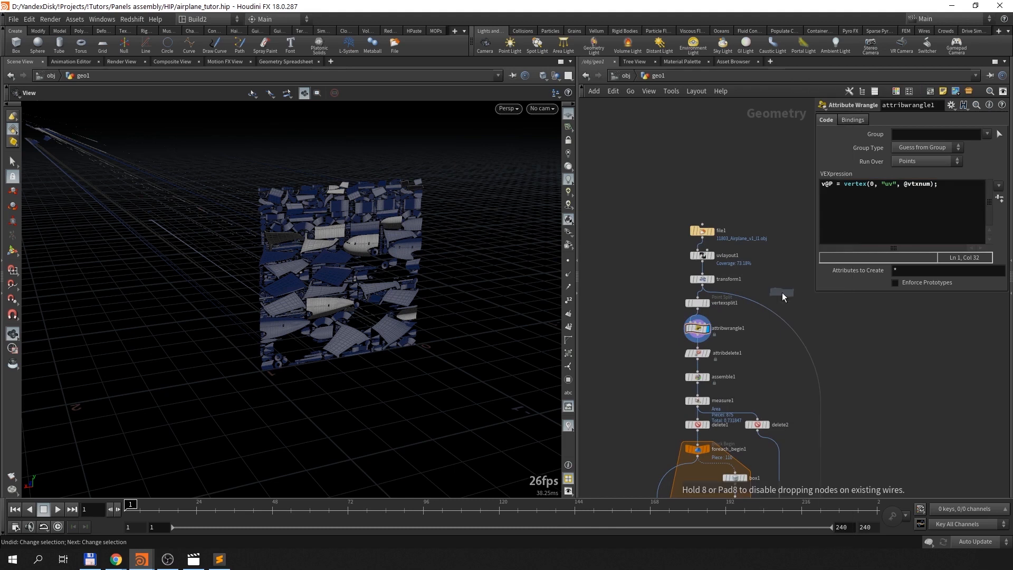
click(702, 272)
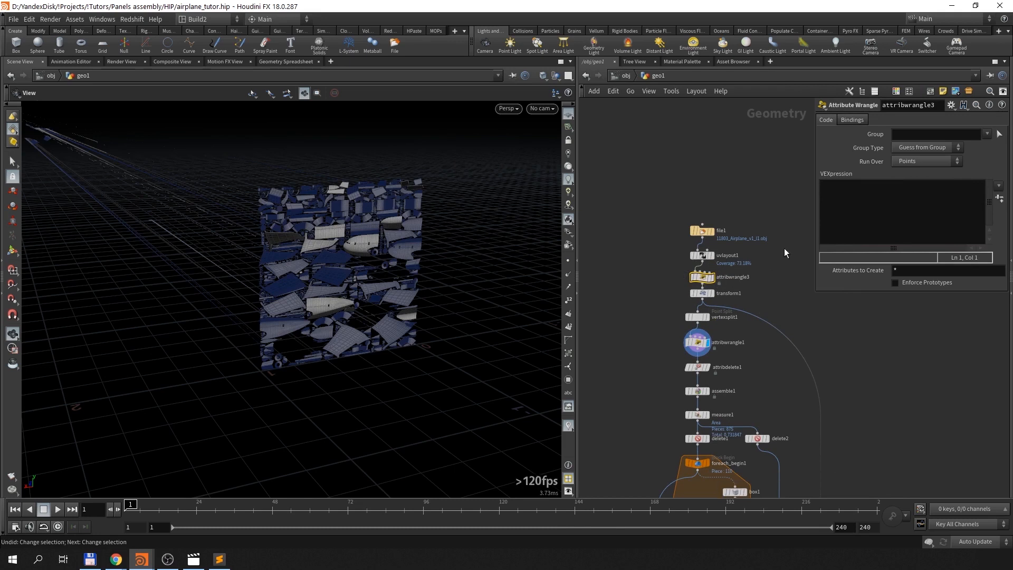
click(915, 162)
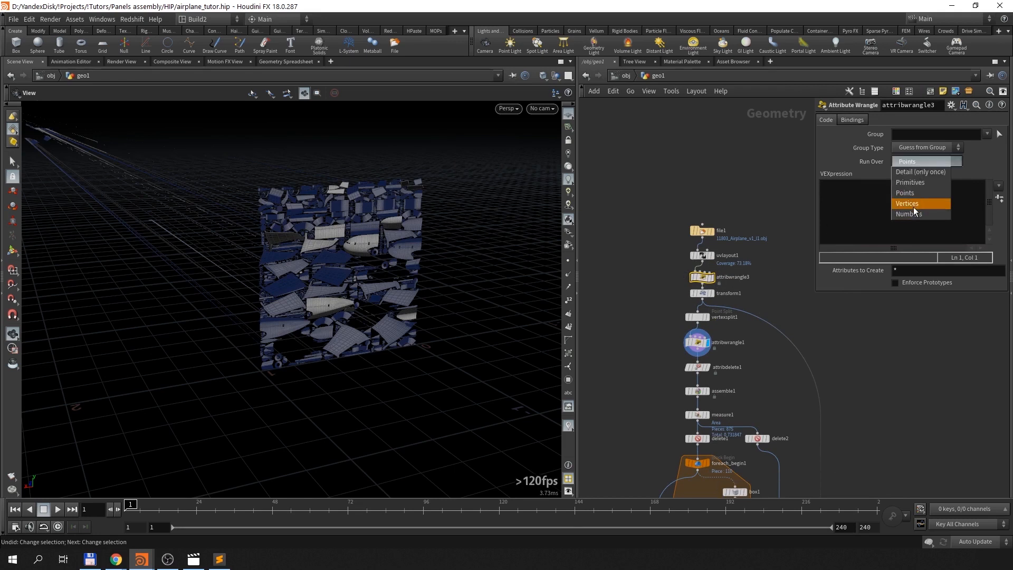
click(736, 221)
click(606, 212)
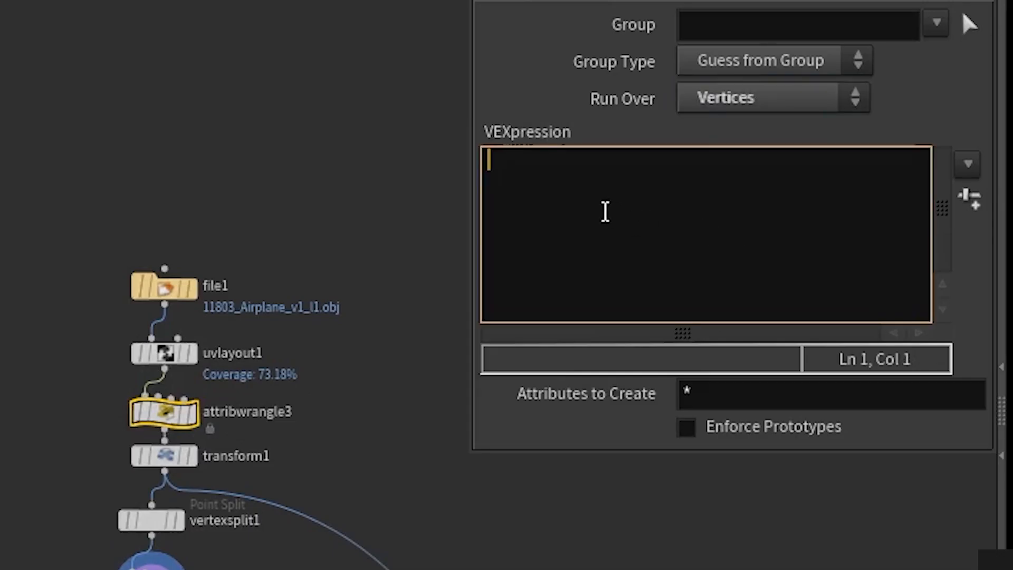
text(@uv)
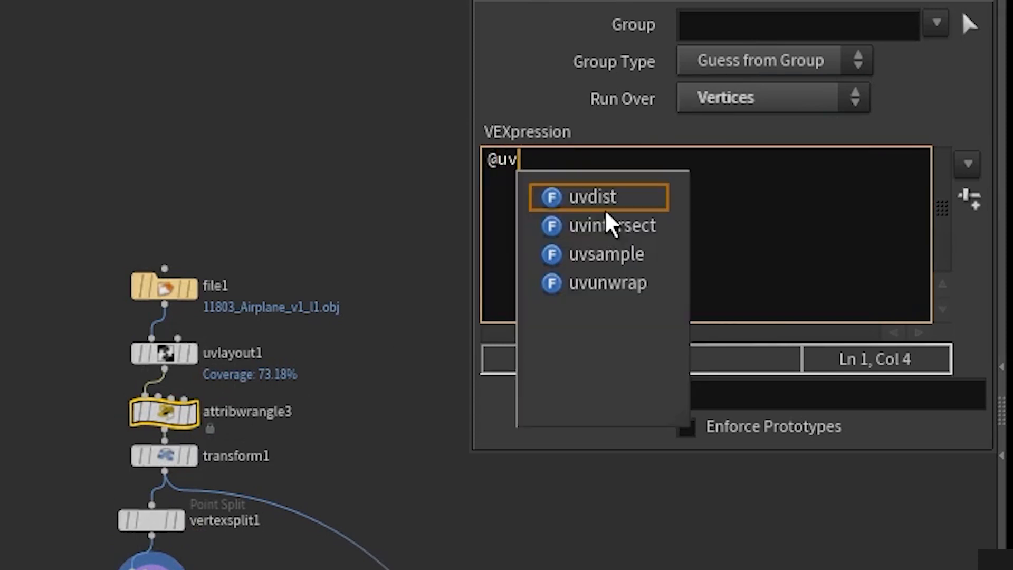
text(.z =)
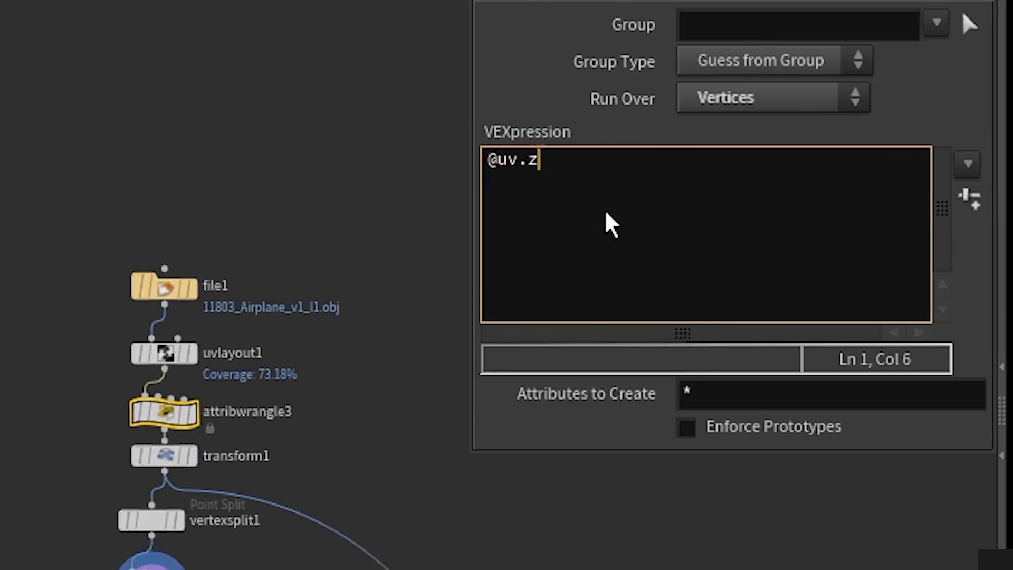
text( 0;)
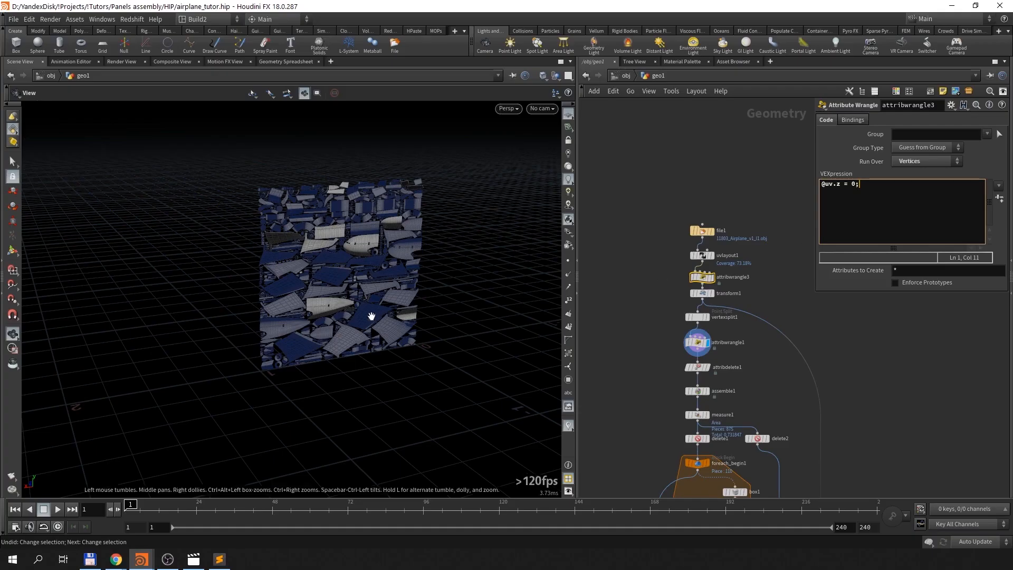
Step: Display attribwrangle2's output and inspect the reassembled airplane's fuselage and wings up close
middle_drag(817, 469, 762, 172)
middle_drag(798, 407, 775, 343)
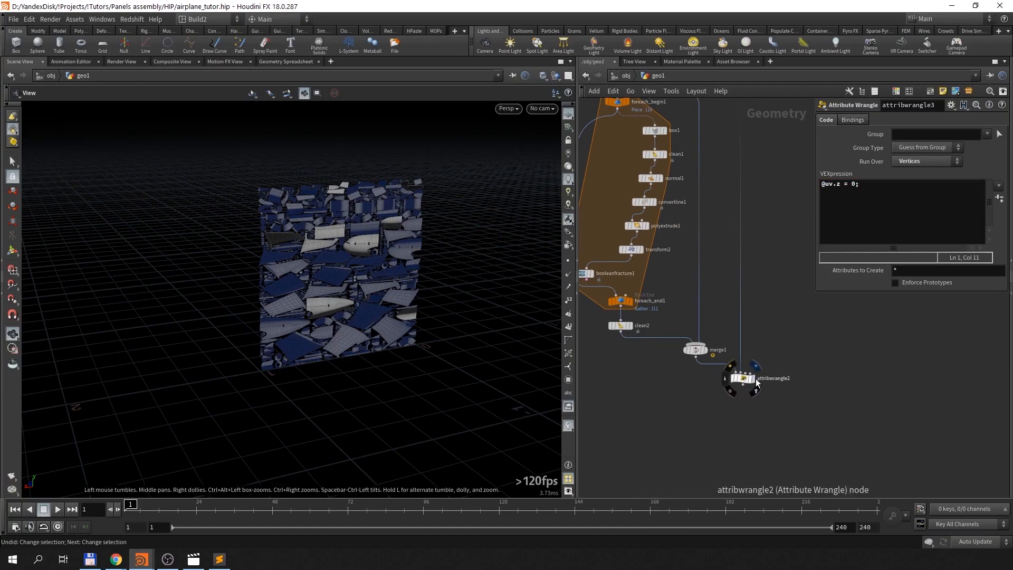
click(753, 392)
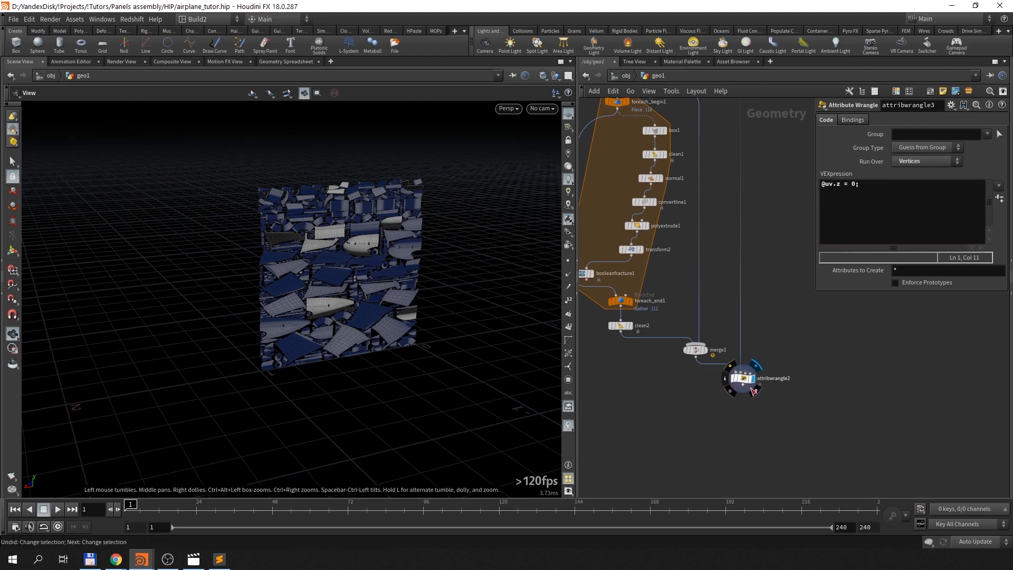
middle_drag(502, 384, 319, 355)
drag(319, 354, 540, 364)
click(569, 425)
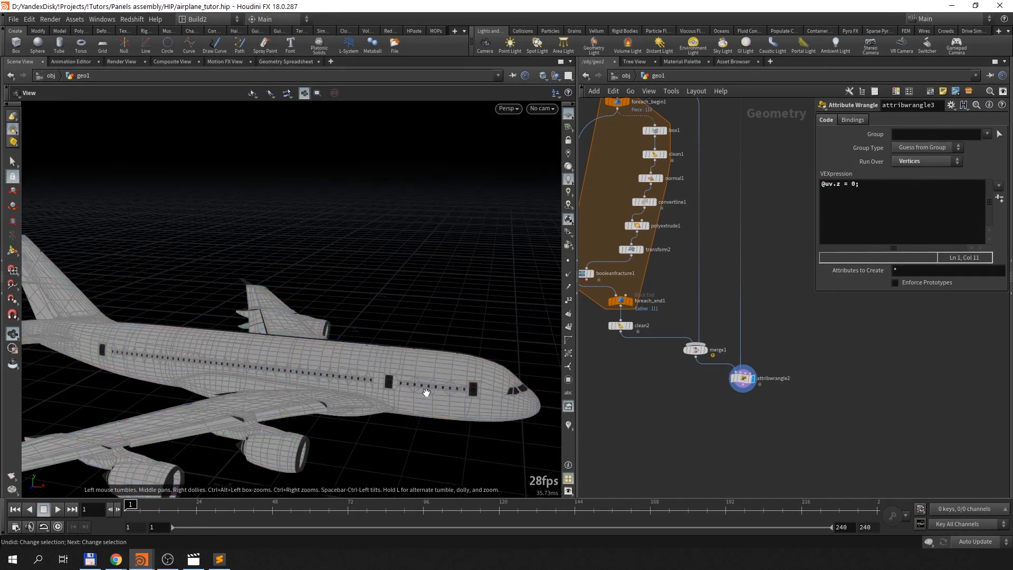
right_drag(426, 392, 489, 386)
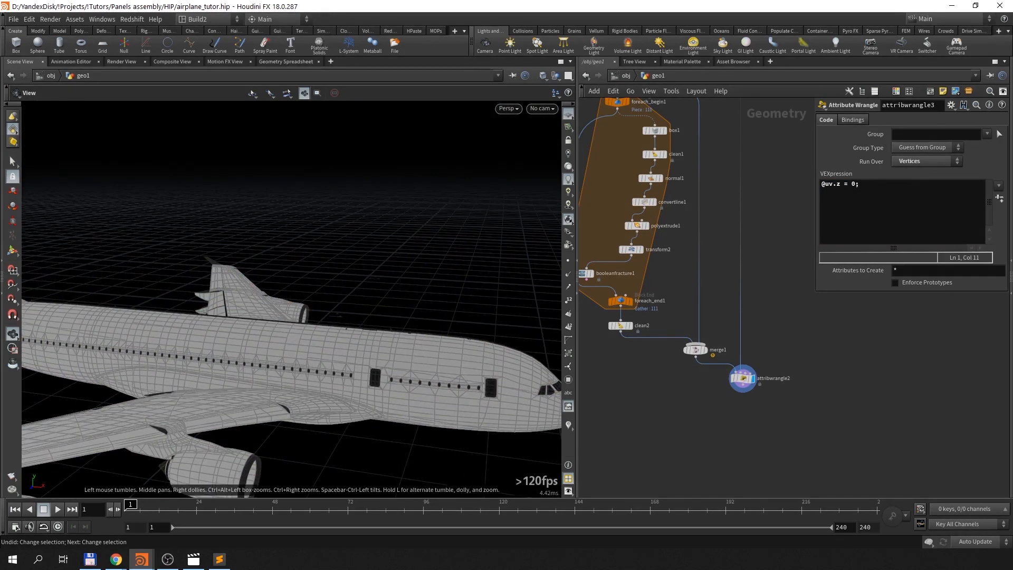
key(alt+Tab)
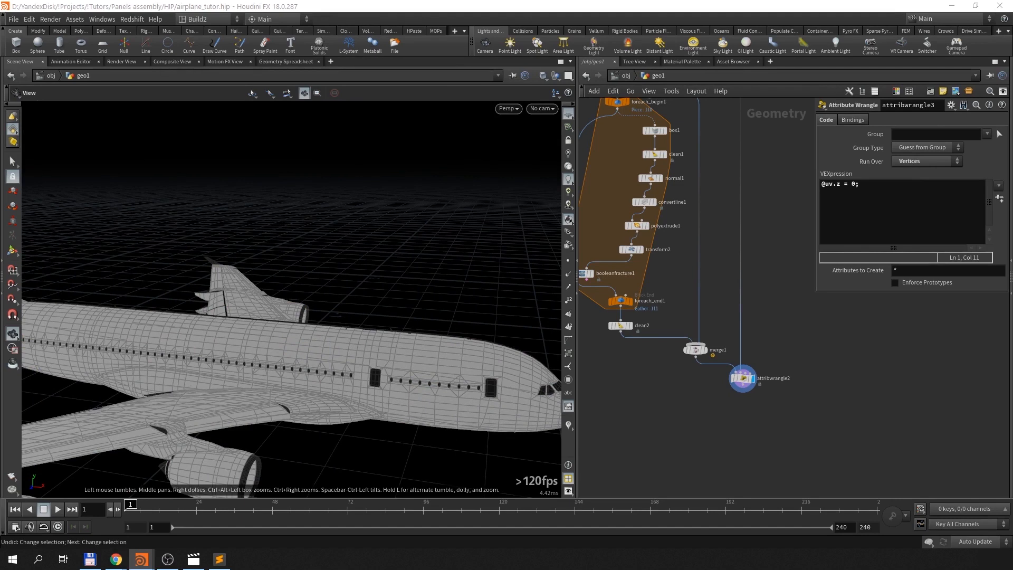
Step: Add an Assemble node after attribwrangle2 with Create Packed Geometry enabled, and check its node info
click(743, 378)
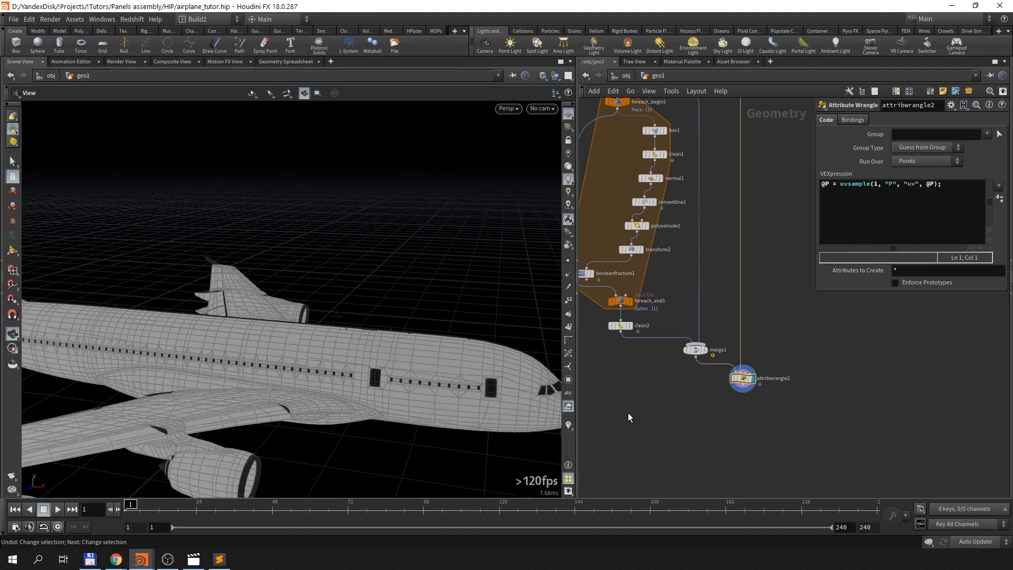
key(Tab)
text(assemble)
key(Return)
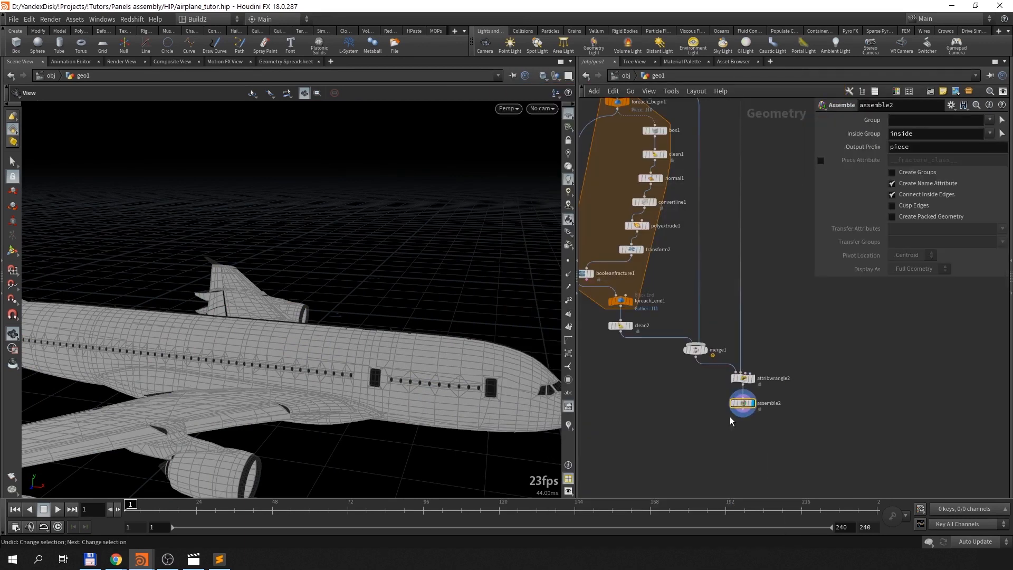
click(917, 217)
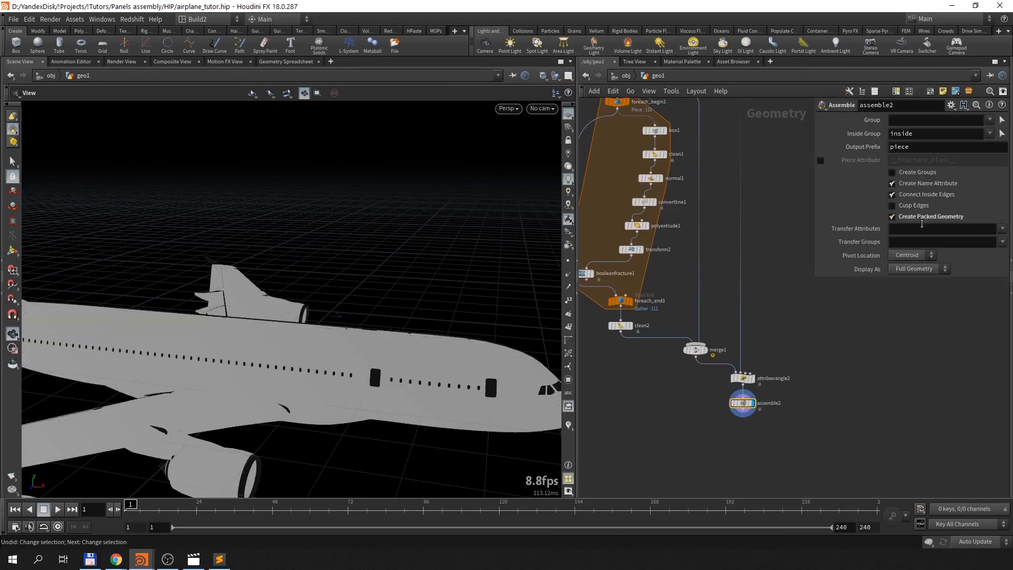
middle_click(743, 404)
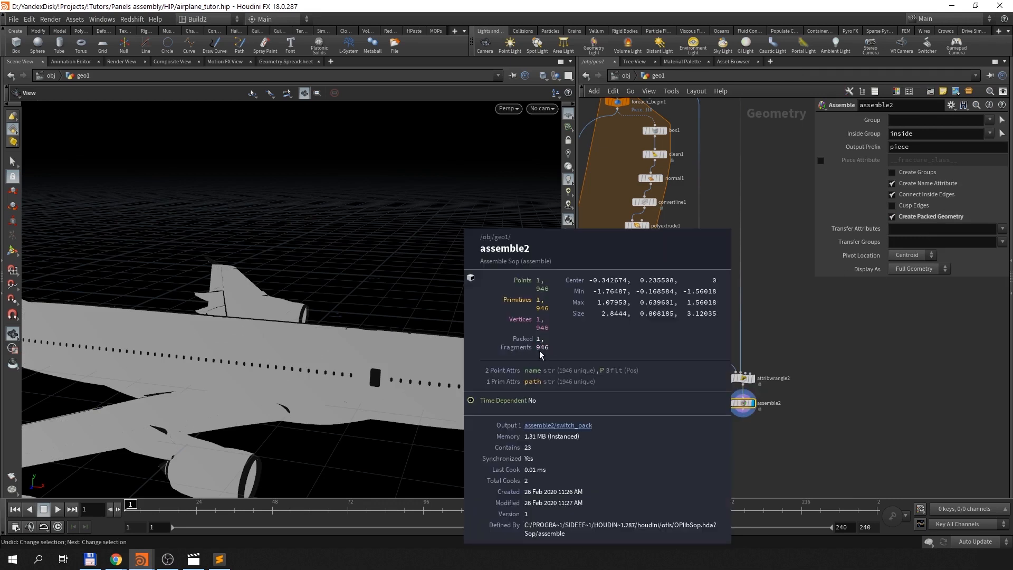
Step: Add a MOPs Convert node after assemble2 and display its output
middle_drag(802, 467, 793, 425)
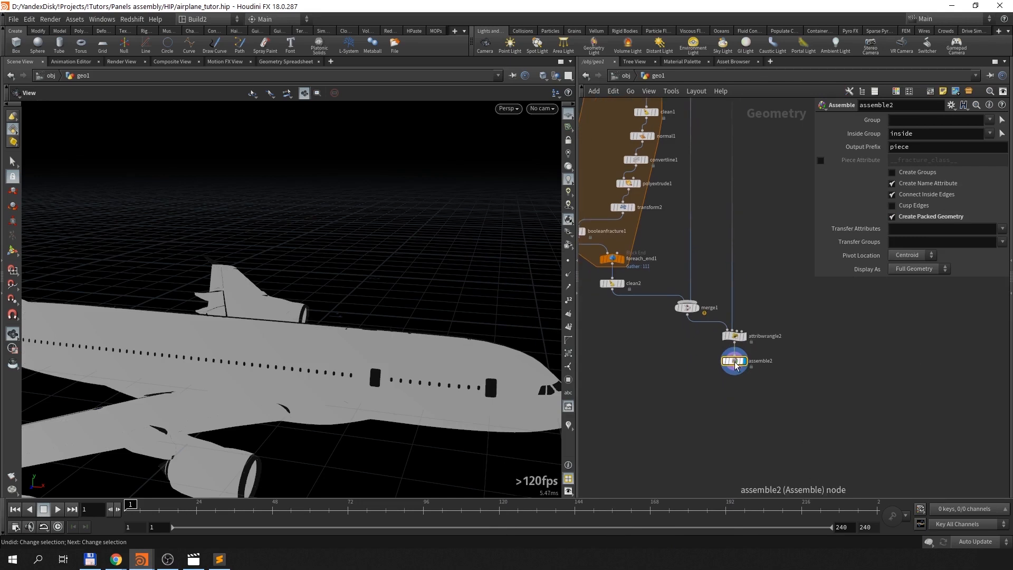
key(Tab)
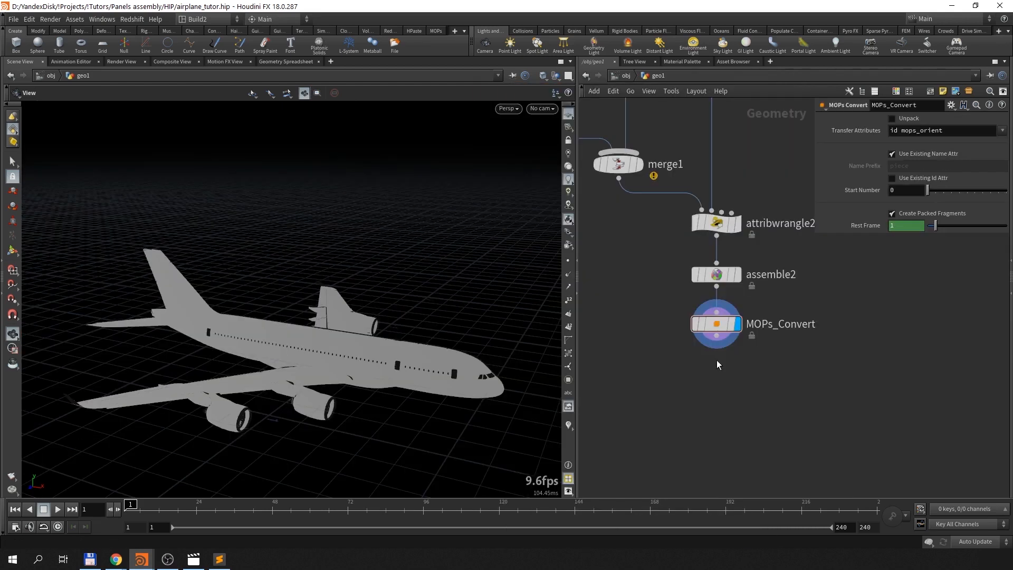
Step: Add a MOPs Plain Falloff node, connect it to MOPs_Convert's output and display it
key(Tab)
text(falloff)
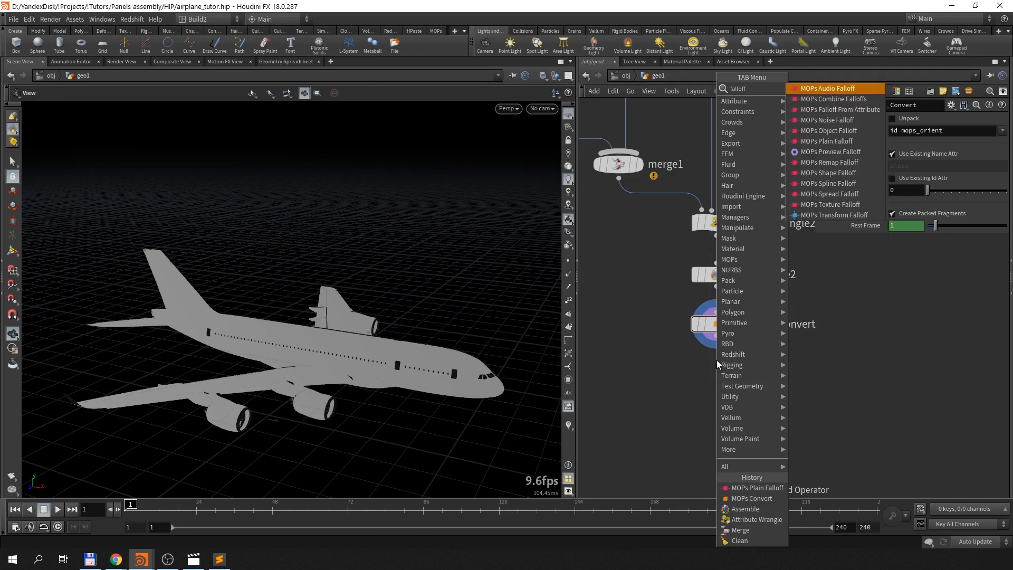
key(Down)
key(Down)
key(Down)
key(Down)
key(Down)
key(Down)
key(Return)
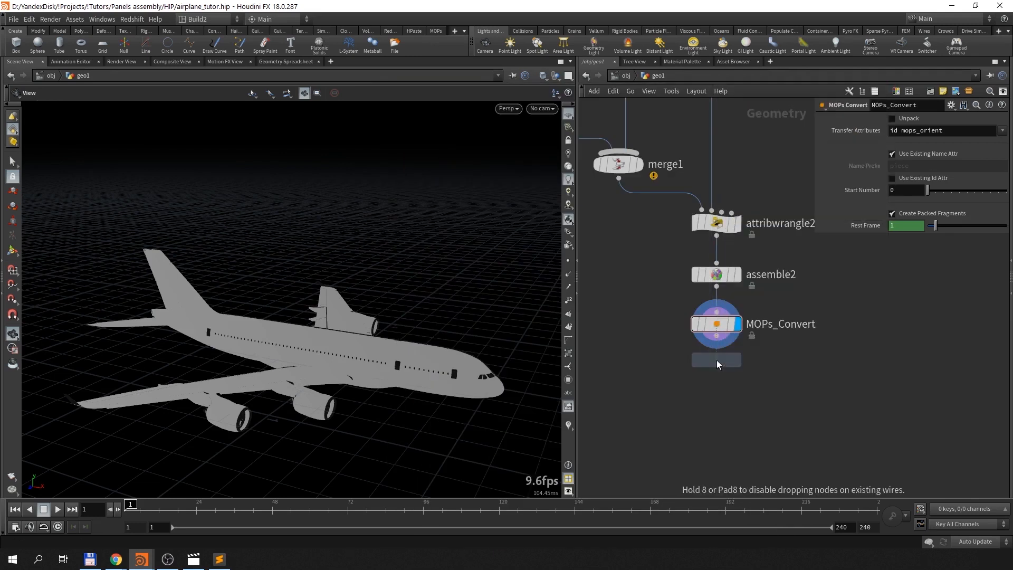
click(718, 384)
click(717, 371)
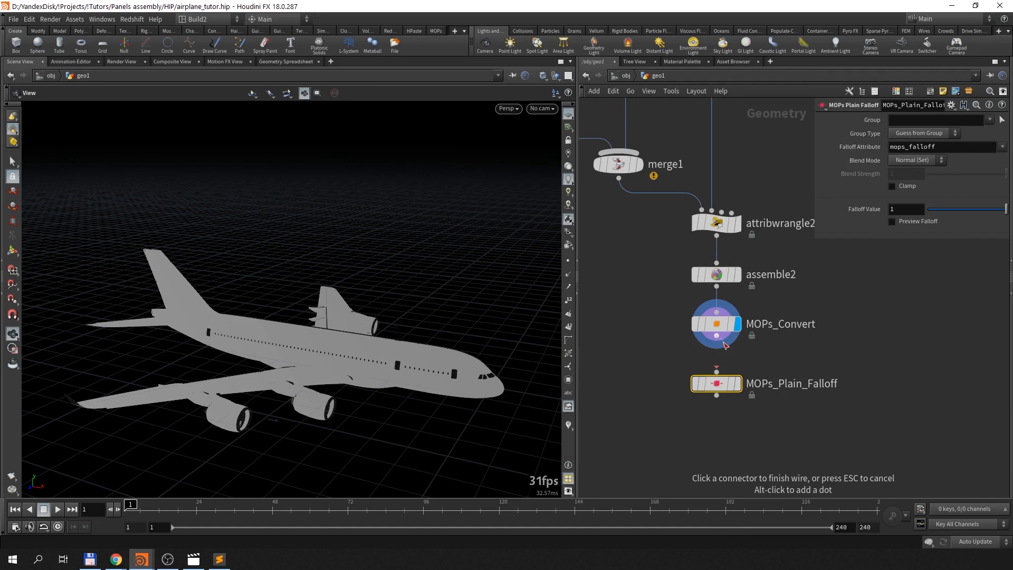
click(716, 372)
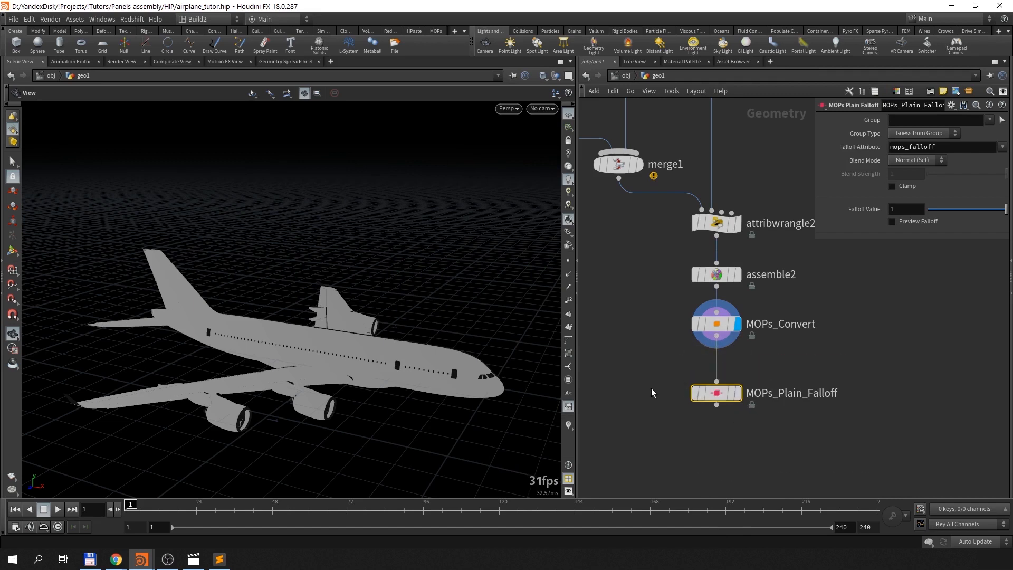
click(739, 395)
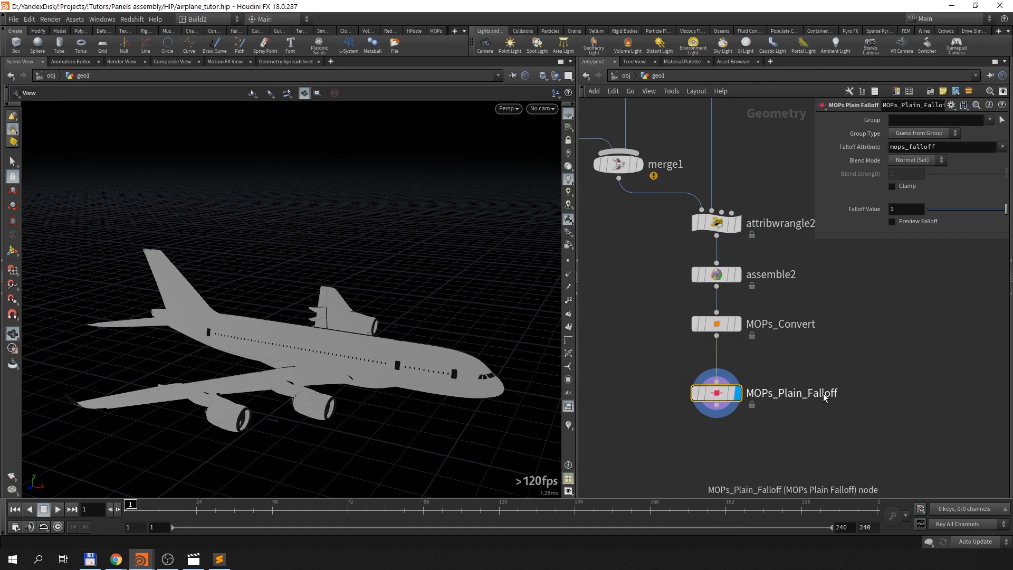
Step: Review MOPs_Plain_Falloff's Falloff Attribute and Falloff Value, and examine the mops_falloff point attribute in the Geometry Spreadsheet
drag(889, 150, 945, 149)
click(968, 150)
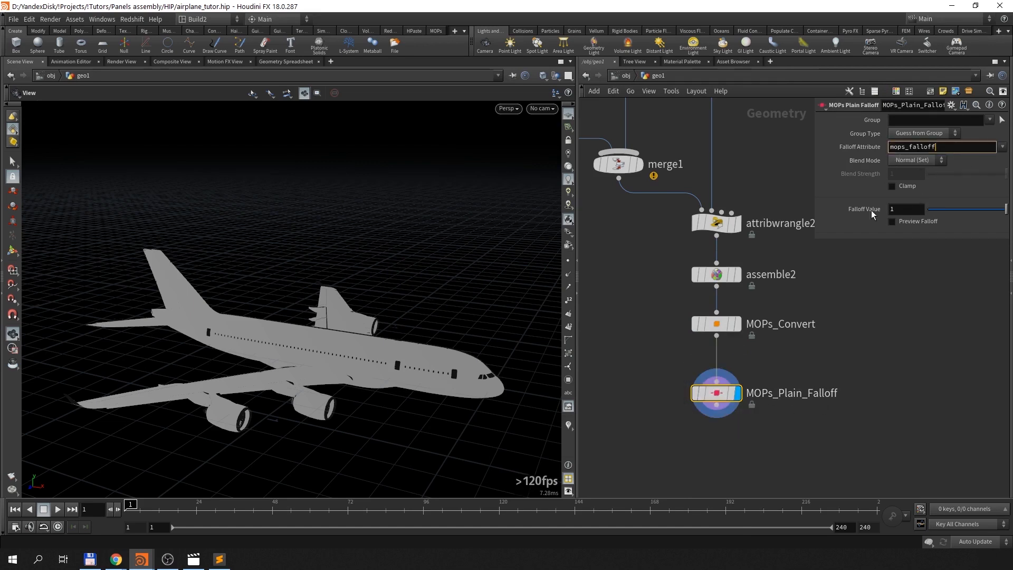
mouse_move(1005, 209)
mouse_down()
mouse_move(977, 210)
mouse_move(1007, 210)
mouse_up()
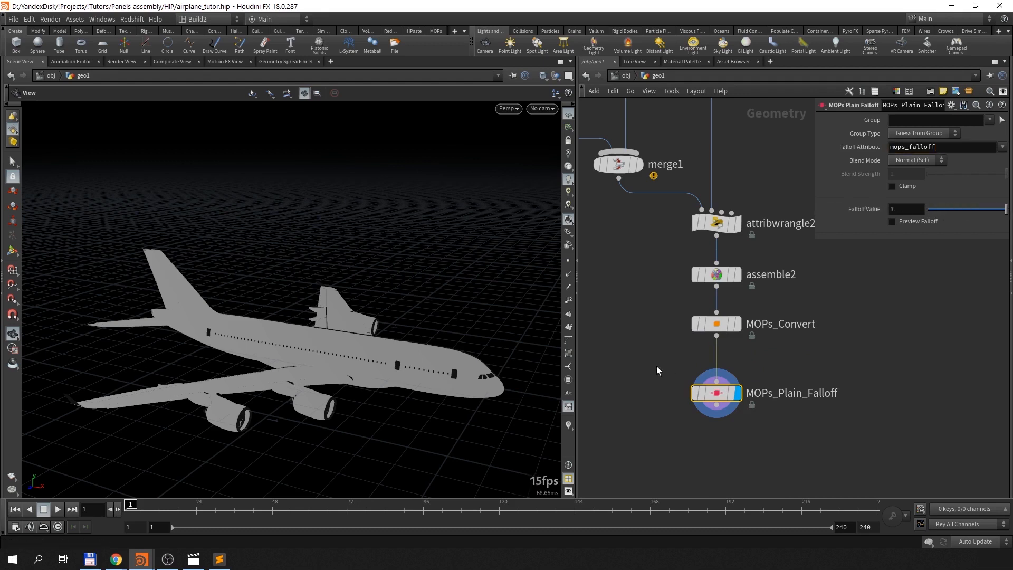
click(280, 62)
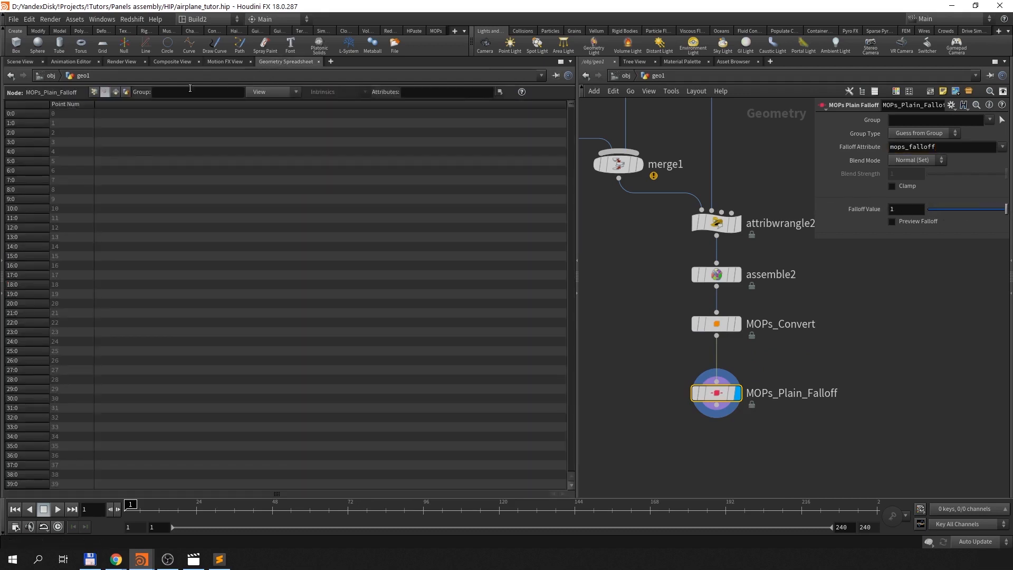
click(116, 92)
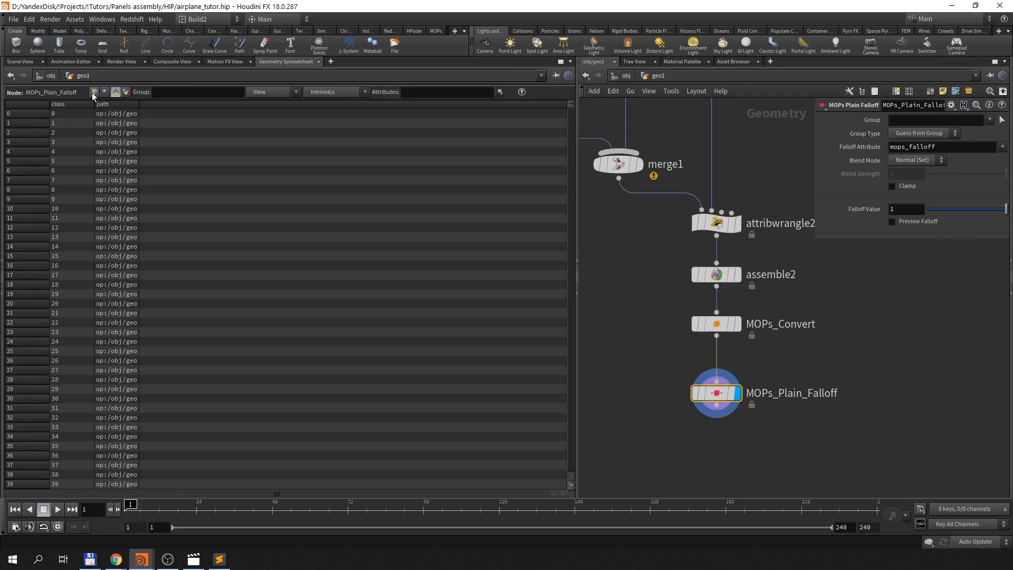
click(94, 93)
mouse_move(1005, 209)
mouse_down()
mouse_move(985, 210)
mouse_move(1008, 209)
mouse_up()
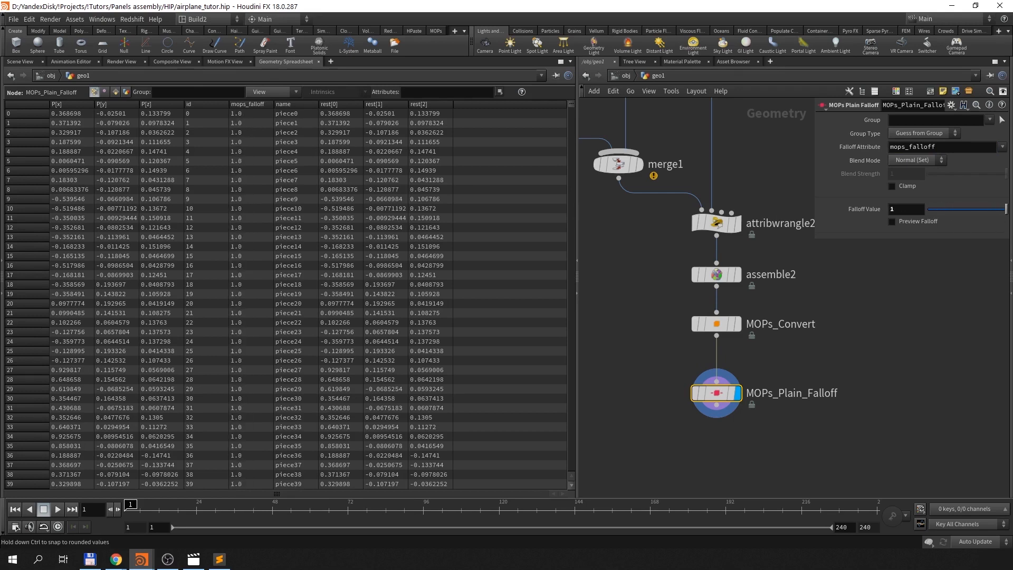
click(20, 62)
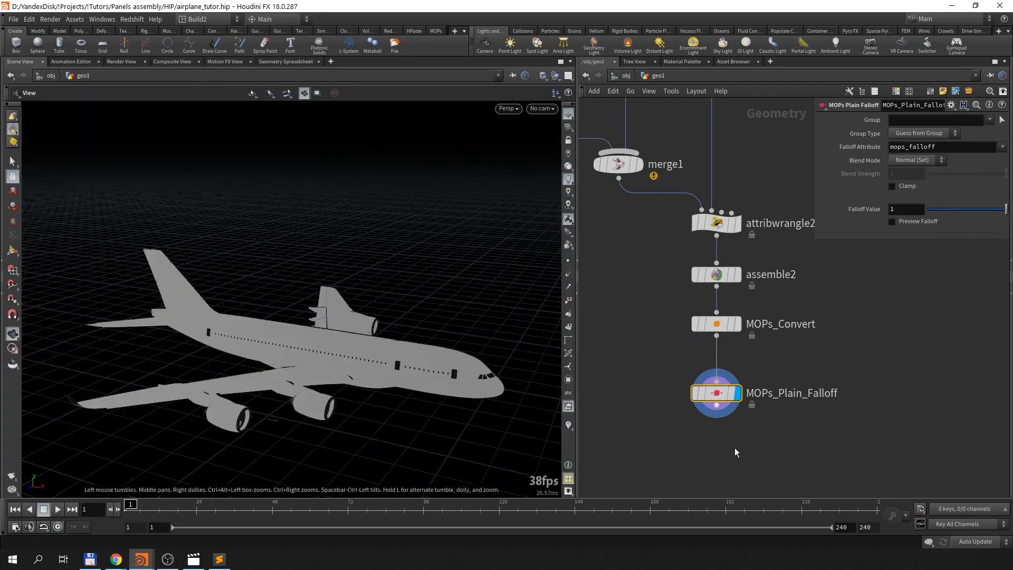
Step: Add a MOPs Transform Modifier after MOPs_Plain_Falloff and review its Falloff Attribute
middle_drag(735, 450, 736, 350)
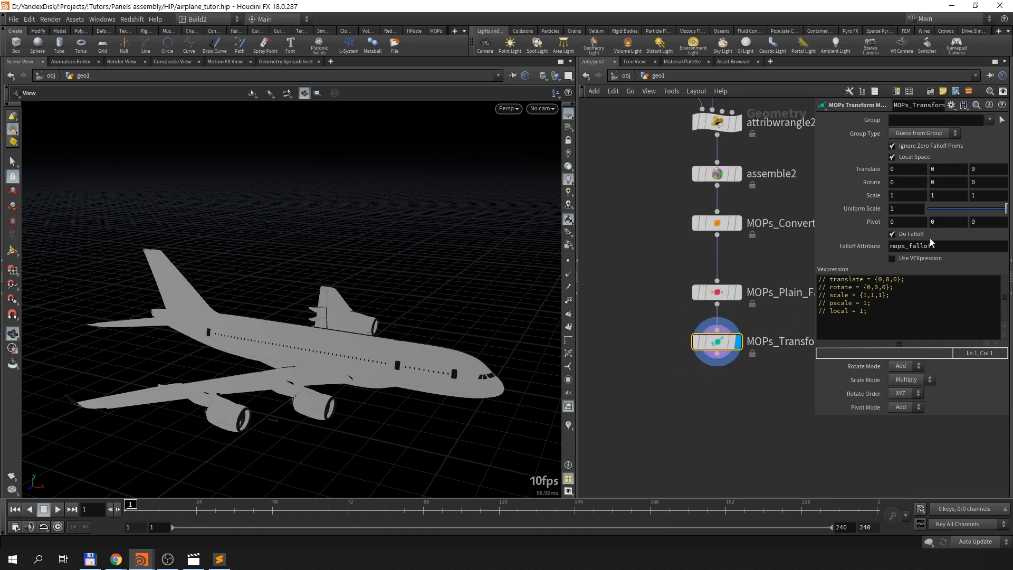
drag(933, 245, 847, 246)
click(950, 245)
middle_drag(729, 311, 689, 322)
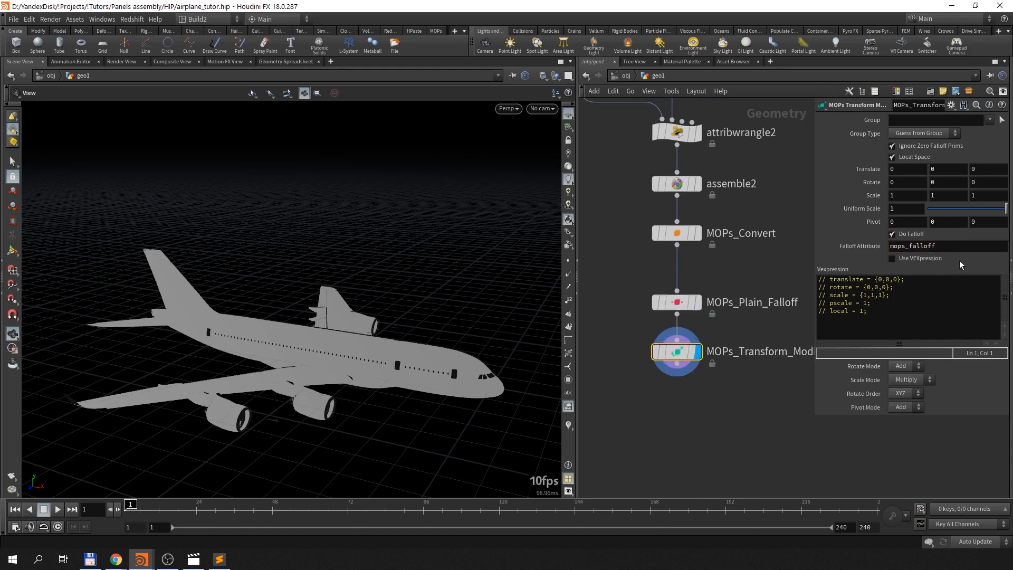
Step: Set the Z Translate of MOPs_Transform_Modifier to 0.1 and check the displaced airplane from another angle
click(680, 303)
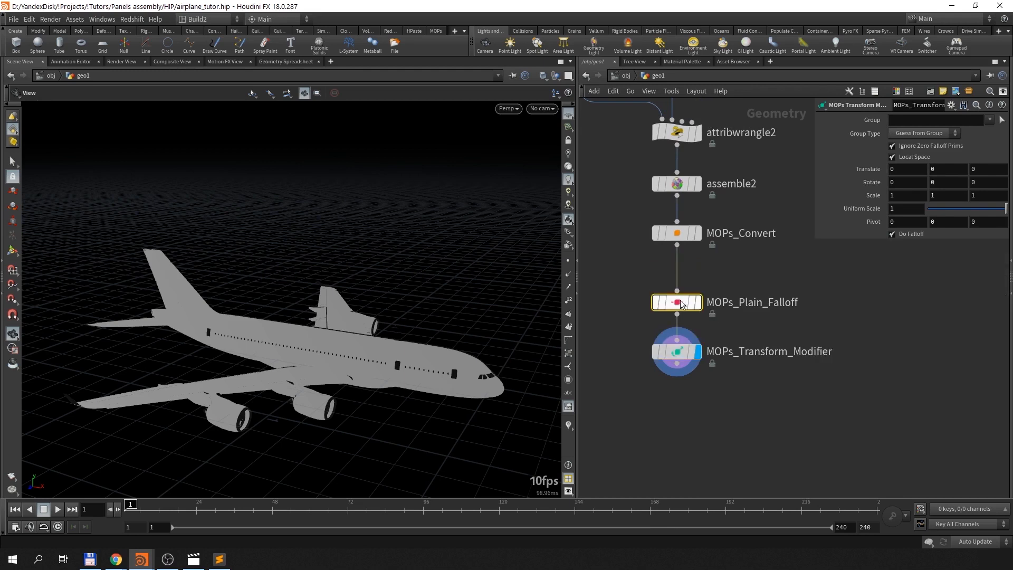
click(677, 351)
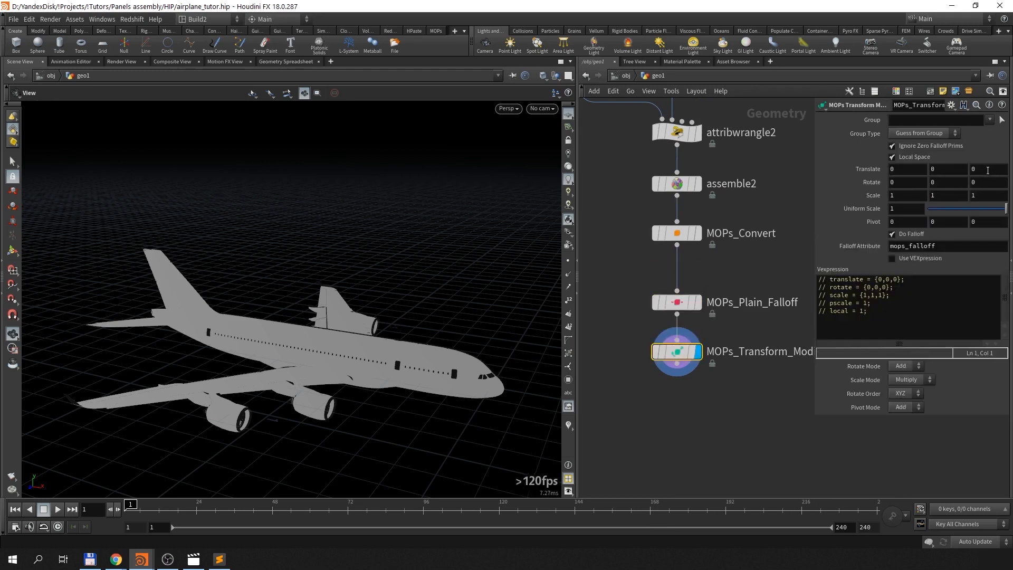
click(989, 169)
text(0.)
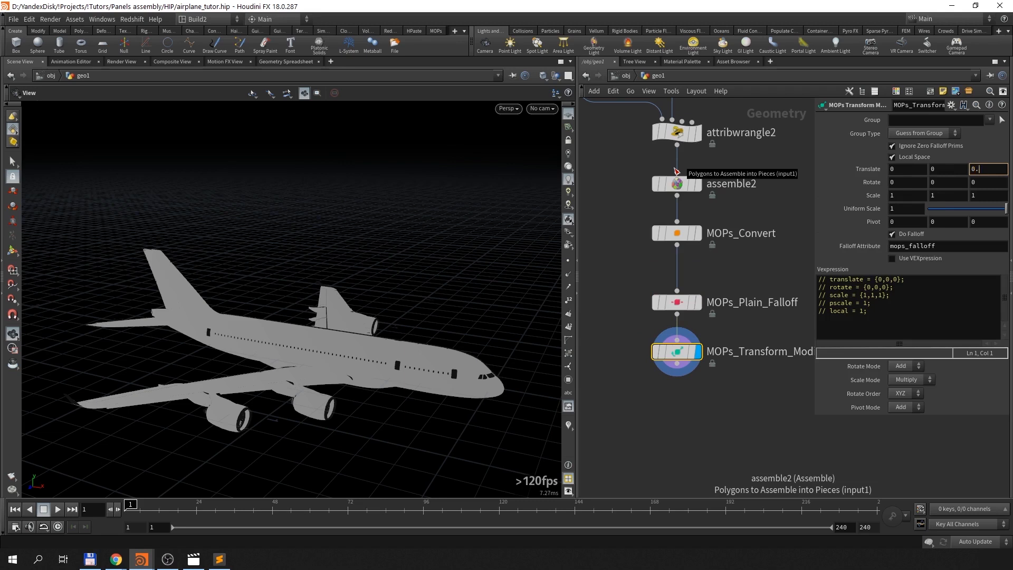
text(01)
key(Return)
click(993, 168)
text(1)
key(Return)
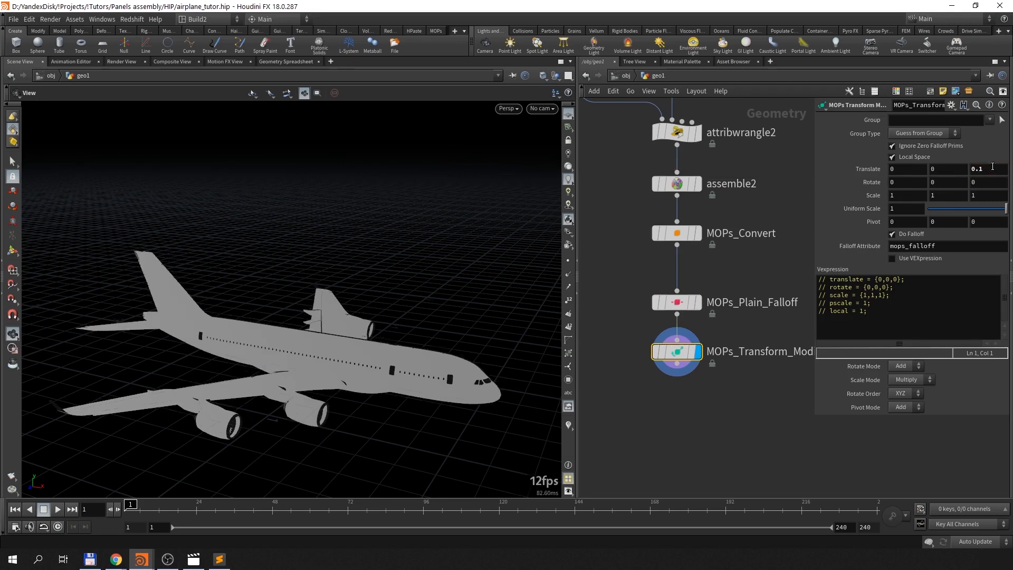
drag(422, 364, 369, 375)
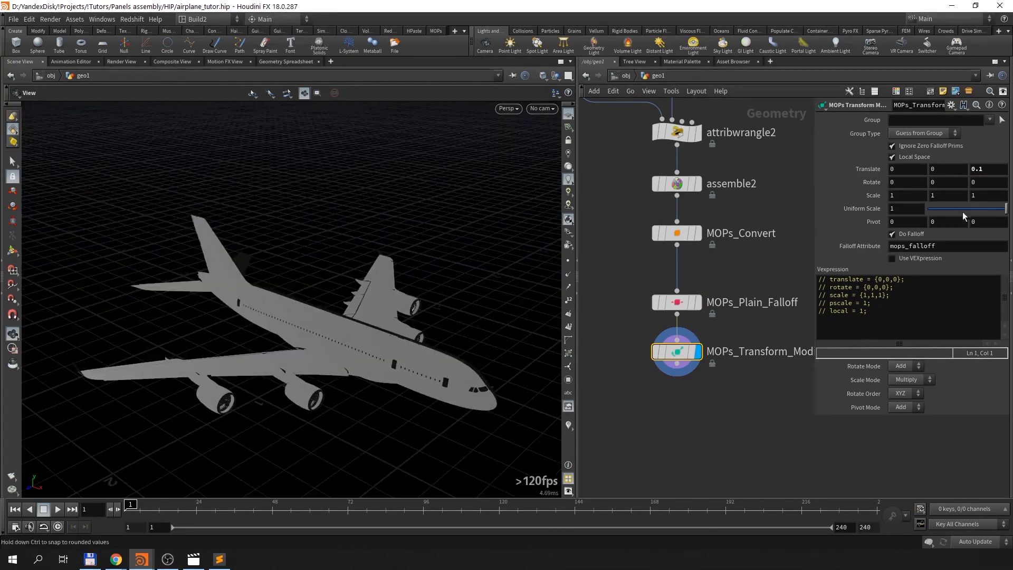
Step: Try varying the Falloff Value of MOPs_Plain_Falloff to test its influence on the transform, returning it to 1
click(677, 302)
mouse_move(996, 211)
mouse_down()
mouse_move(956, 210)
mouse_move(1005, 209)
mouse_up()
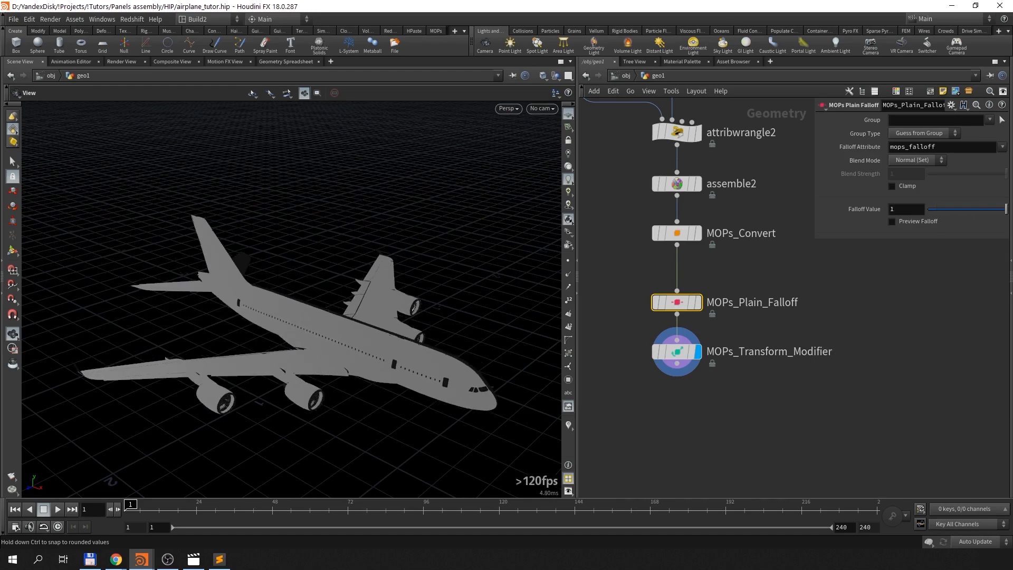
mouse_move(421, 351)
mouse_down()
mouse_move(358, 346)
mouse_move(426, 351)
mouse_move(421, 364)
mouse_move(425, 350)
mouse_up()
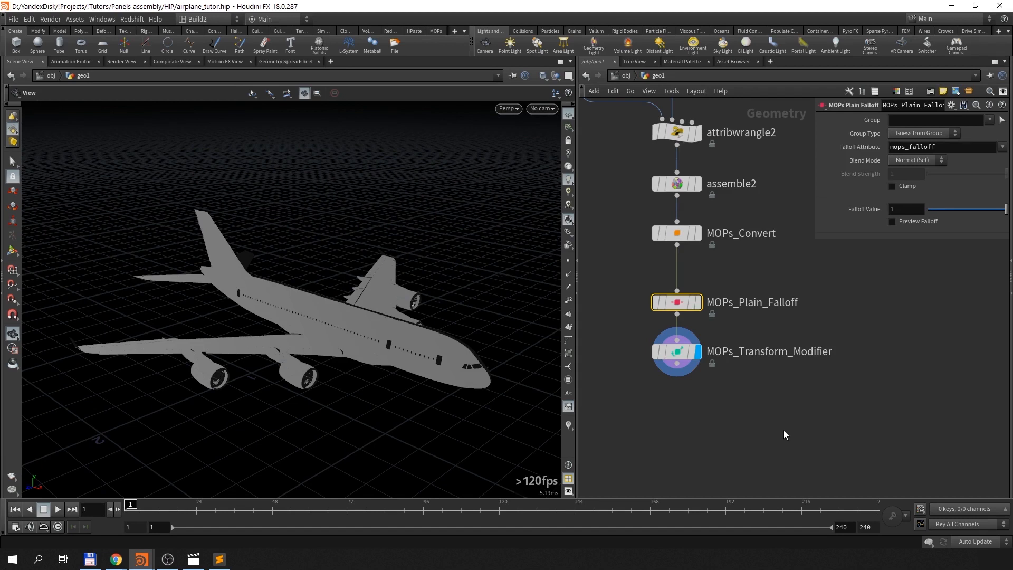
drag(464, 385, 490, 363)
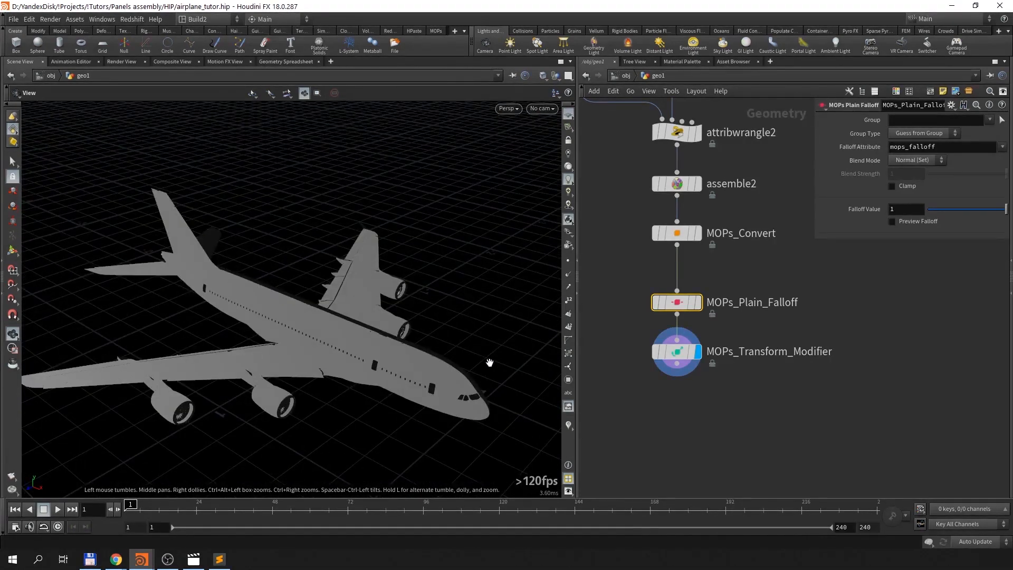
Step: Insert a Normal node between attribwrangle2 and assemble2
scroll(821, 328, down, 6)
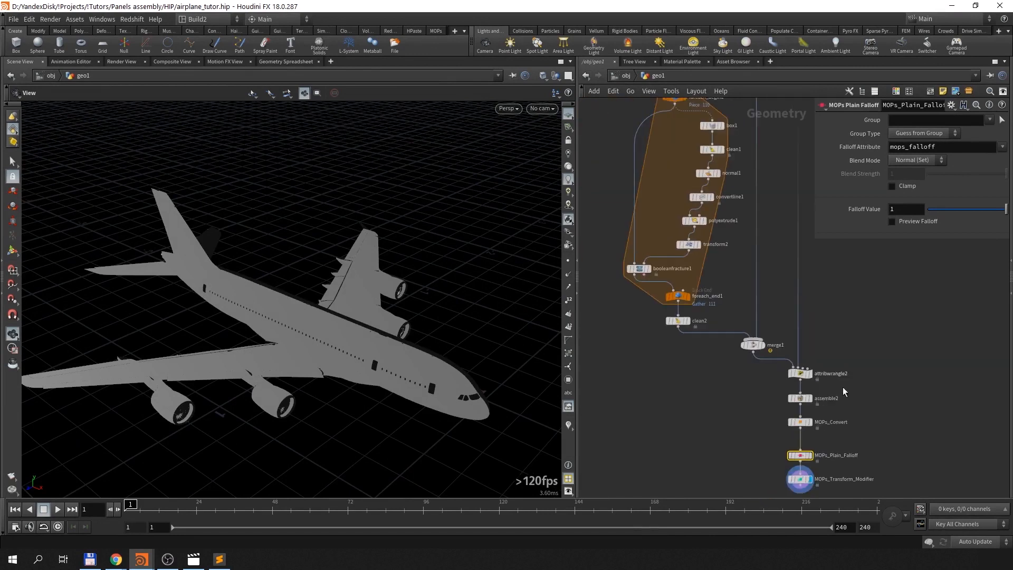
scroll(843, 387, up, 3)
scroll(815, 366, up, 1)
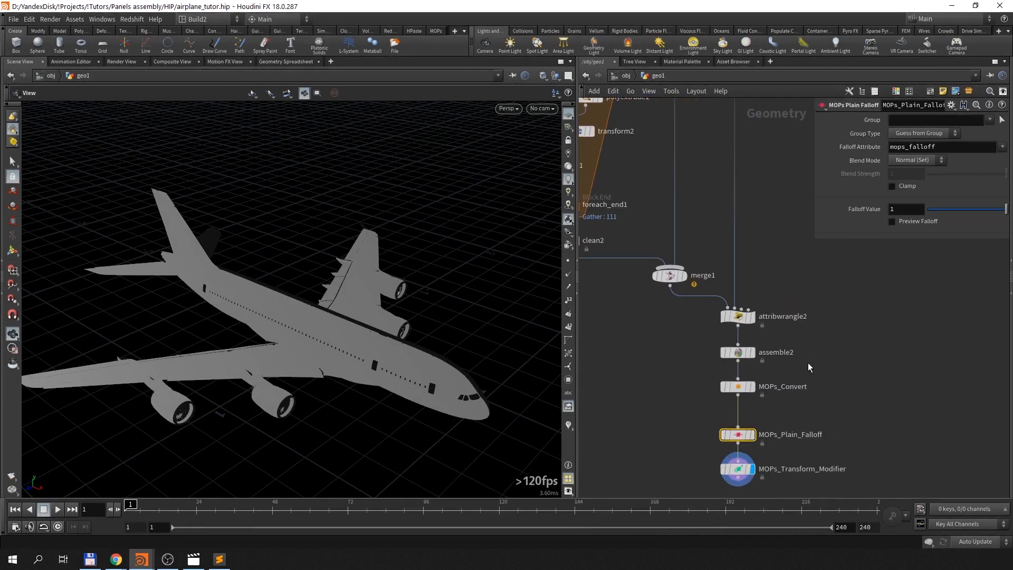
key(Tab)
text(nor)
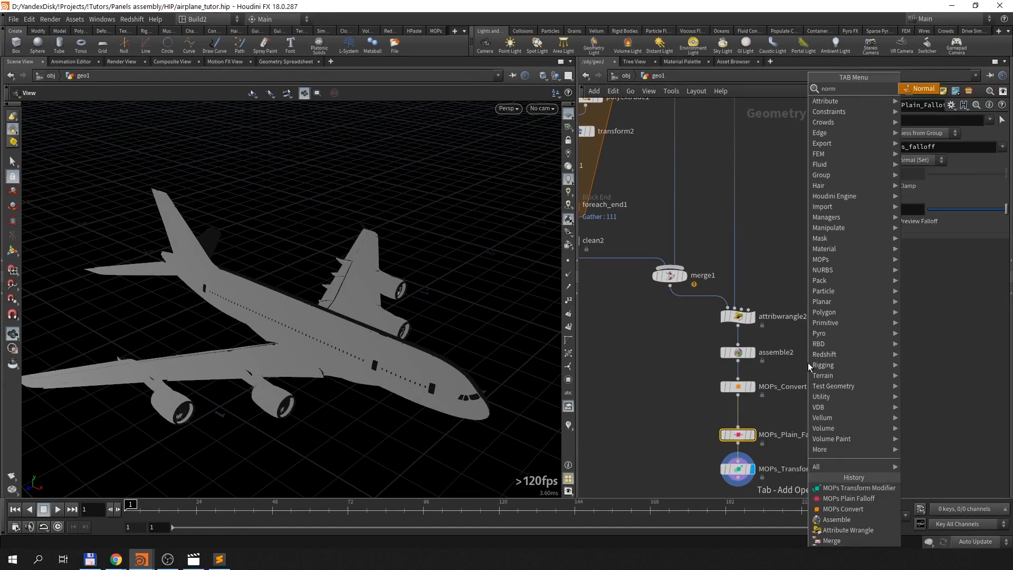
key(Return)
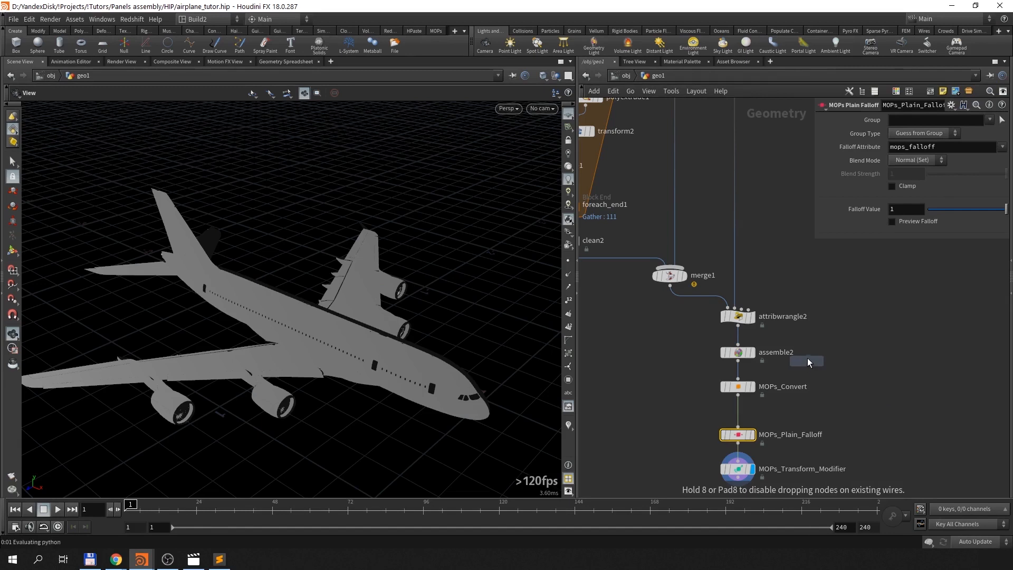
click(738, 341)
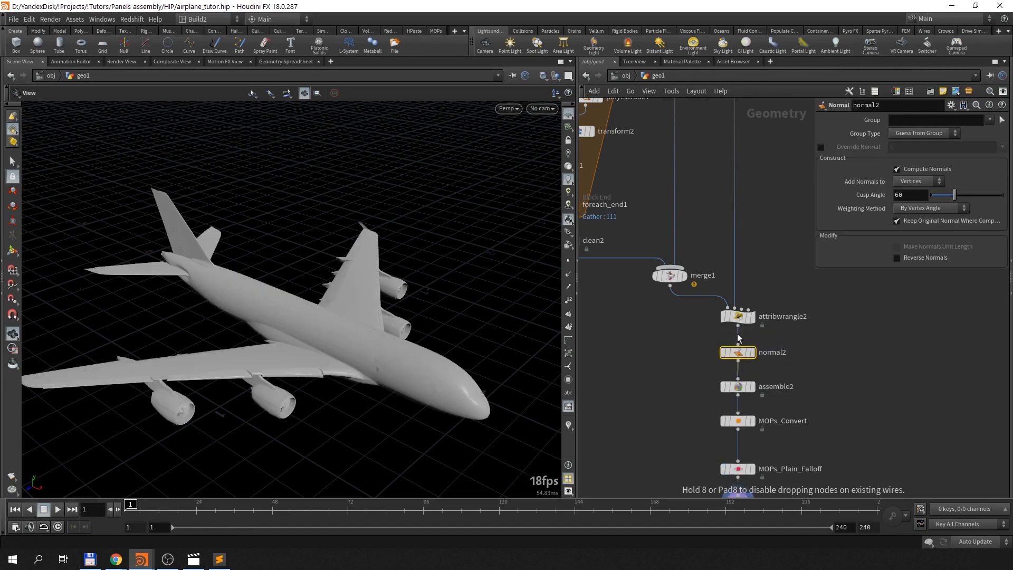
Step: Set the Transfer Attributes of assemble2 to N
click(738, 389)
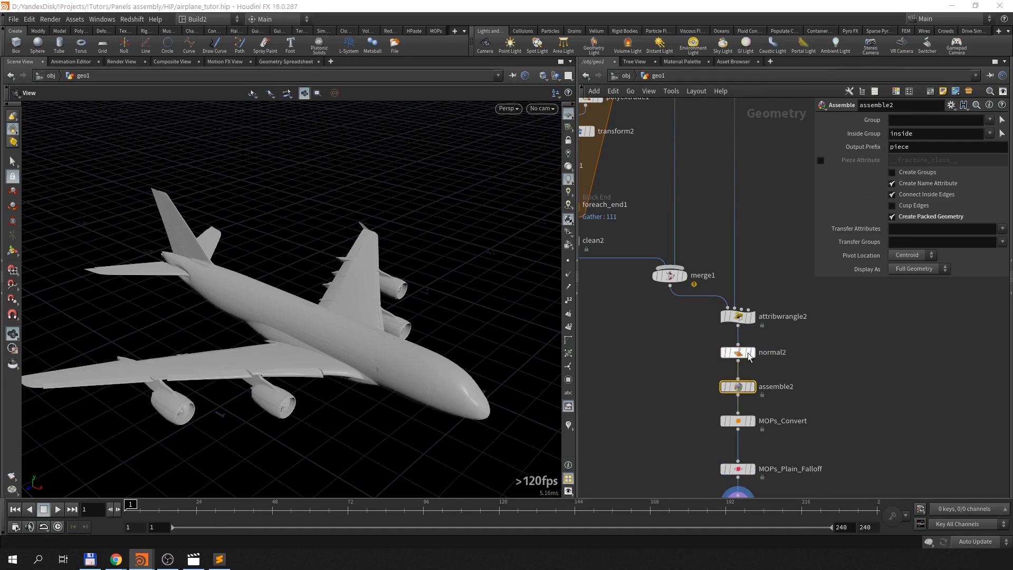
click(904, 231)
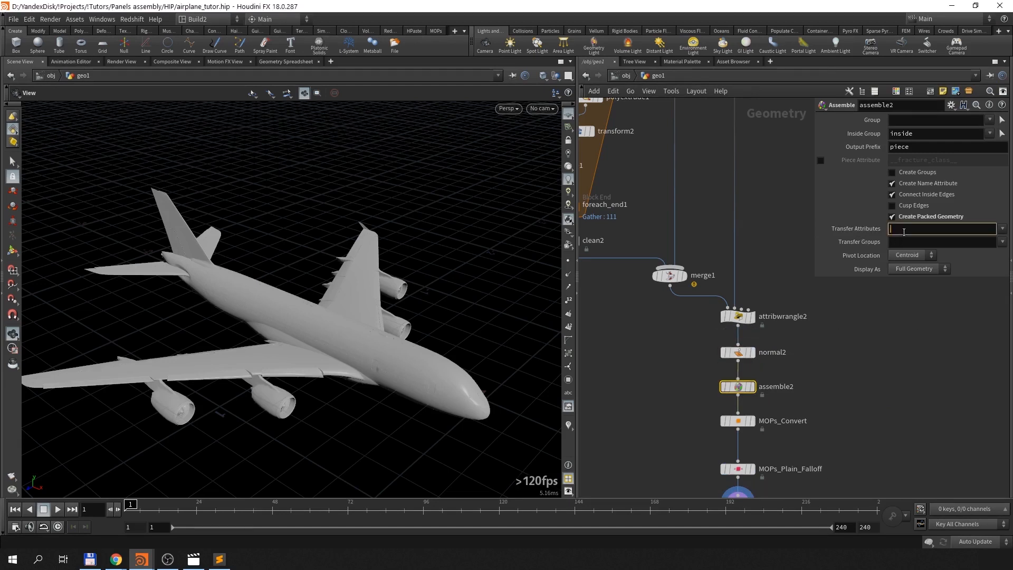
key(Return)
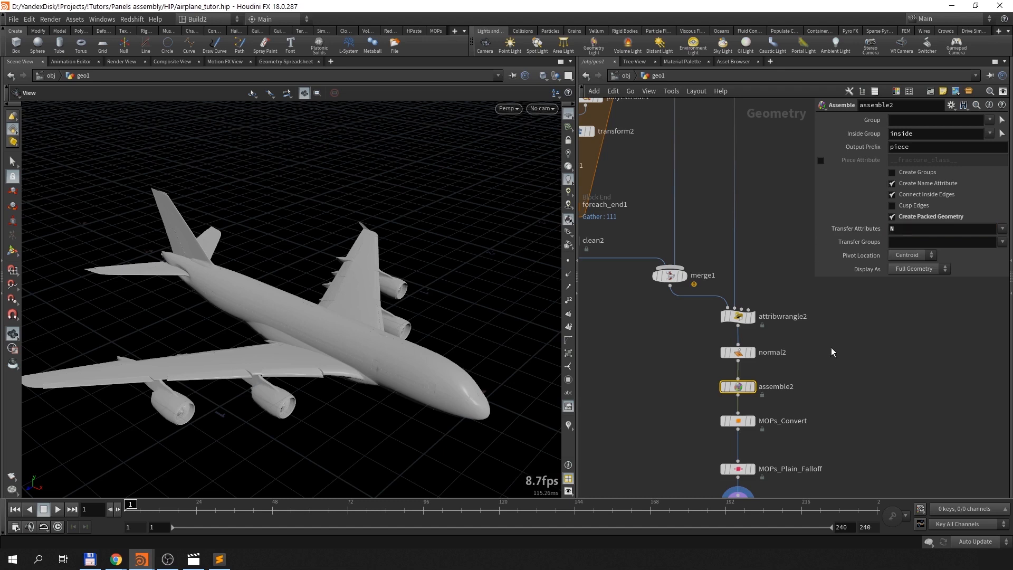
Step: Insert a MOPs Reorient node between MOPs_Convert and MOPs_Plain_Falloff, display it, and review its node info and Orient Attribute
middle_drag(844, 441, 820, 363)
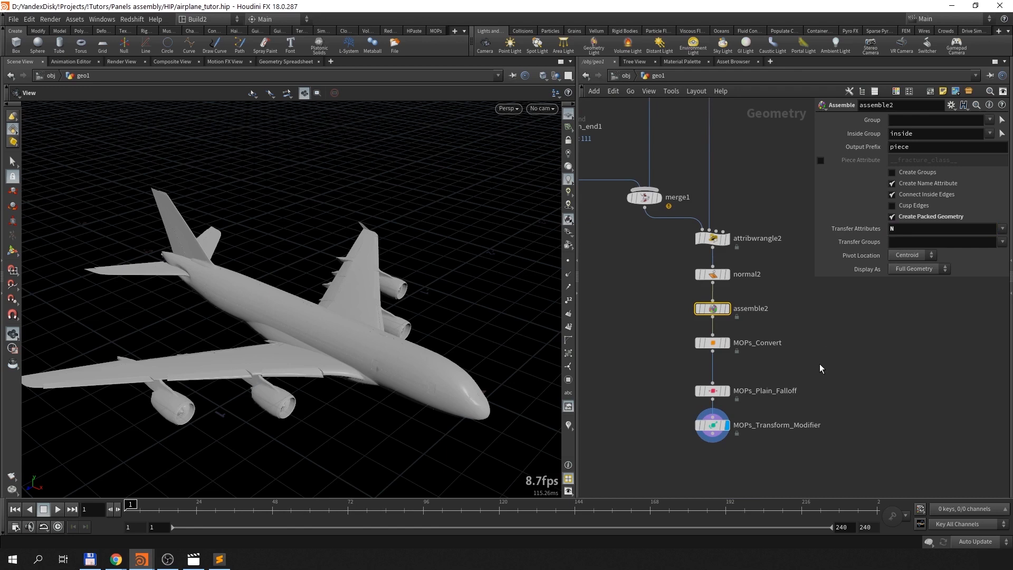
key(Tab)
key(Return)
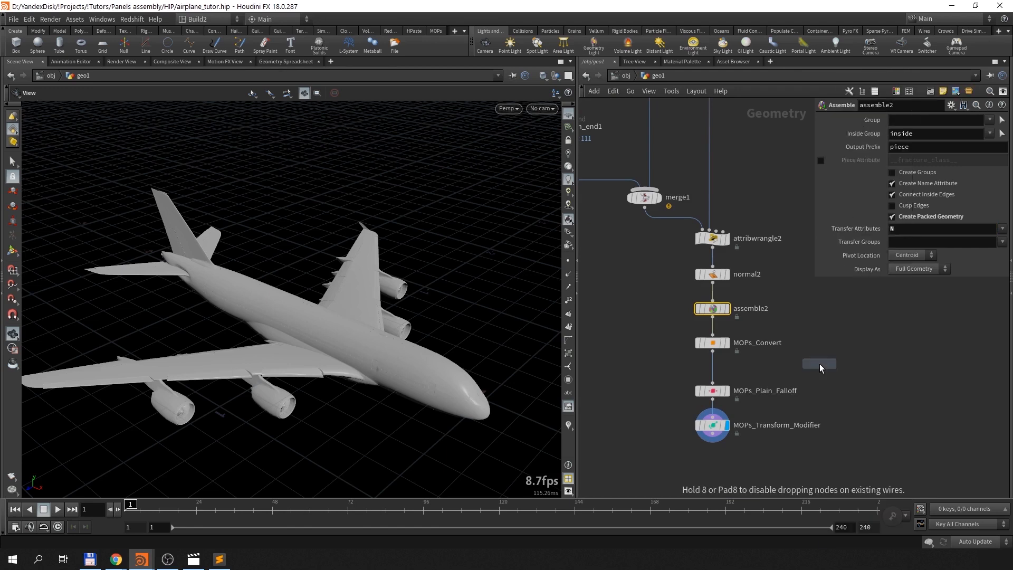
click(714, 370)
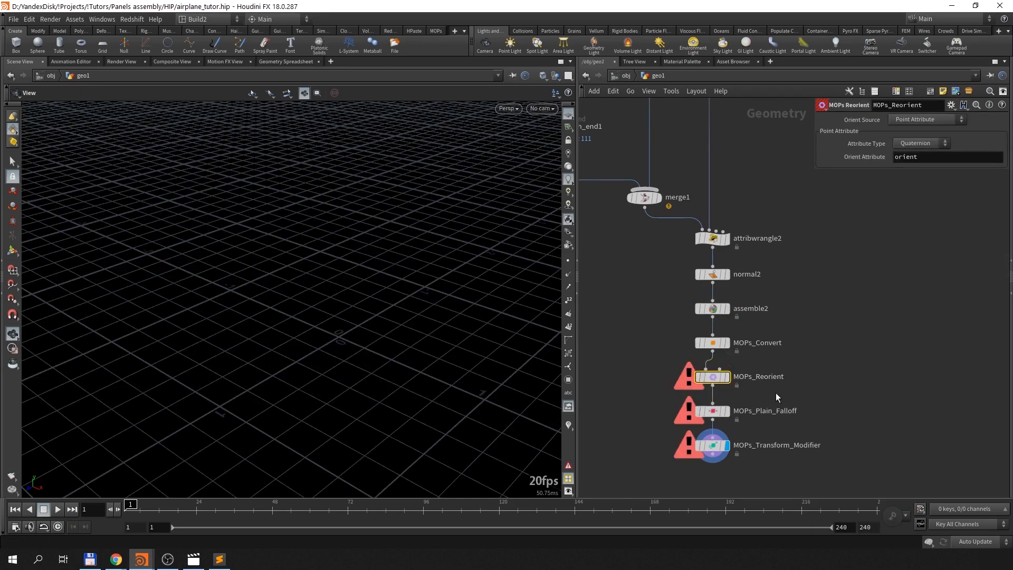
middle_click(715, 374)
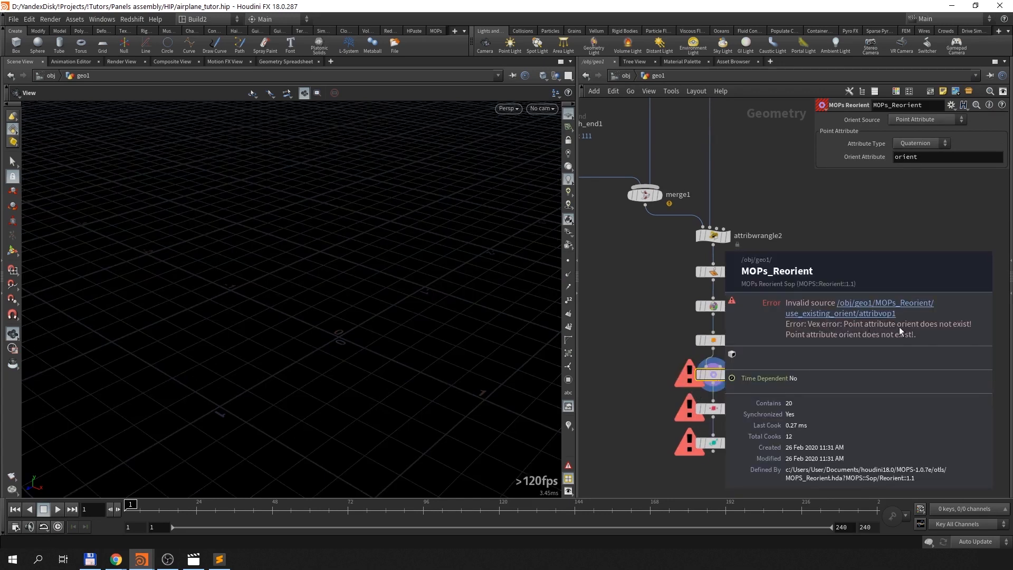
click(946, 157)
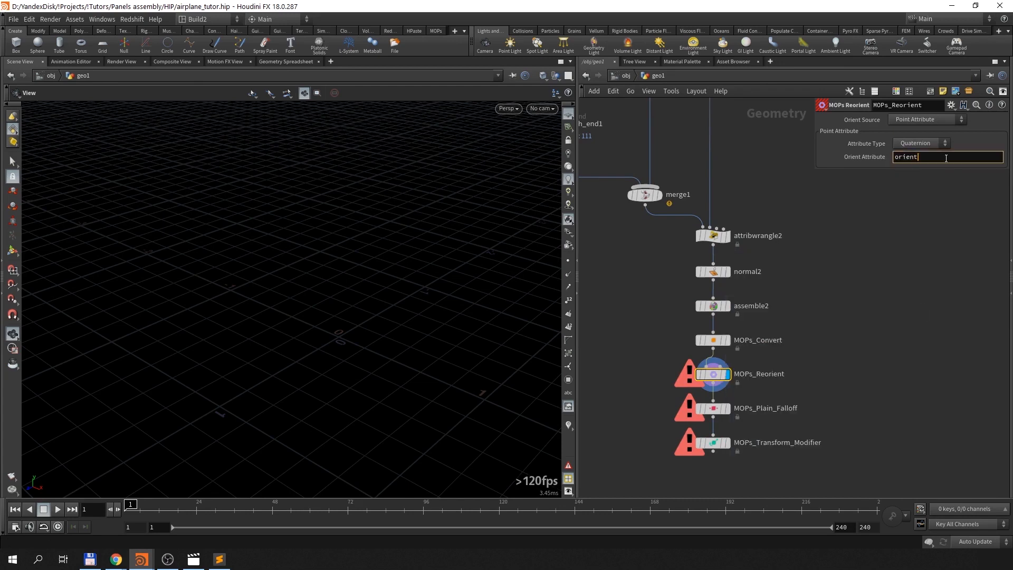
Step: Insert an Attribute Wrangle between MOPs_Convert and MOPs_Reorient
click(833, 353)
key(Tab)
text(aw)
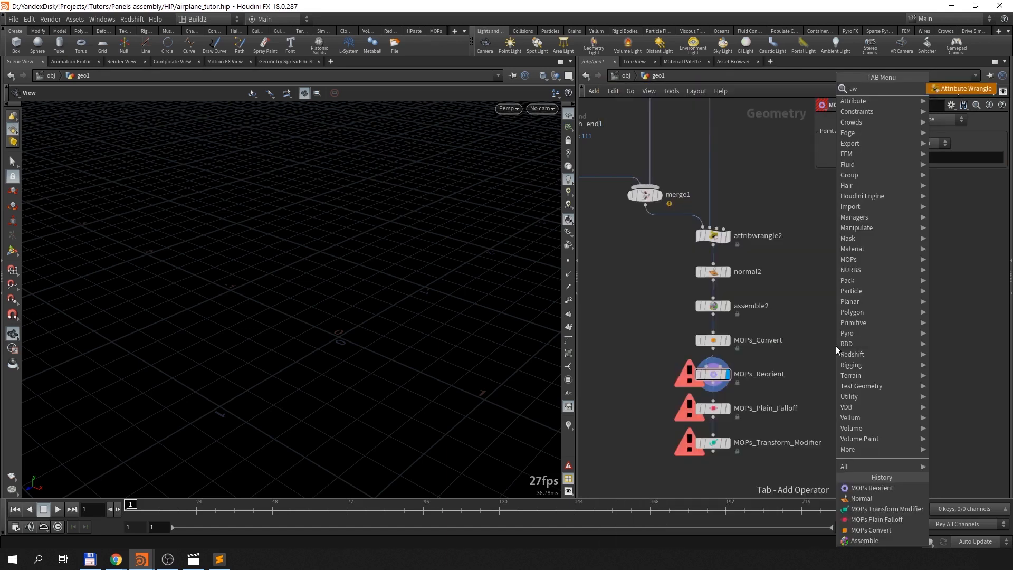
key(Return)
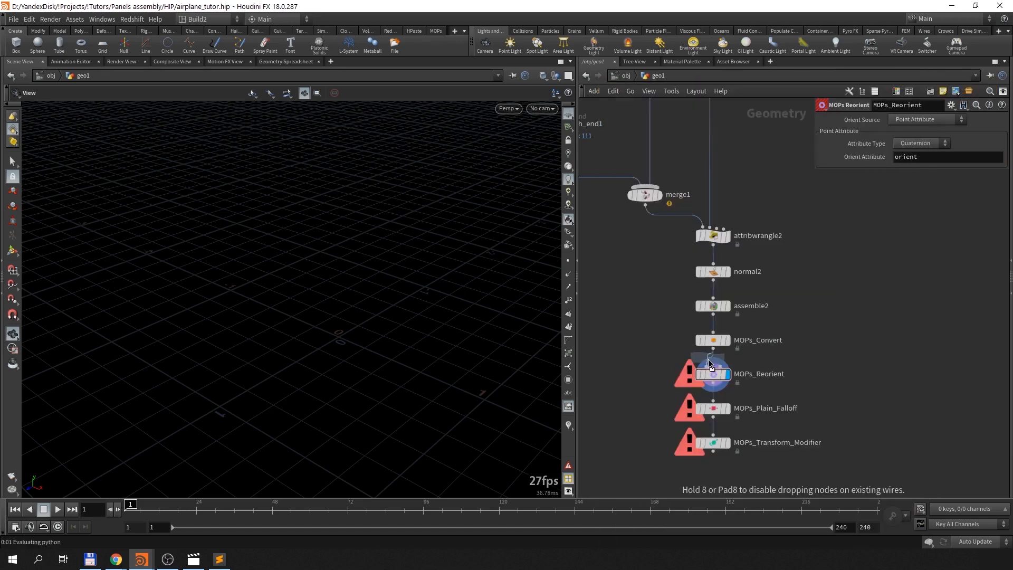
click(709, 363)
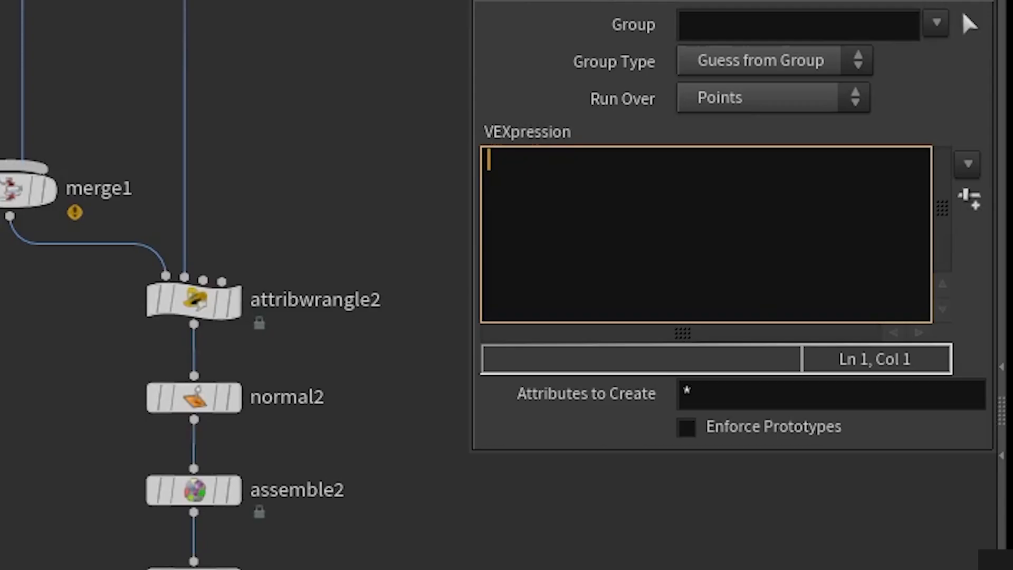
Step: Write the wrangle's first VEX line: matrix3 m = maketransform(@N, {0,1,0});
text(matrix)
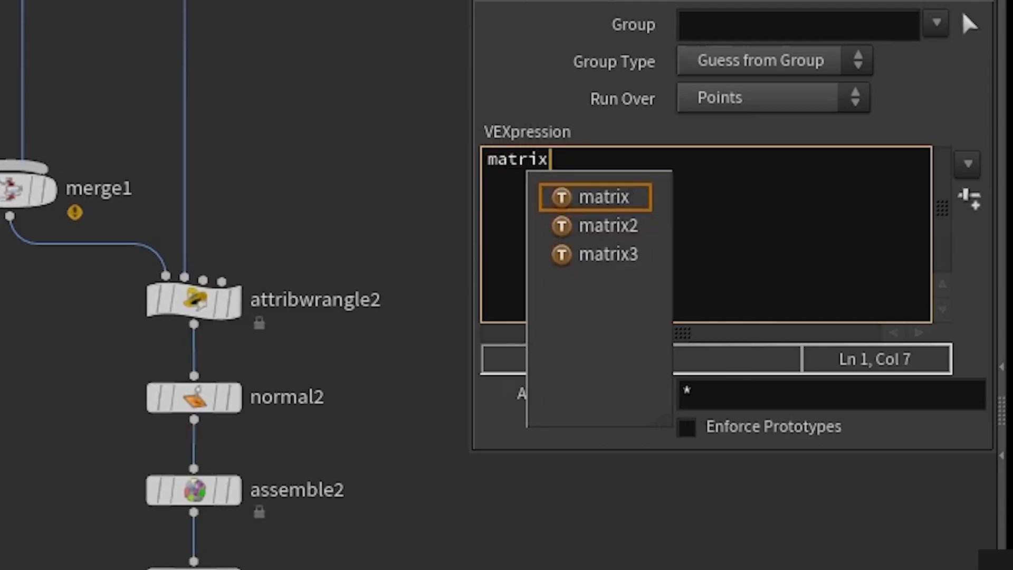
text(3 m = make)
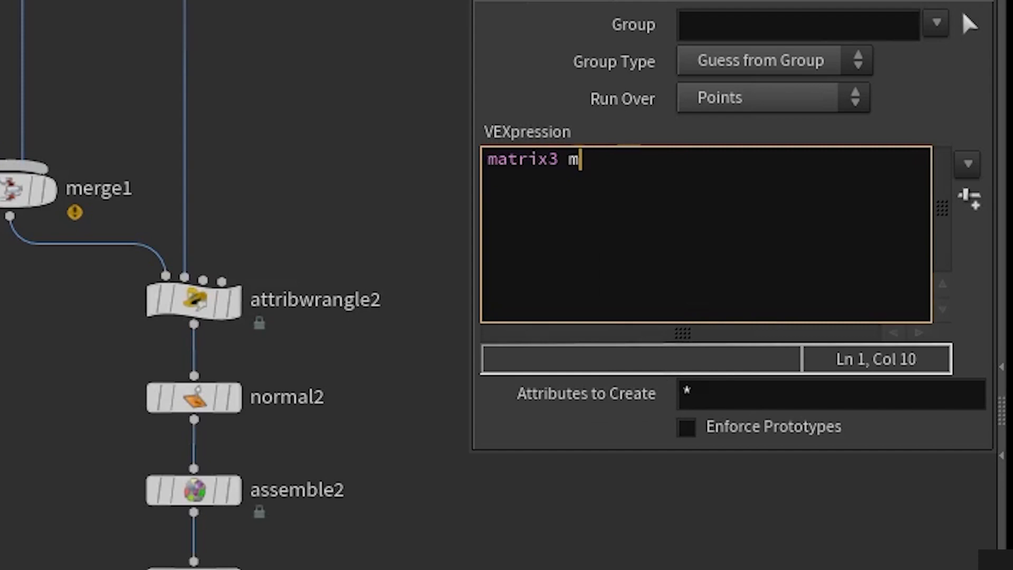
key(Down)
key(Down)
key(Return)
text(())
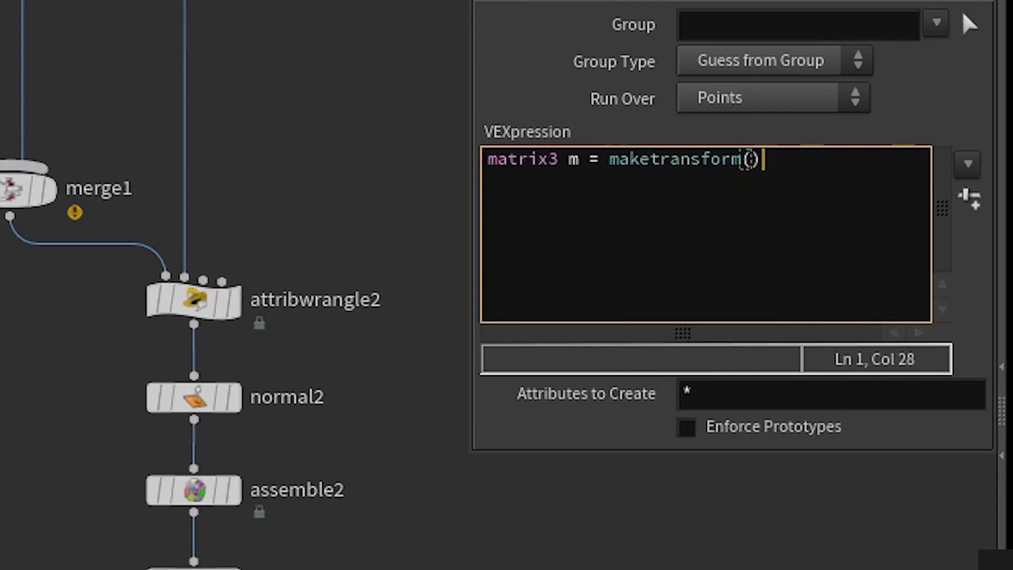
text(;)
key(Left)
key(Left)
text(@N)
key(Escape)
text(, {})
key(Left)
text(0,)
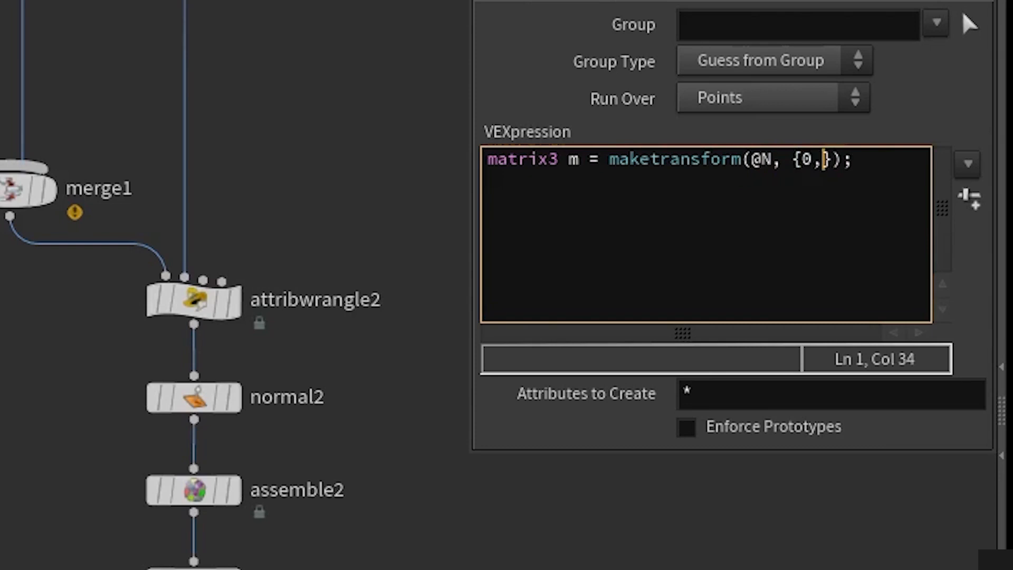
text(1,0)
key(Right)
key(Right)
key(End)
key(Return)
text(@orient =)
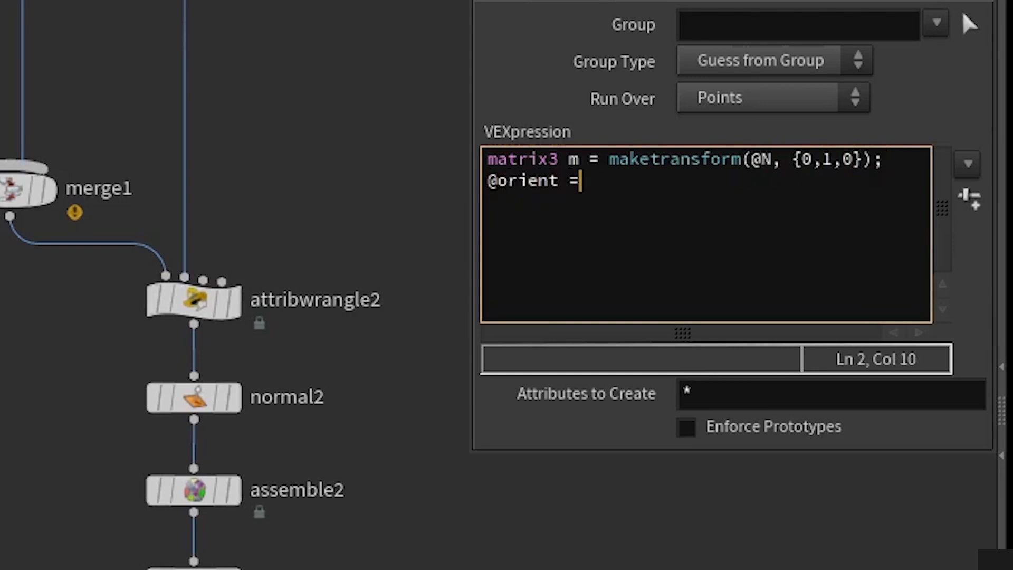
text( qu)
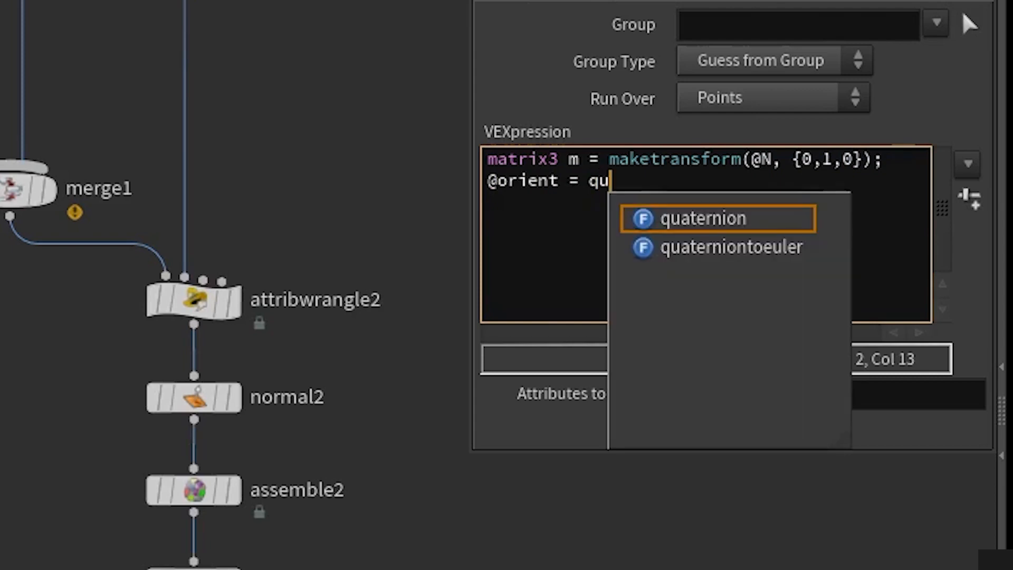
key(Return)
text(();)
key(Left)
key(Left)
text(m)
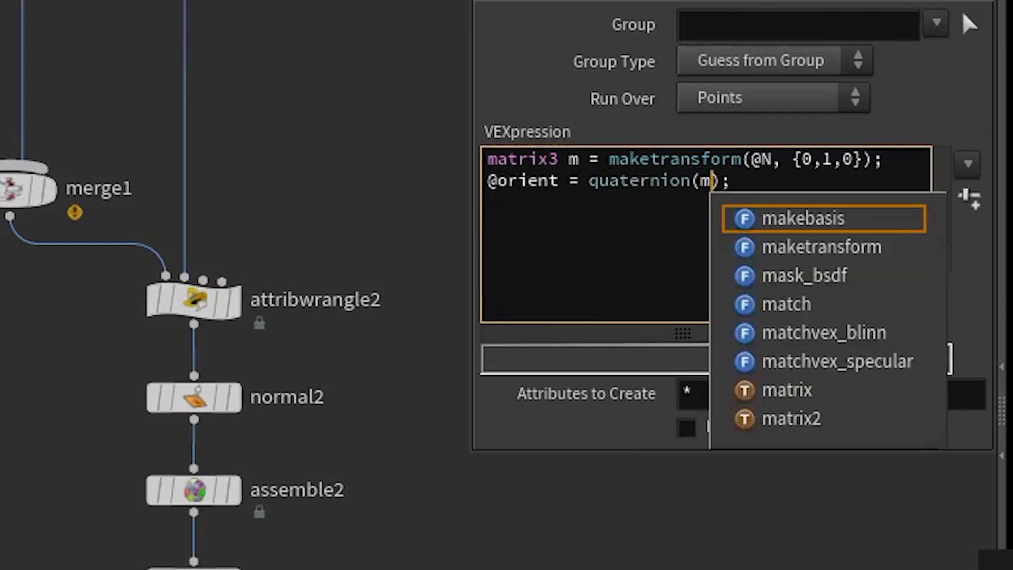
key(Escape)
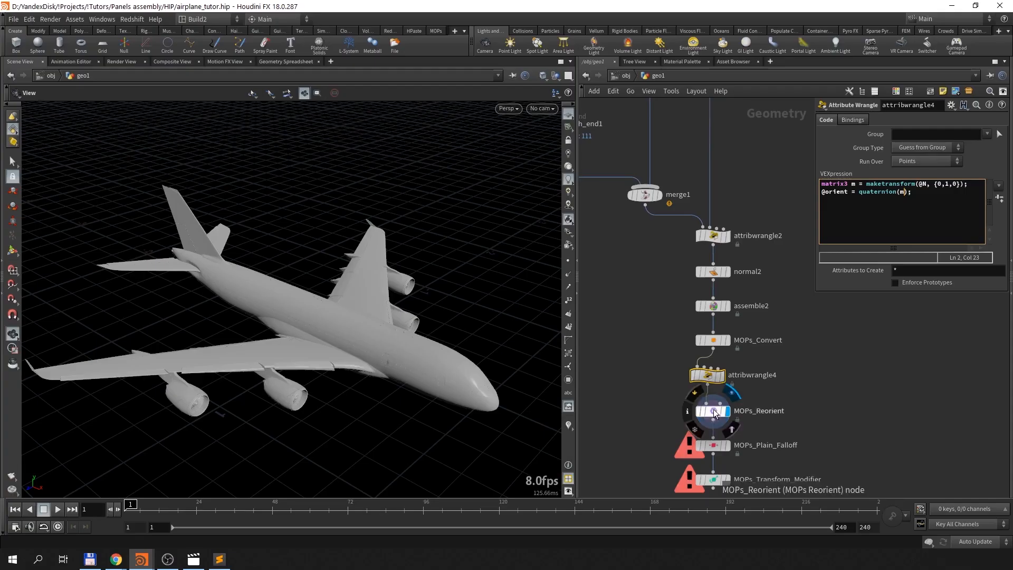
Step: Select the MOPs_Reorient node and add a MOPs Visualize Frame node to the geo1 network
click(714, 411)
middle_drag(798, 405, 799, 383)
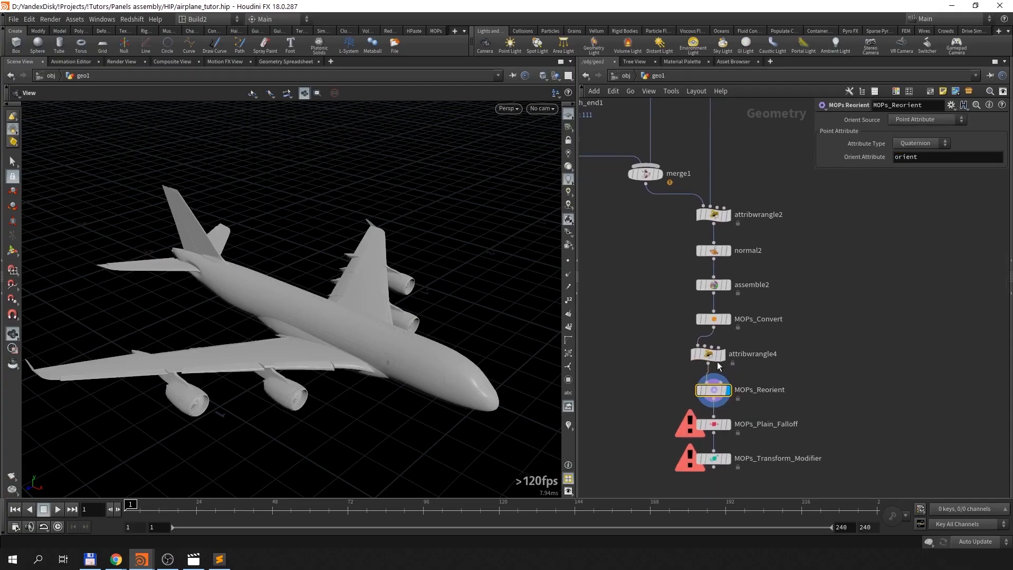
mouse_move(718, 396)
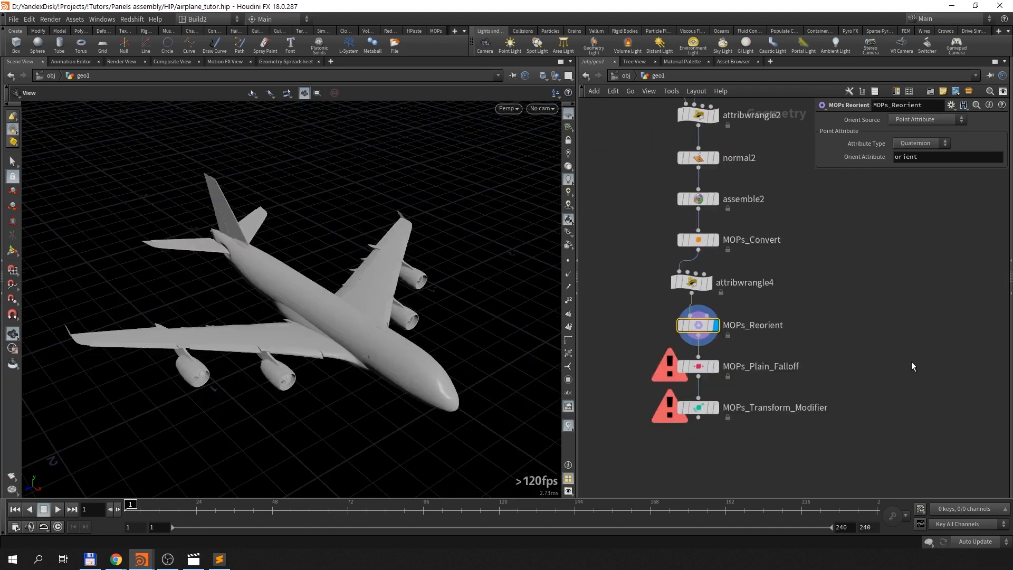
key(Tab)
text(mops vi)
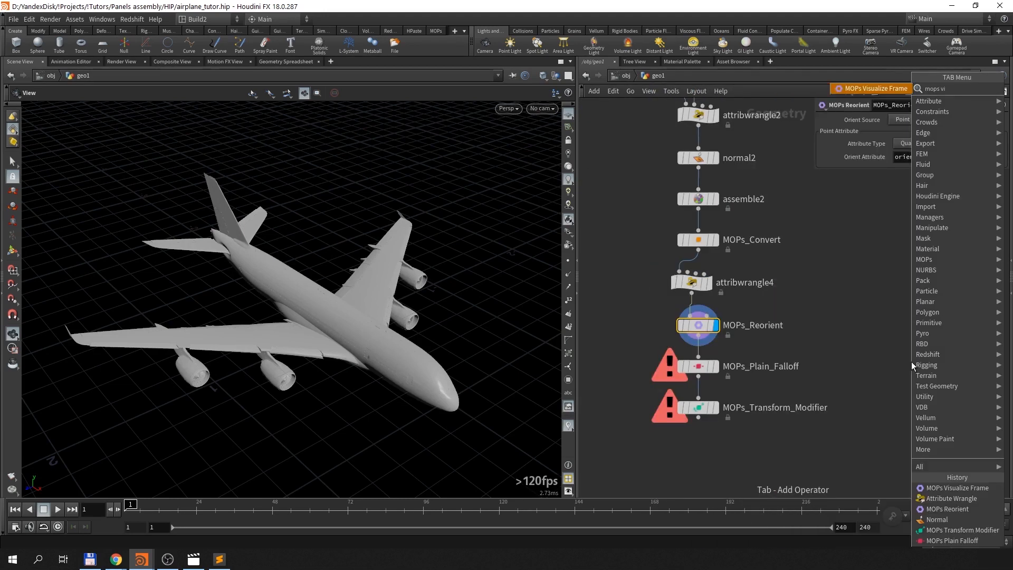
key(Return)
key(Return)
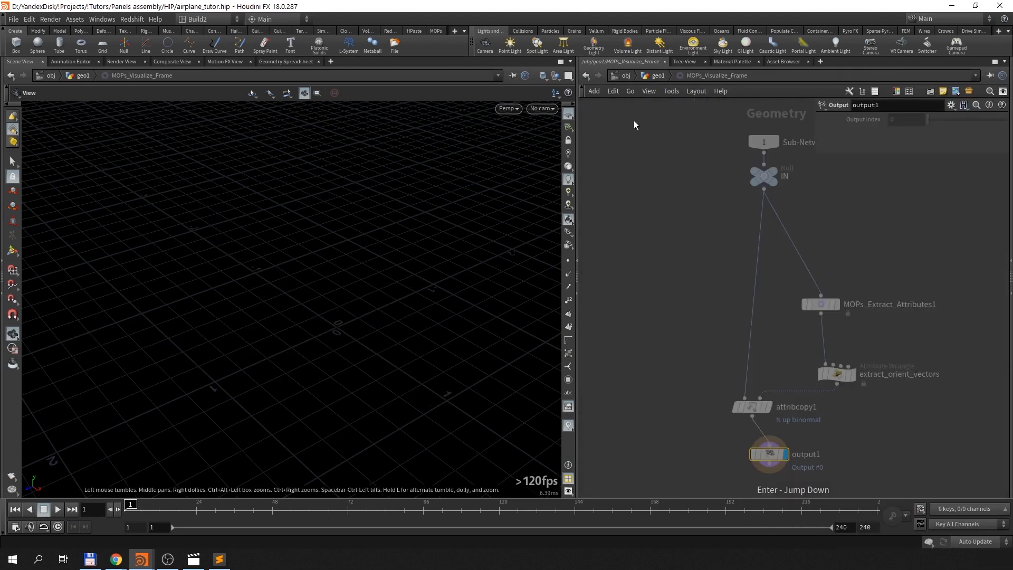
click(651, 78)
Step: Connect the output of MOPs_Reorient to MOPs_Visualize_Frame and display the visualizer node
middle_drag(791, 301, 643, 261)
scroll(765, 304, down, 2)
drag(773, 315, 739, 304)
middle_drag(665, 295, 691, 298)
click(606, 296)
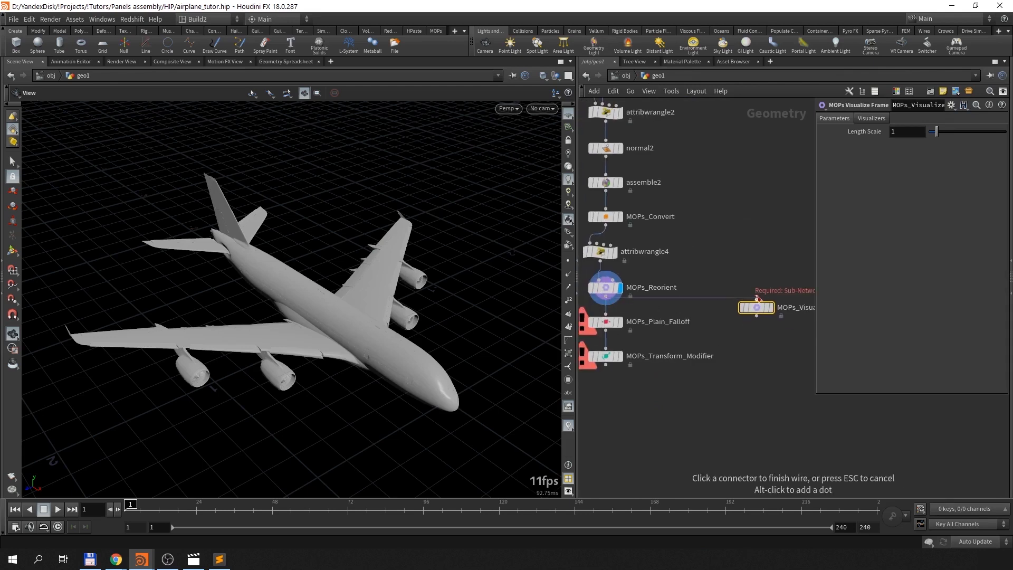
click(757, 300)
click(773, 307)
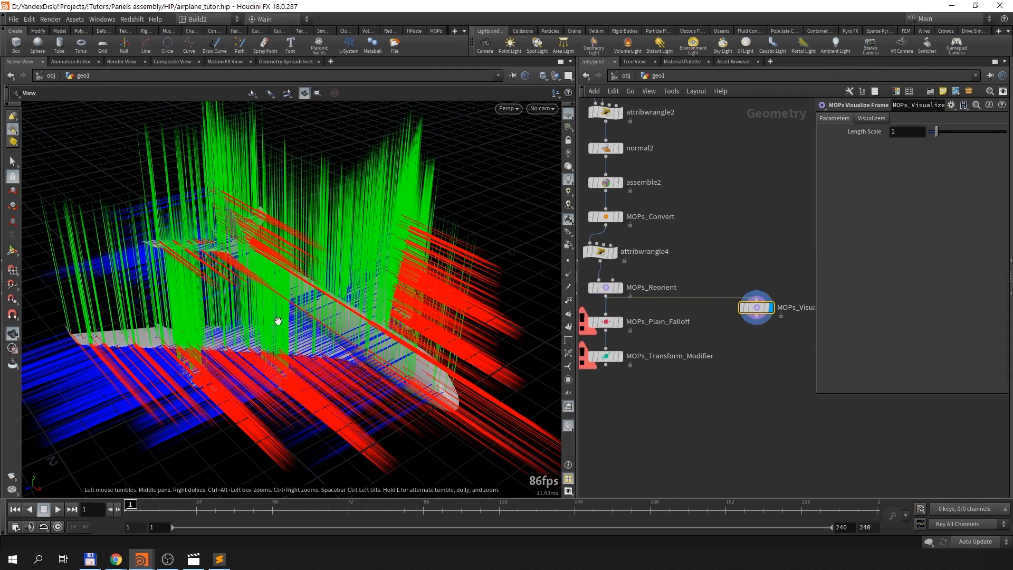
Step: Set the Length Scale of MOPs_Visualize_Frame to 0.1 and inspect the panel orientation axes on the airplane
click(72, 61)
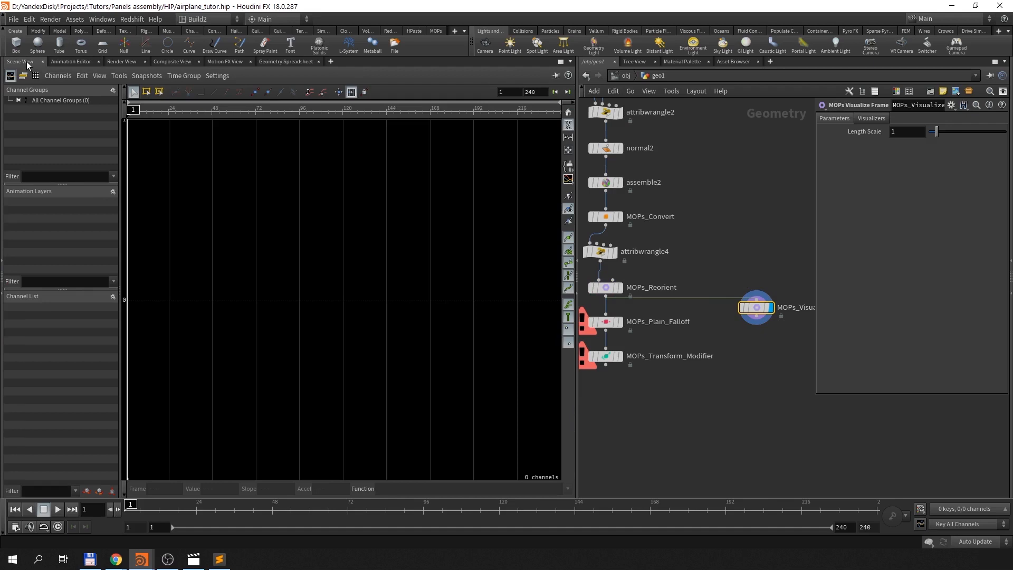
click(24, 62)
drag(255, 272, 298, 319)
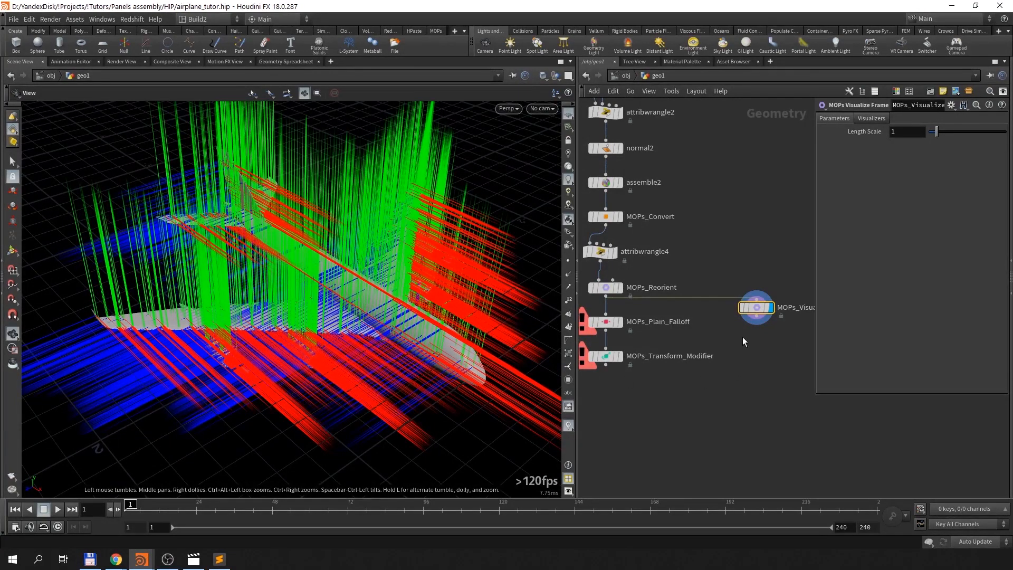
click(910, 131)
text(0.1)
key(Return)
drag(316, 296, 390, 305)
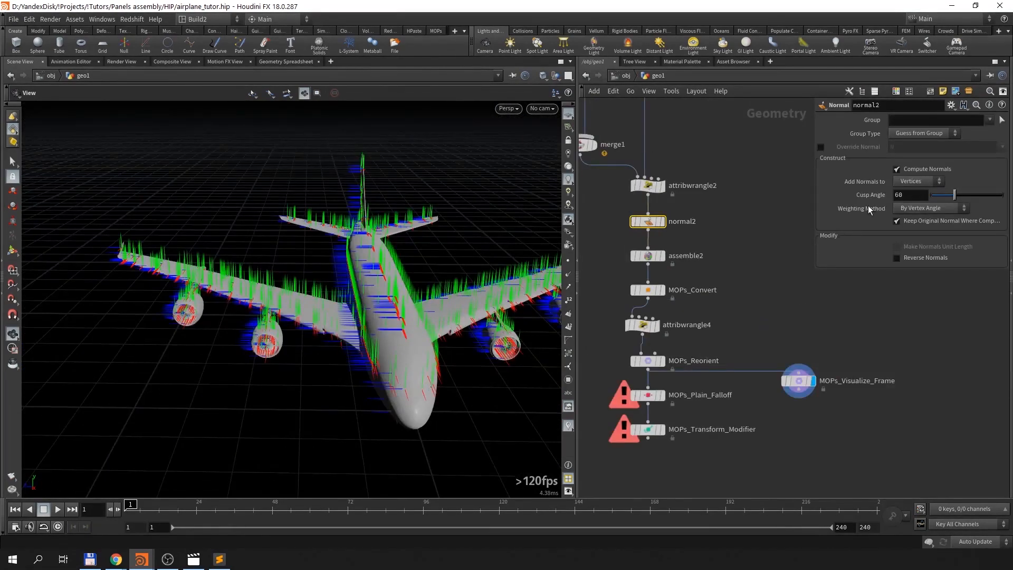
Step: Change normal2 to add normals to Points and check the panel axes on the airplane
click(918, 180)
click(906, 192)
drag(401, 312, 310, 305)
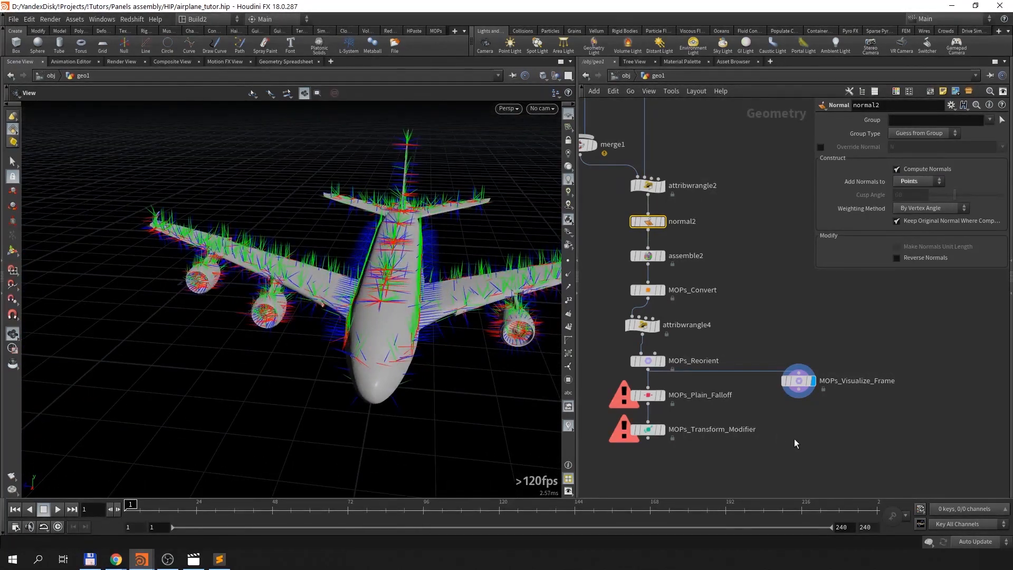
Step: Display the MOPs_Transform_Modifier node and inspect the offset panels around the airplane
middle_drag(797, 433, 812, 413)
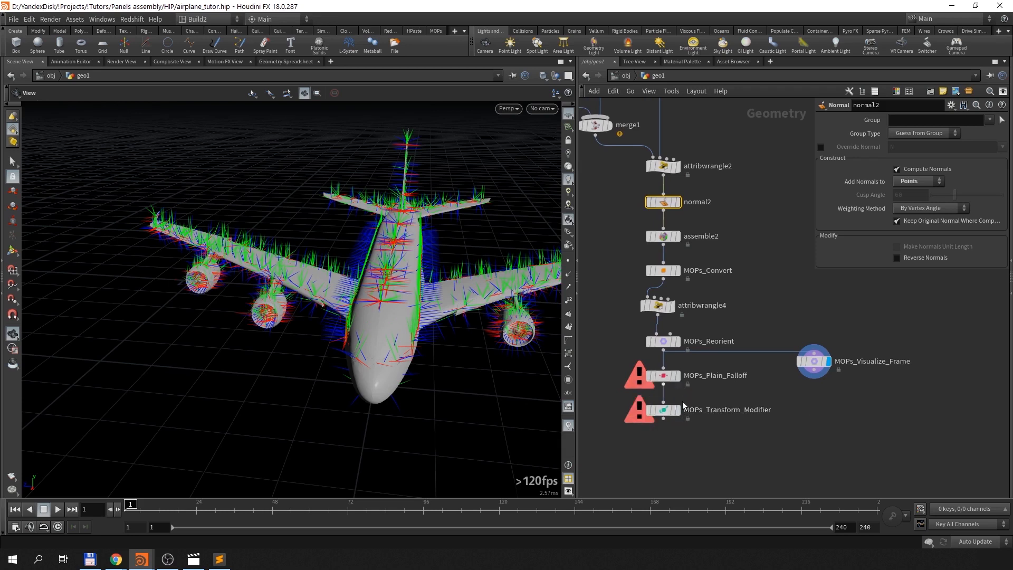
click(681, 410)
click(663, 411)
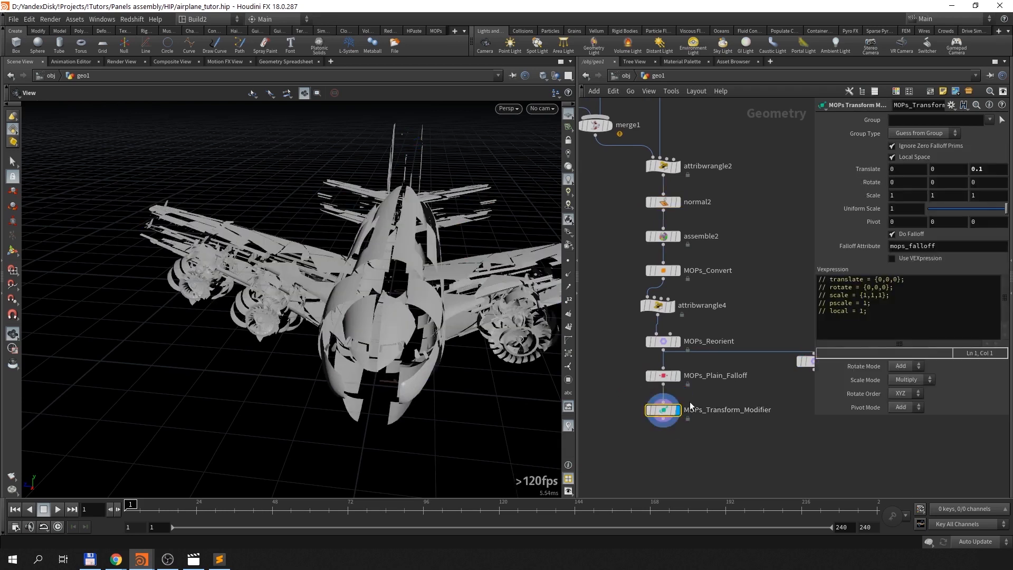
drag(385, 380, 507, 332)
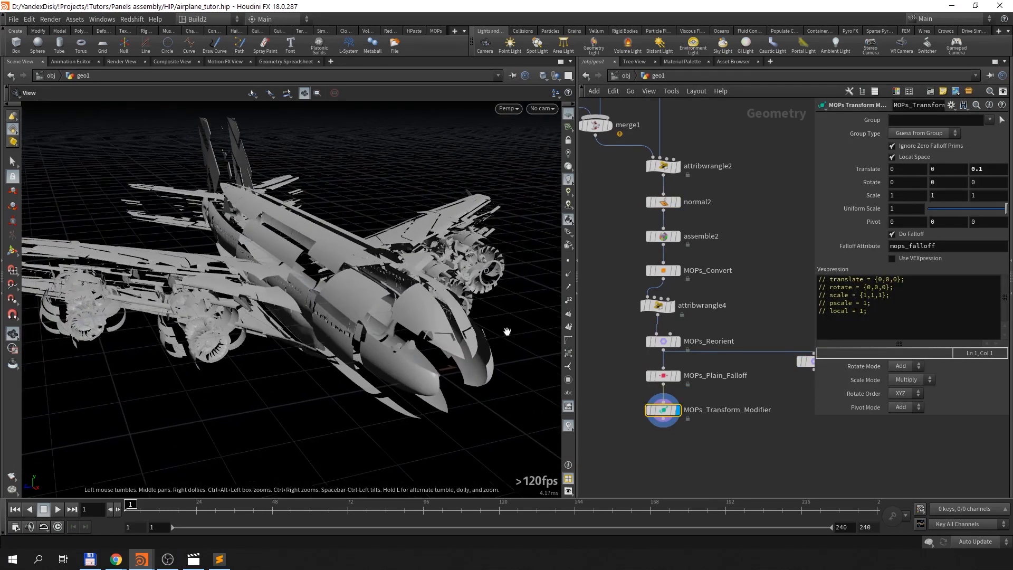
Step: Set the Falloff Value of MOPs_Plain_Falloff to 0 and inspect the assembled airplane surface
click(666, 376)
drag(1000, 209, 803, 217)
drag(407, 296, 429, 287)
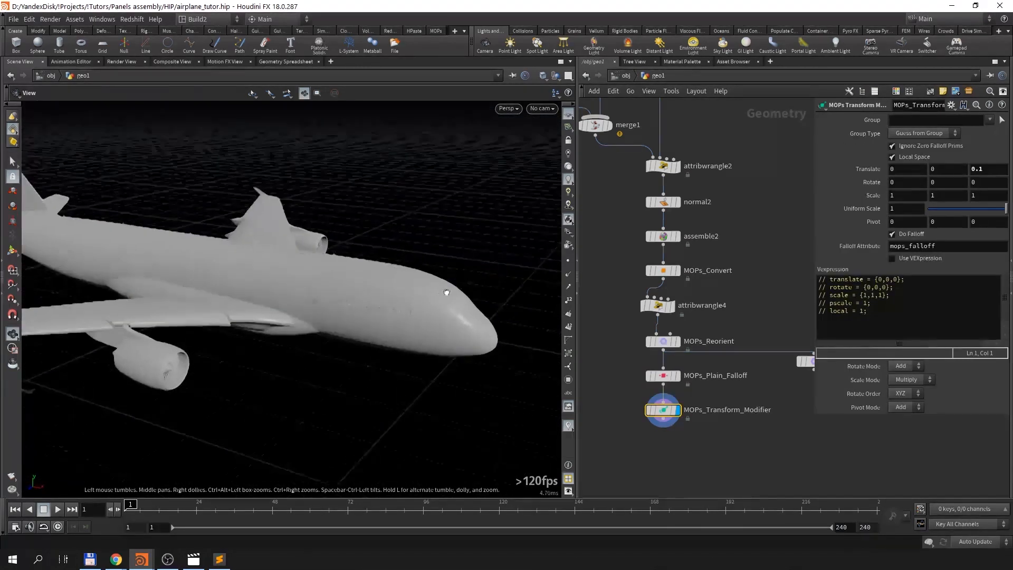
drag(446, 292, 422, 291)
Step: Set the Weighting Method of normal2 to By Face Area and check the airplane surface
click(664, 201)
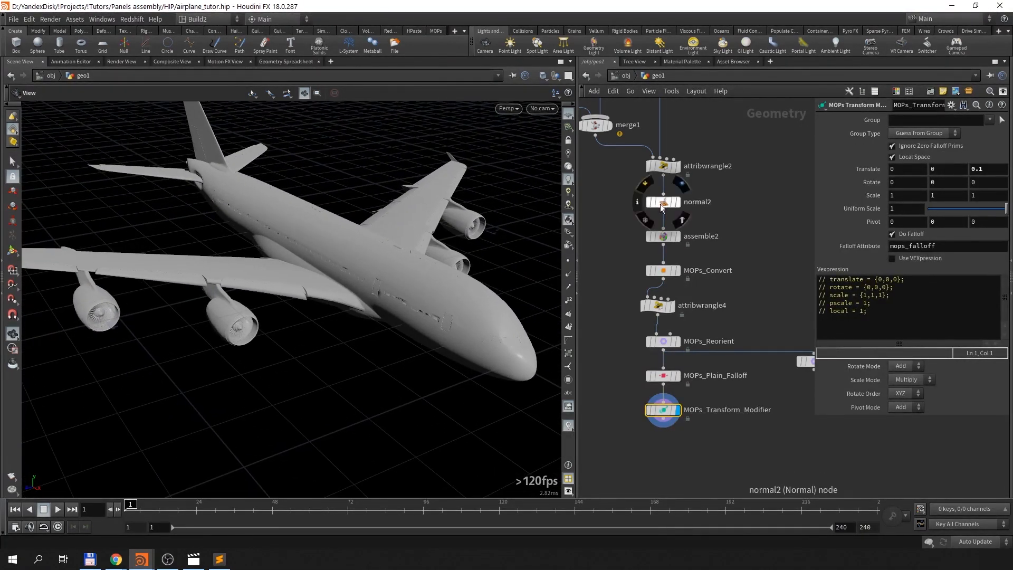
click(945, 208)
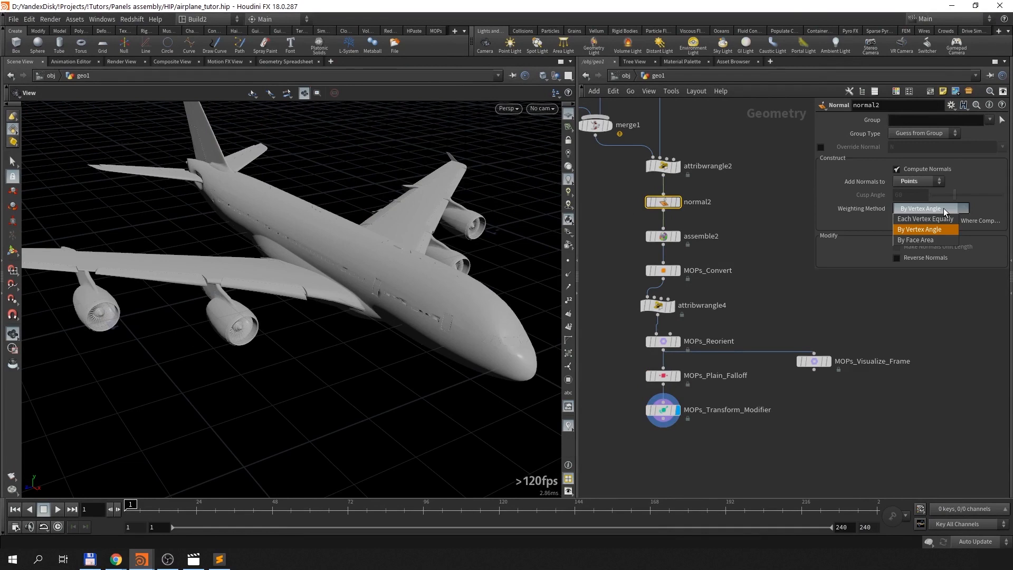
click(926, 240)
mouse_move(463, 317)
mouse_down()
mouse_move(477, 290)
mouse_move(464, 317)
mouse_up()
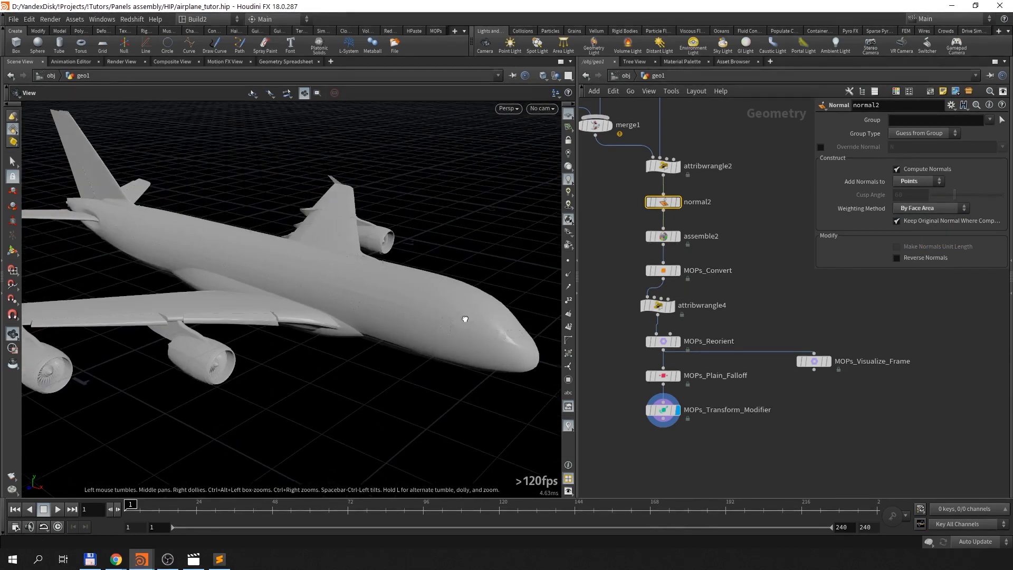
Step: Set the Falloff Value of MOPs_Plain_Falloff to 1 and keyframe it at frame 1
middle_drag(787, 427, 802, 346)
click(679, 293)
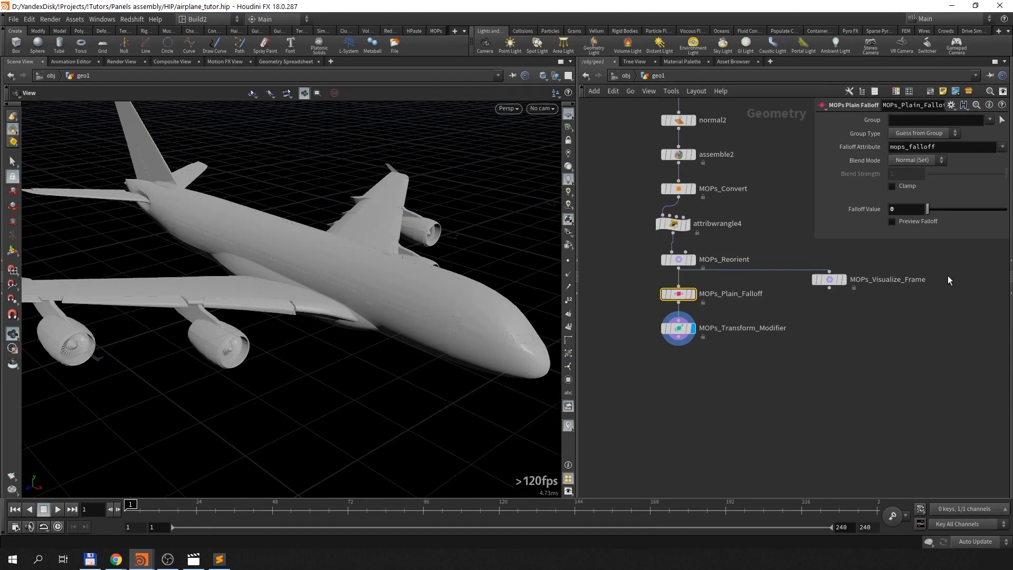
drag(927, 209, 1006, 209)
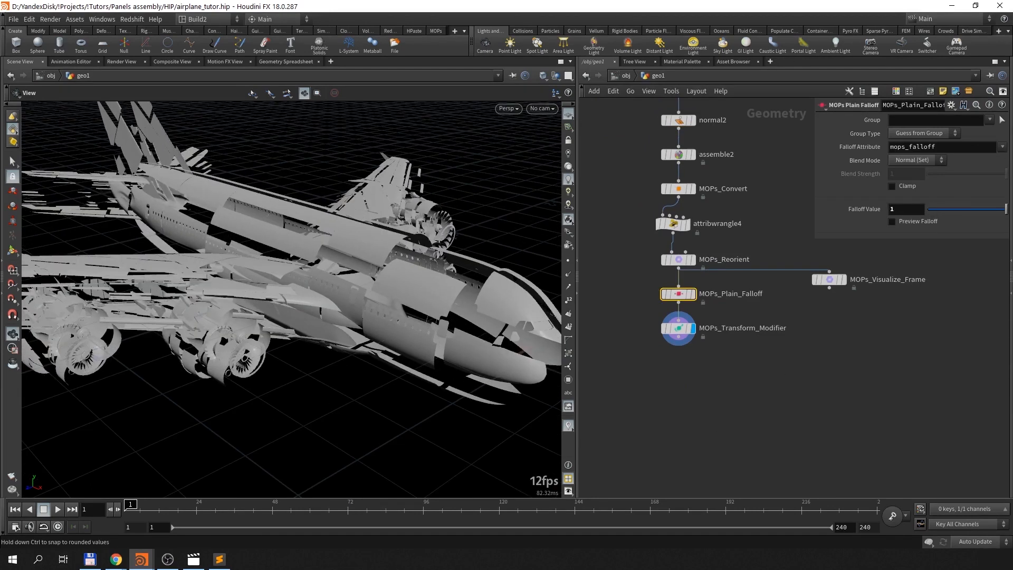
drag(324, 398, 323, 380)
drag(344, 377, 301, 364)
alt+click(864, 208)
Step: Keyframe the Falloff Value at 0 on frame 48 and play the assembly animation from the start
drag(214, 516, 269, 512)
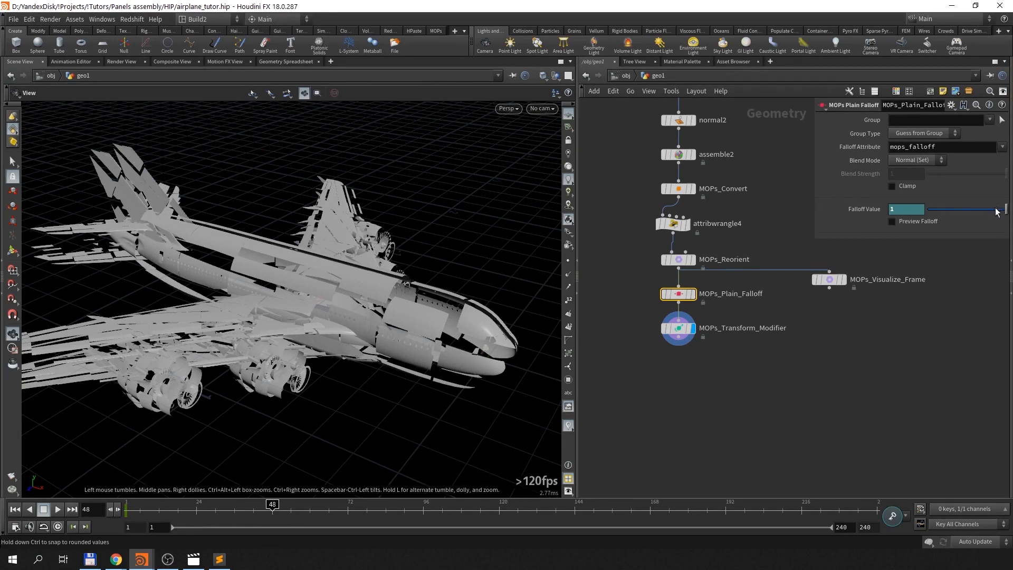
drag(1001, 209, 846, 213)
alt+click(869, 213)
click(16, 509)
click(58, 510)
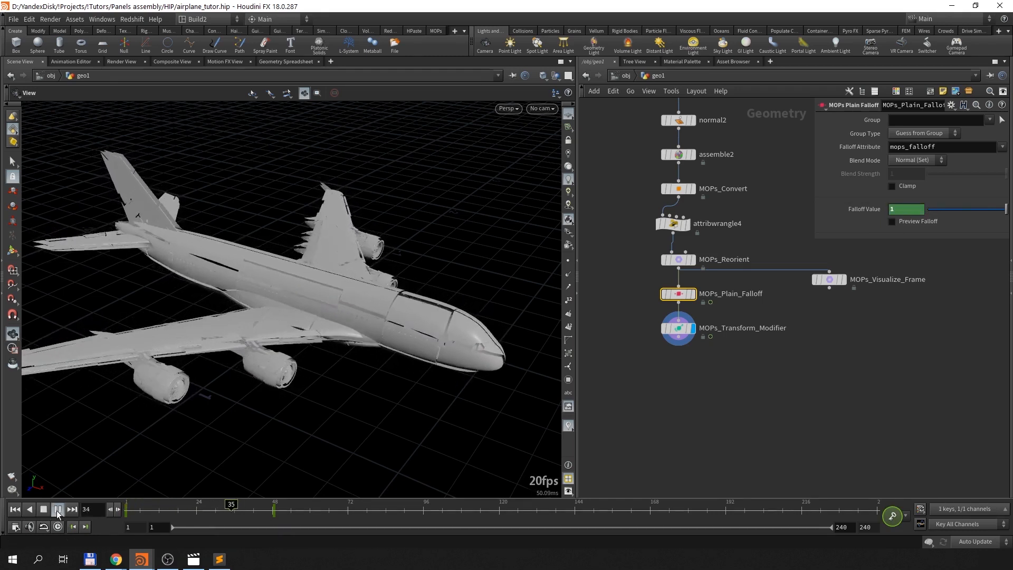
click(42, 509)
Step: Set the Uniform Scale of MOPs_Transform_Modifier to 0 and preview the panel assembly animation
click(759, 315)
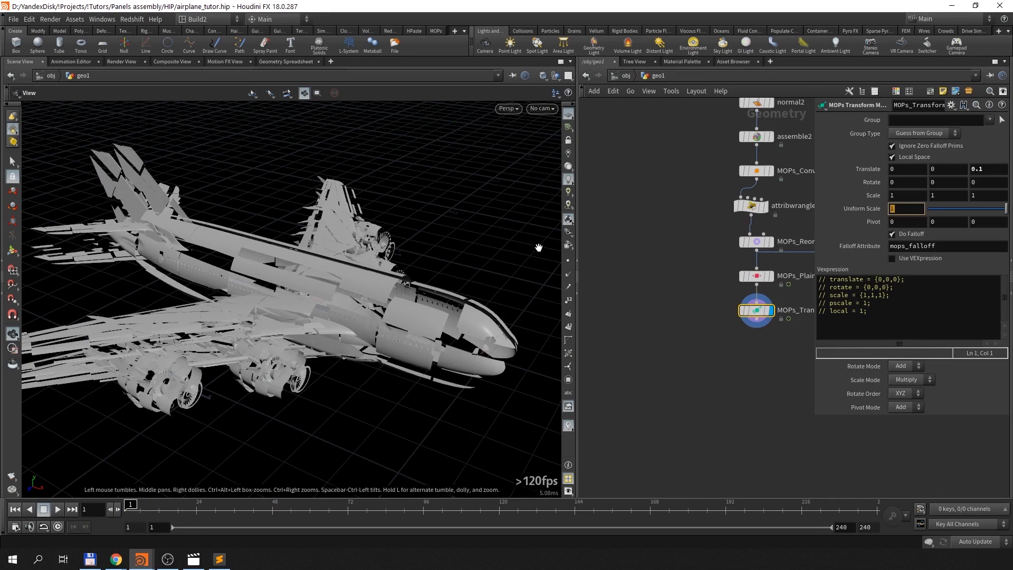
text(0)
key(Return)
click(58, 513)
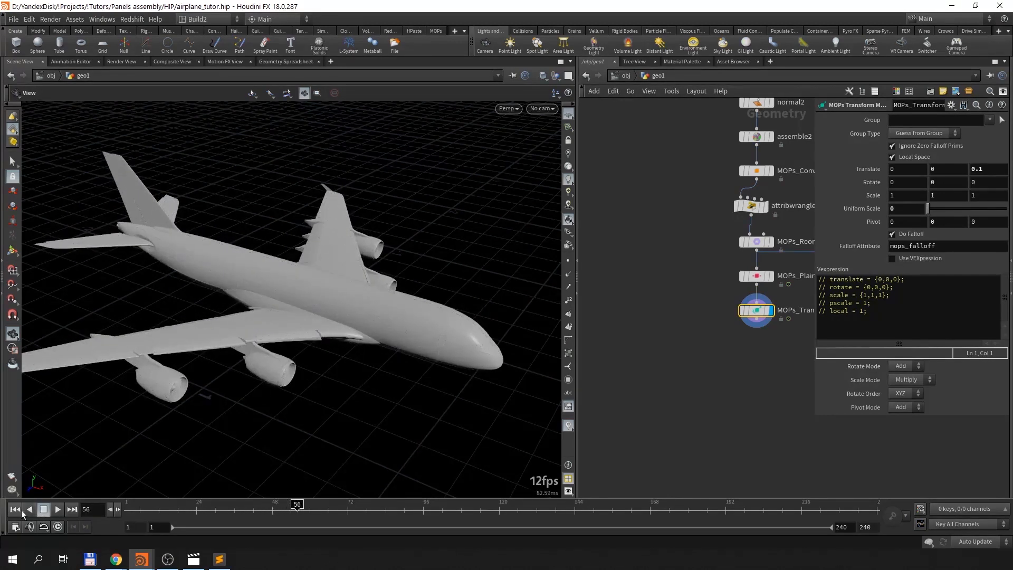
click(21, 509)
click(44, 510)
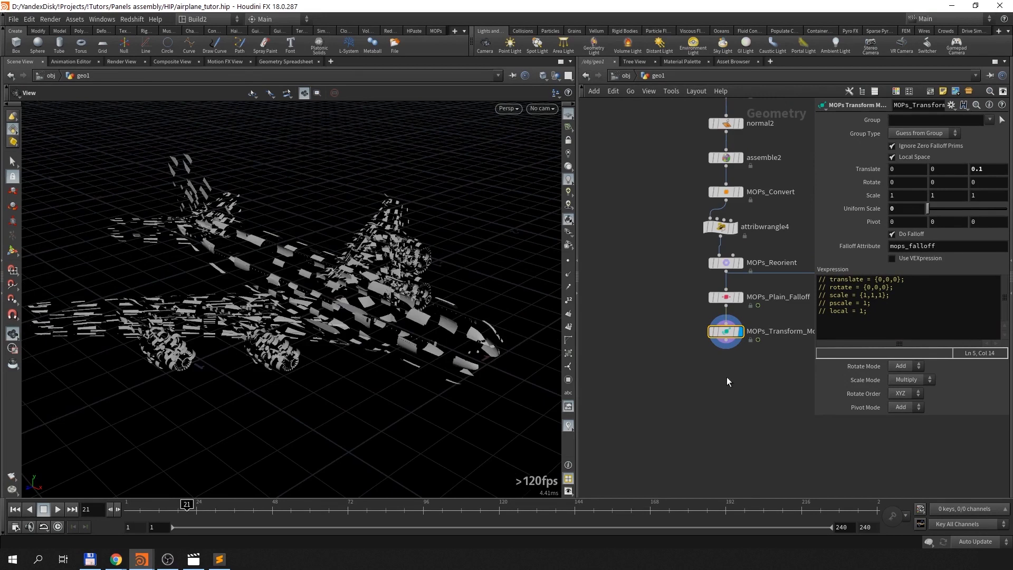
drag(133, 507, 170, 504)
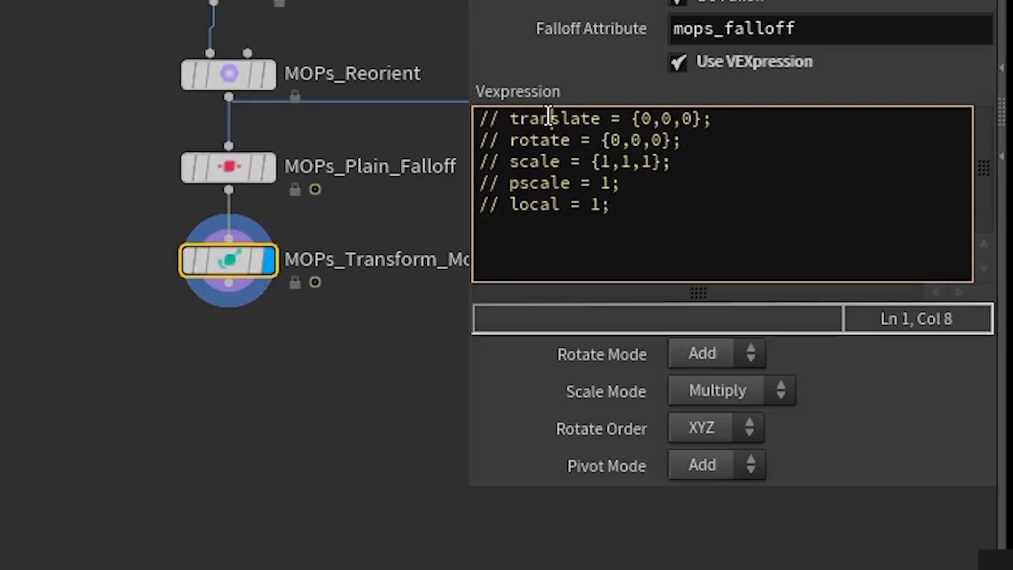
double_click(844, 278)
click(840, 324)
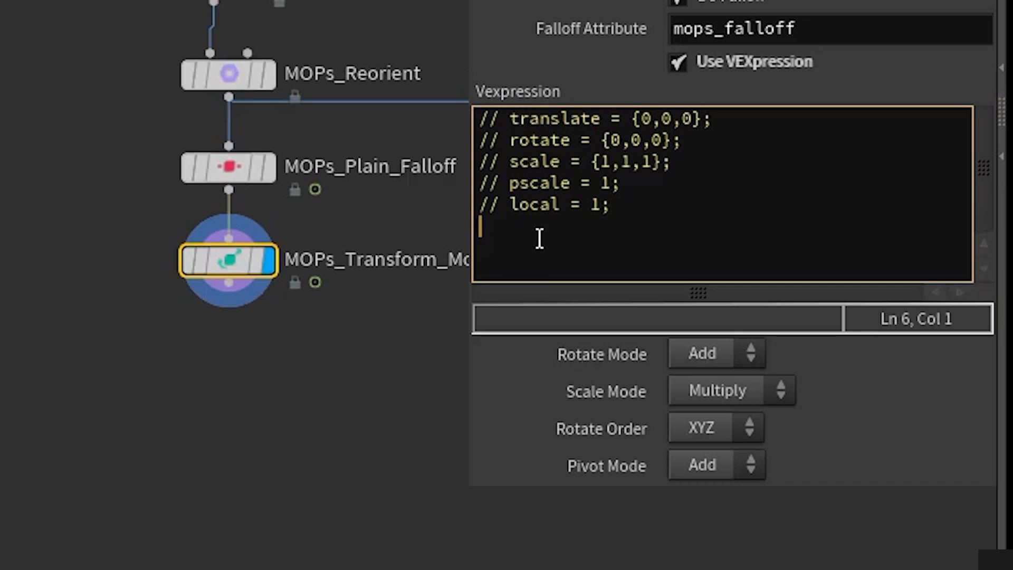
text(trans)
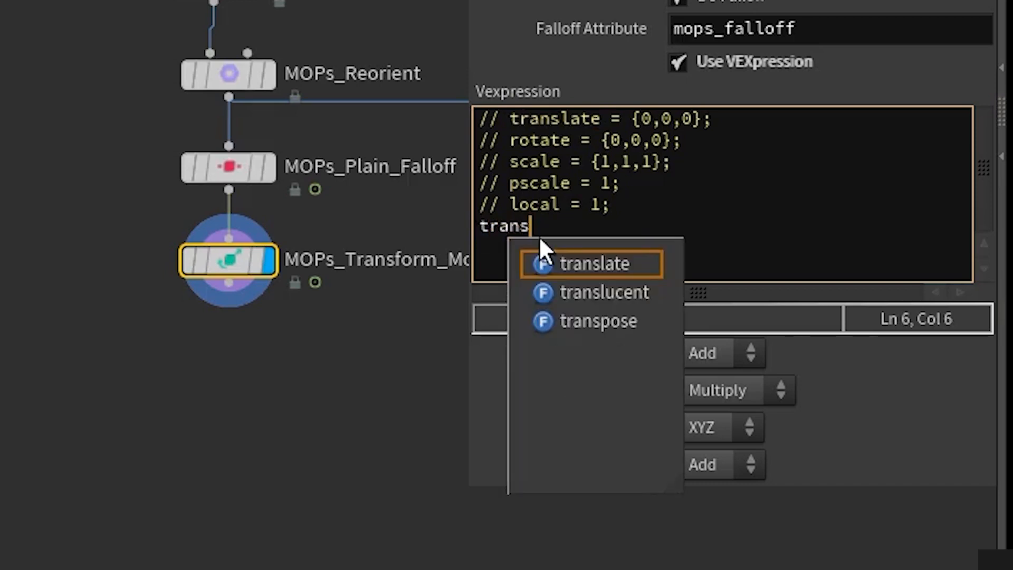
text(late *)
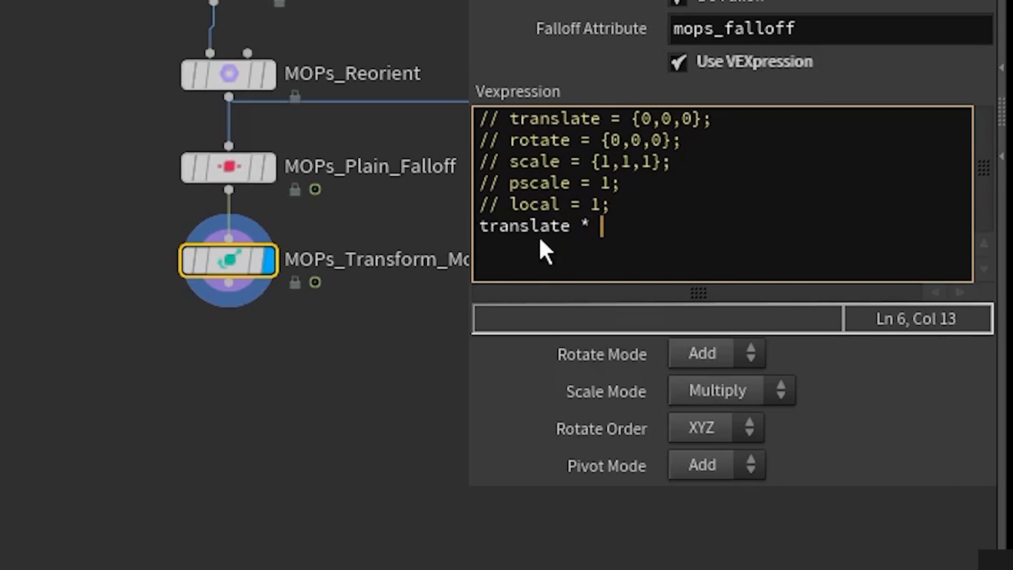
key(BackSpace)
text(=)
key(BackSpace)
text(= ra)
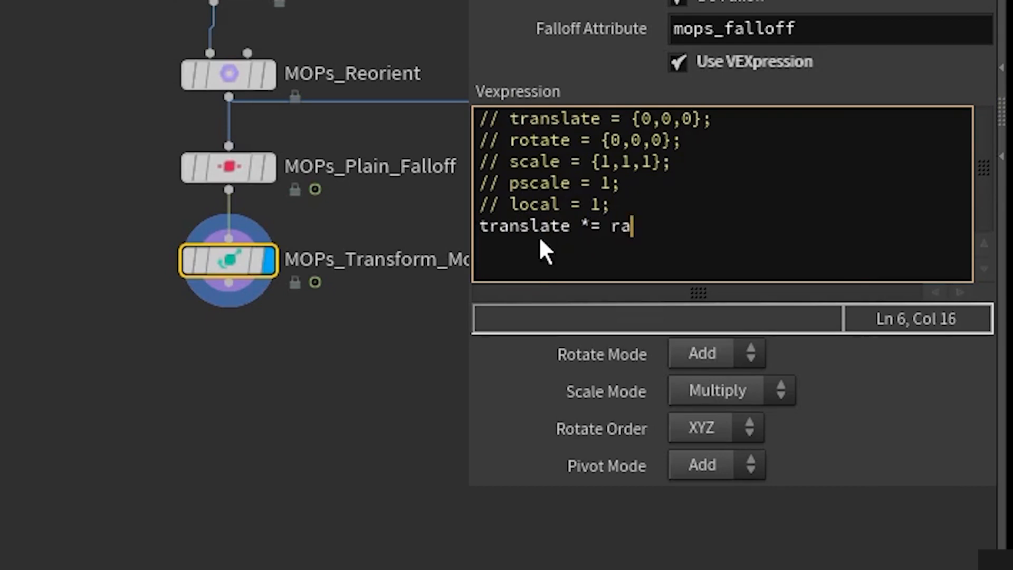
text(nd())
key(Left)
text(@ptnum)
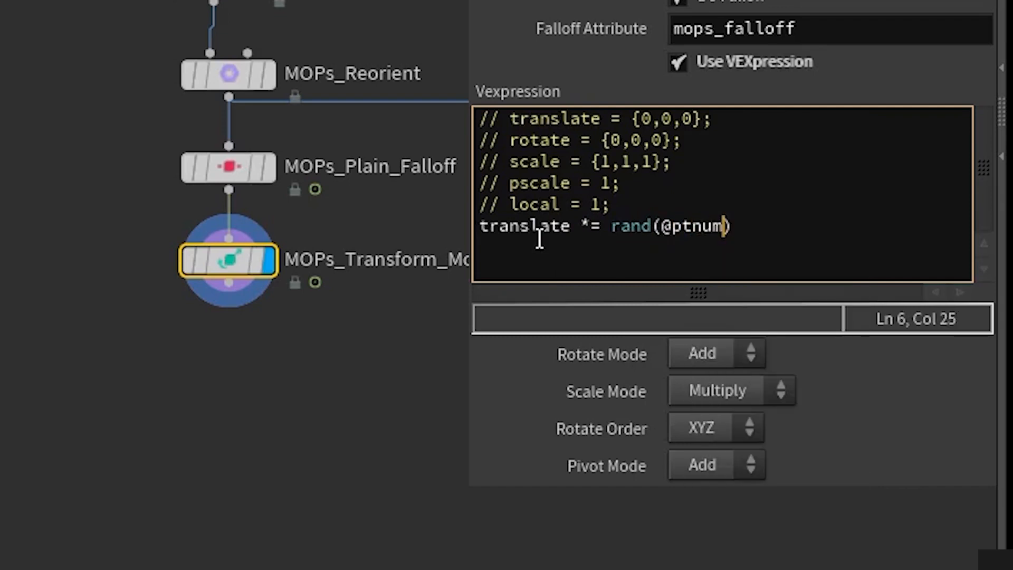
text(+4561)
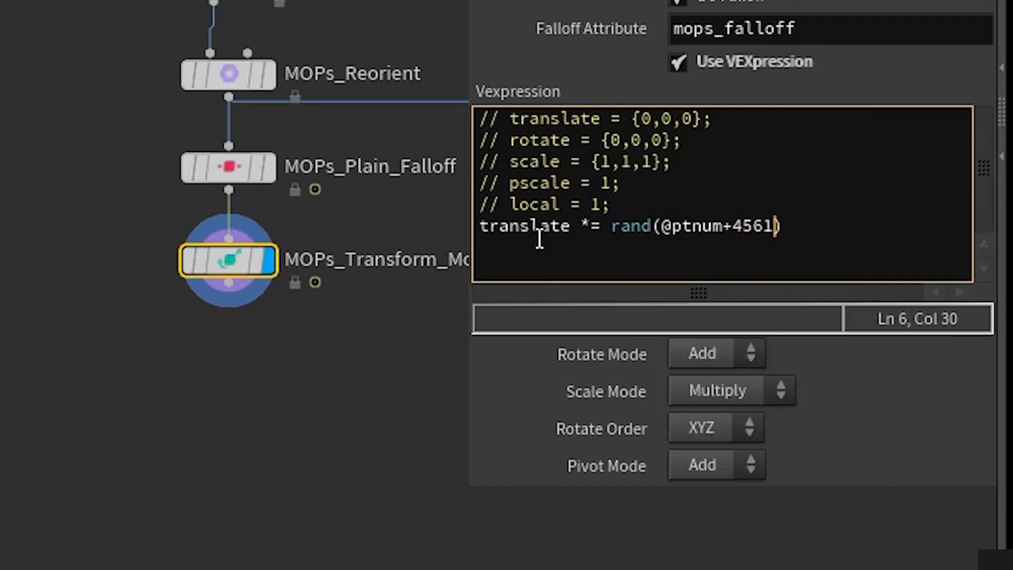
key(Right)
key(Left)
key(Right)
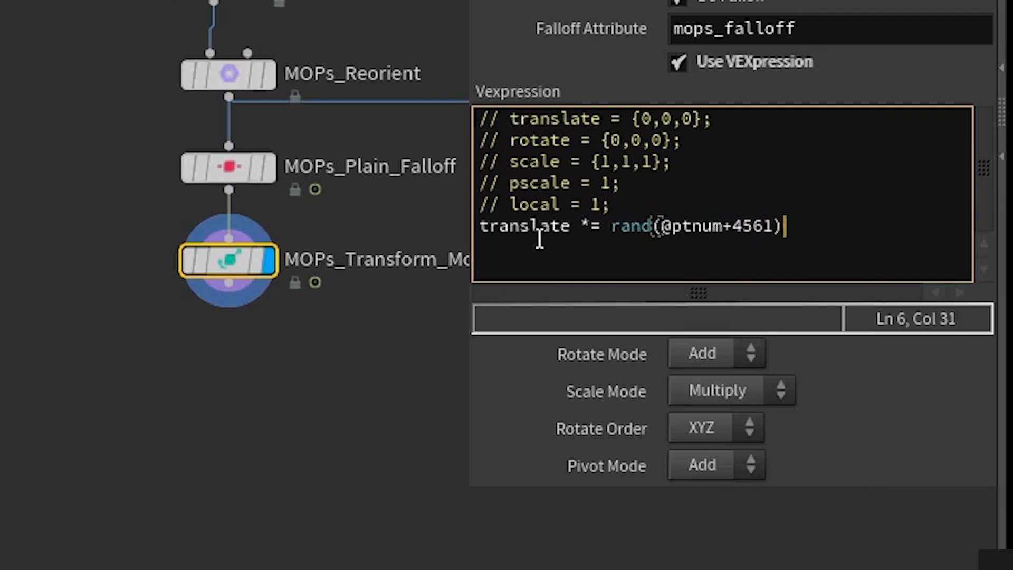
text(;fit01()
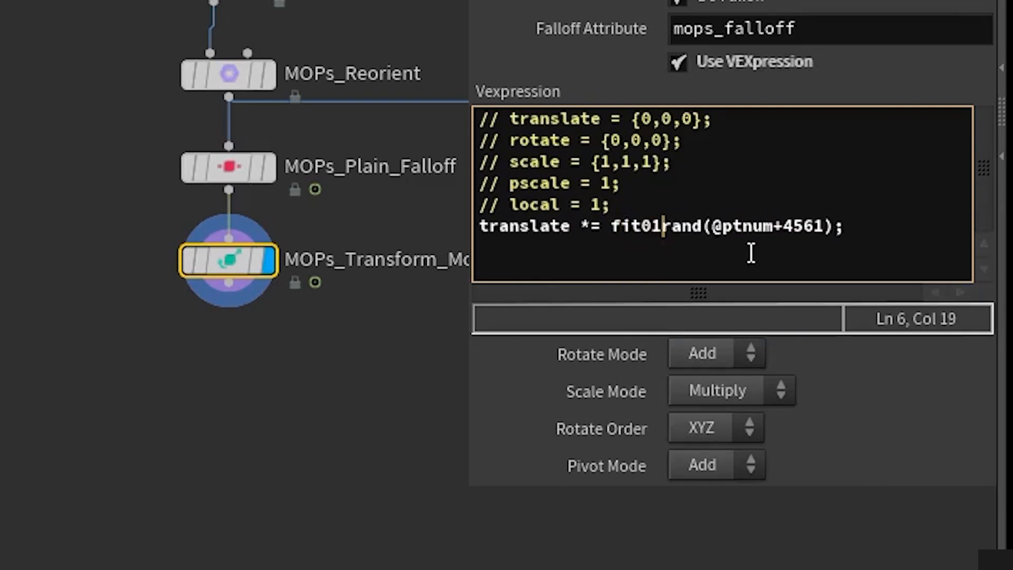
key(End)
key(Left)
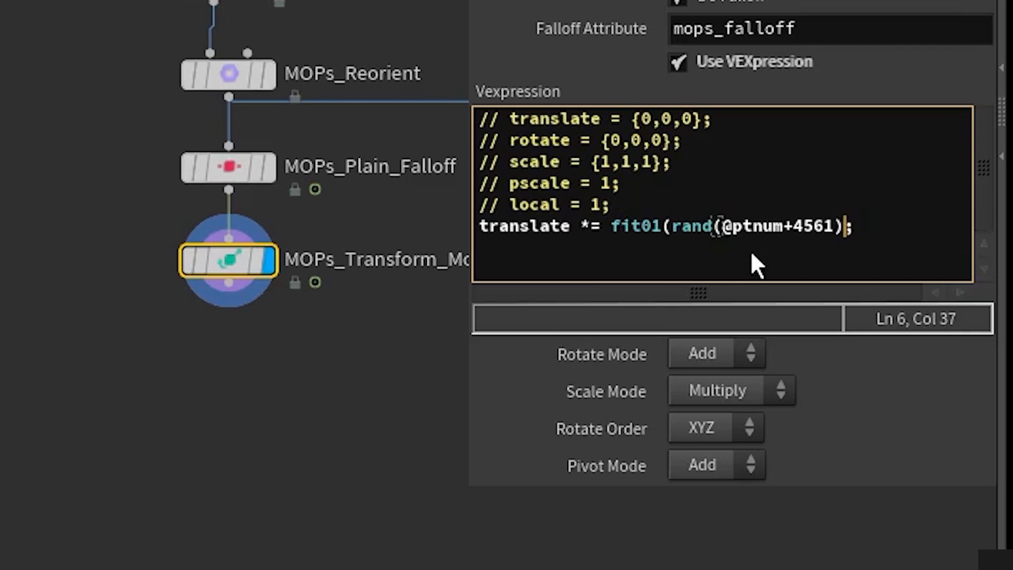
text())
key(Left)
text(, 1, 8)
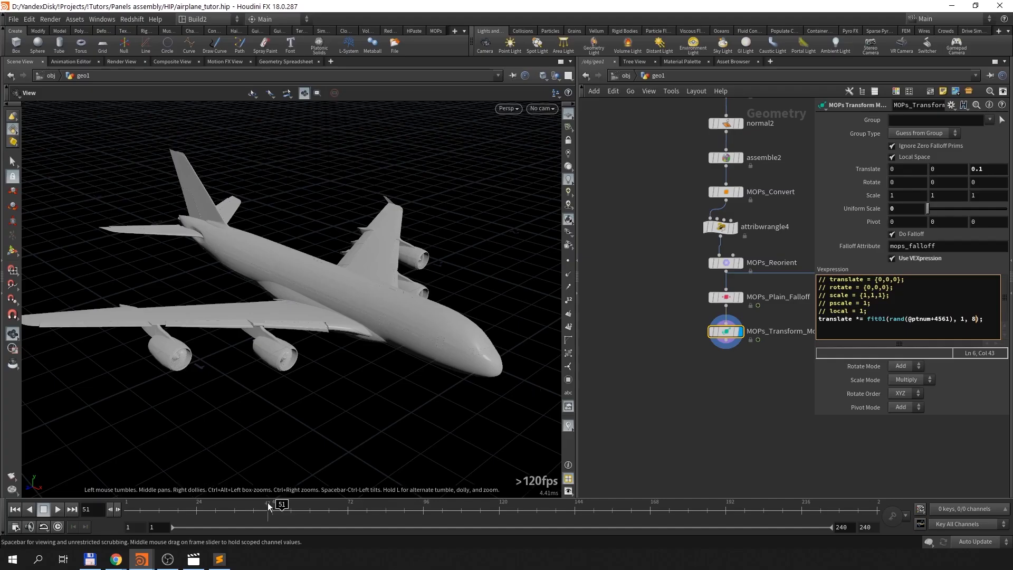
Step: Play the panel assembly from the first frames and scrub the timeline to review the randomized offsets
drag(272, 507, 124, 506)
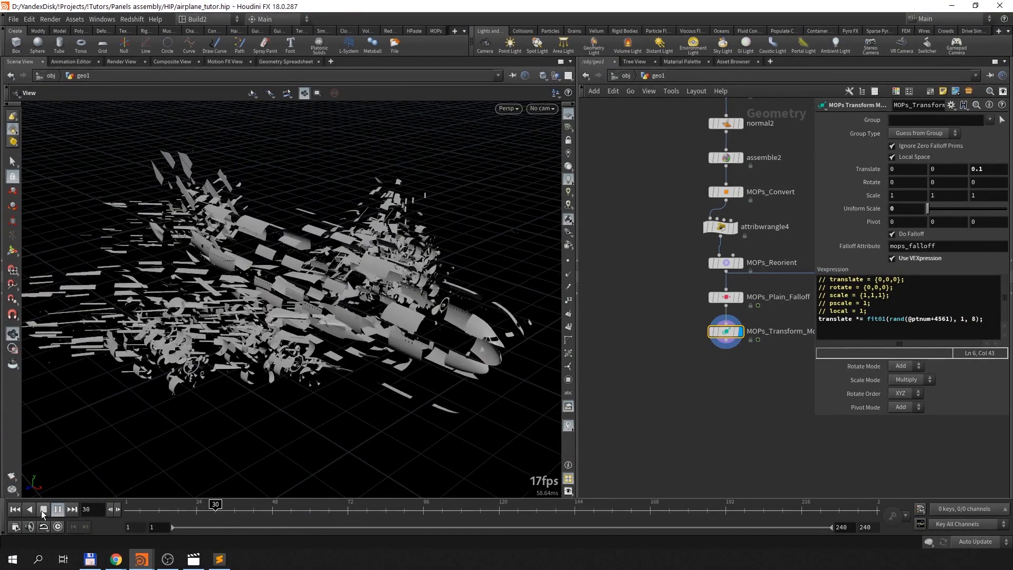
click(43, 510)
drag(239, 505, 148, 508)
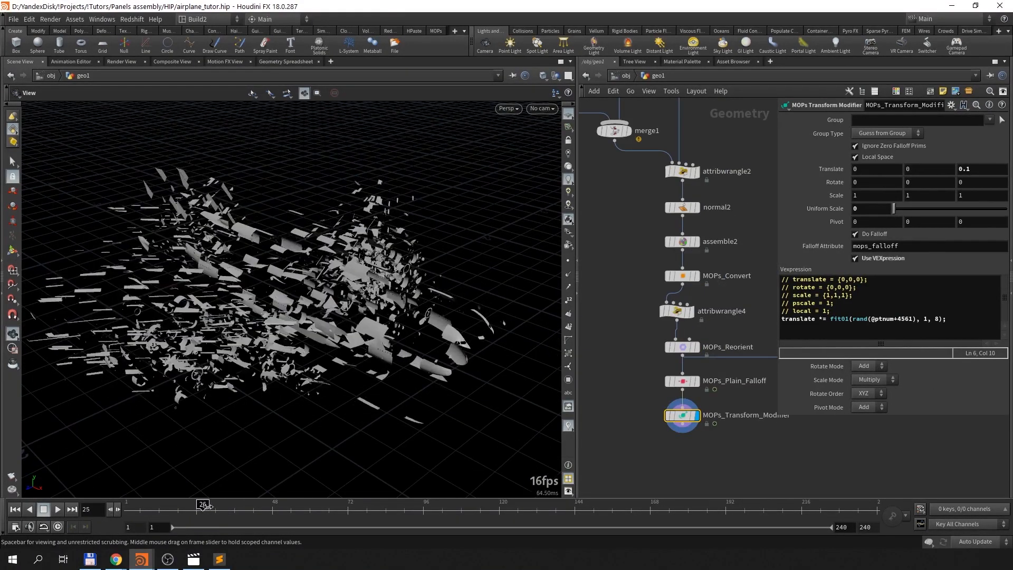
Step: Check the attributes on normal2 and add area after N in the Transfer Attributes of assemble2
middle_click(676, 207)
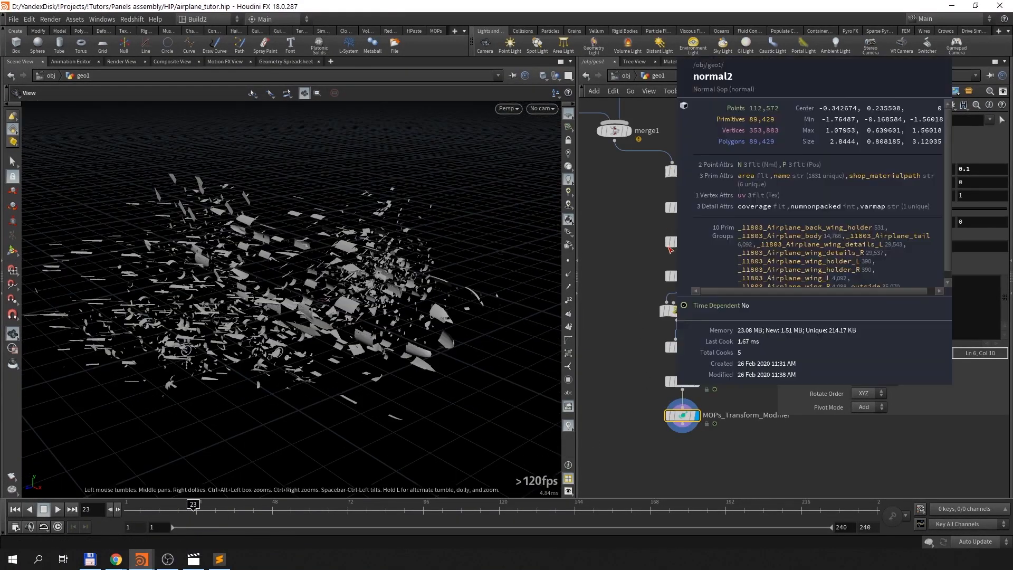
middle_drag(641, 244, 669, 423)
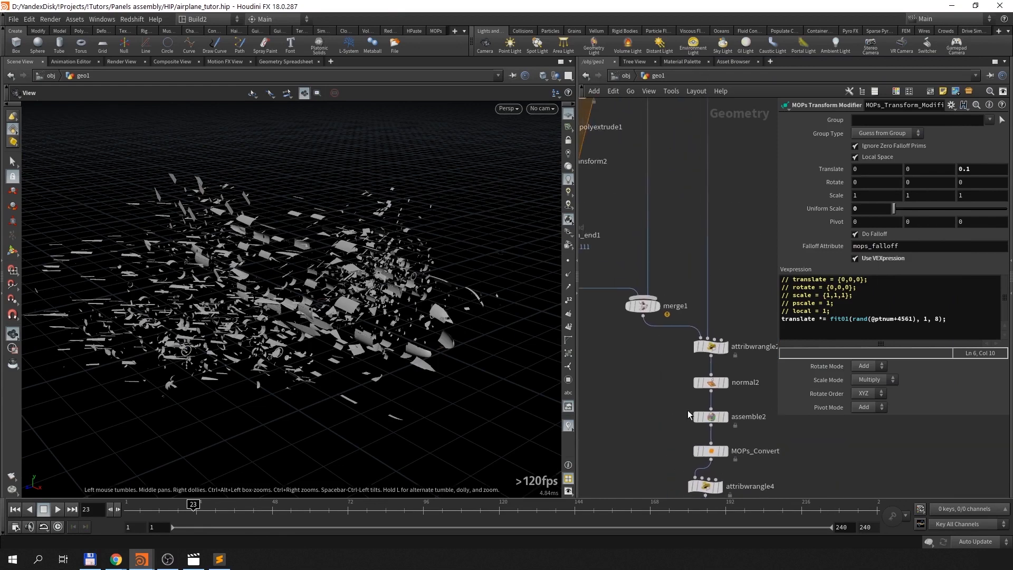
middle_click(712, 380)
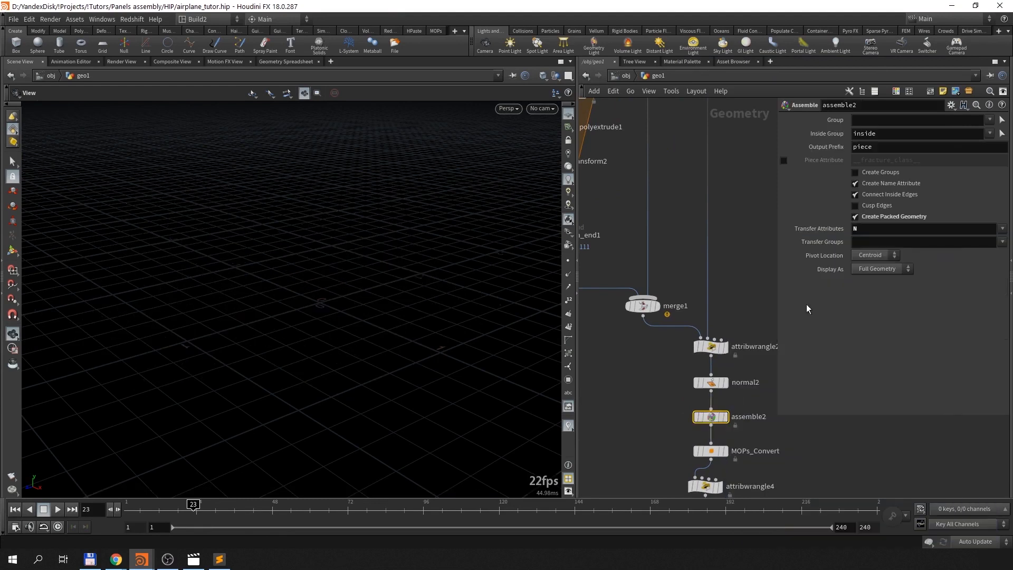
middle_drag(760, 442, 728, 343)
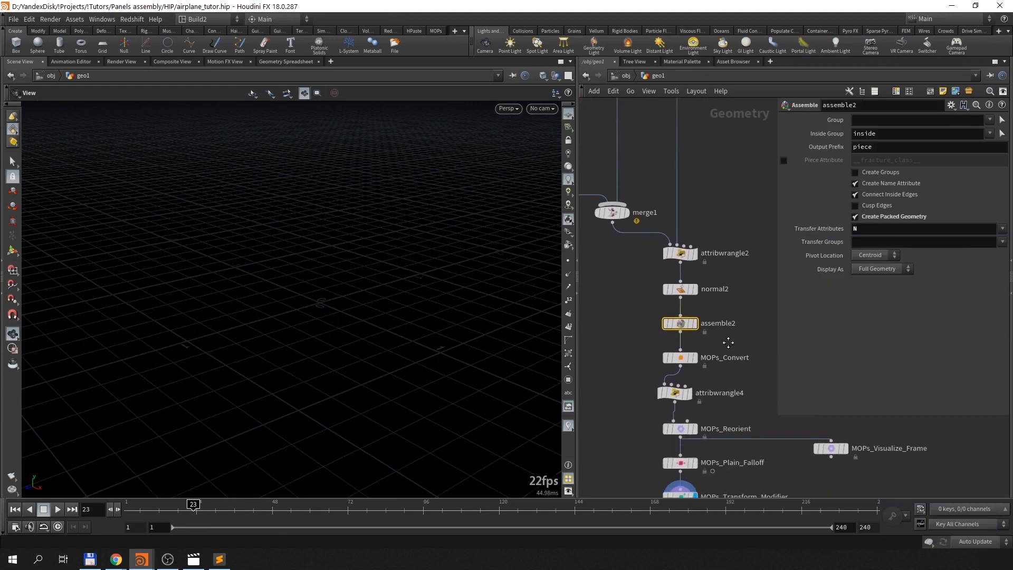
click(881, 233)
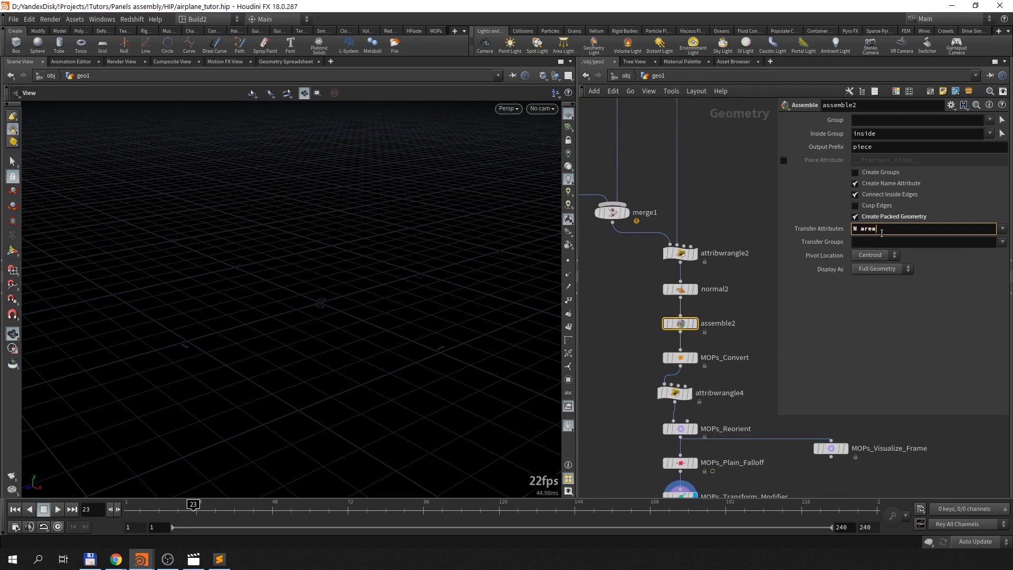
key(Return)
click(873, 229)
Step: Display assemble2 and examine its primitive area values in the Geometry Spreadsheet
click(734, 315)
click(287, 64)
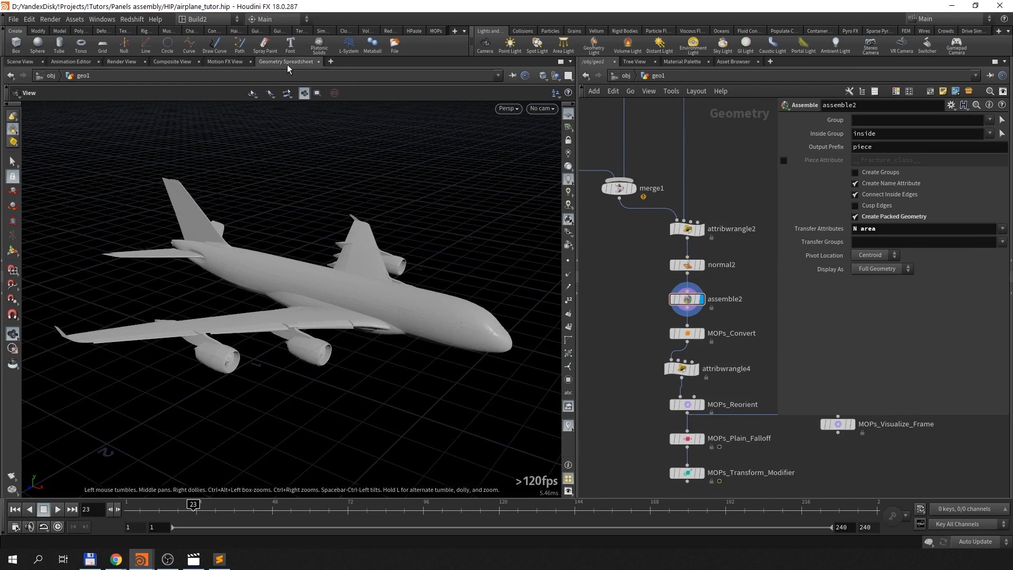
click(104, 93)
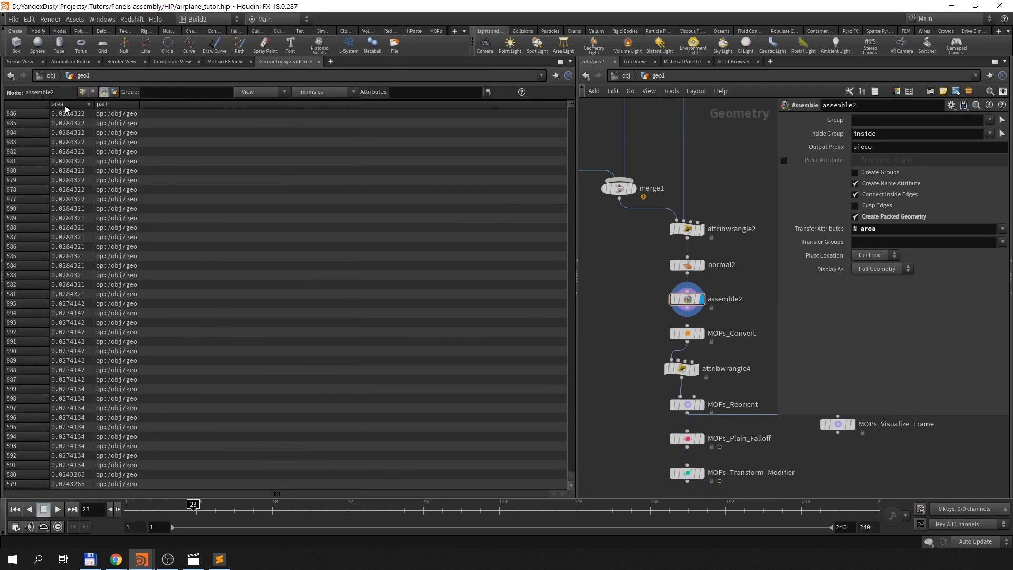
click(20, 62)
Step: Set the display back to MOPs_Transform_Modifier and select that node
middle_drag(737, 423, 728, 276)
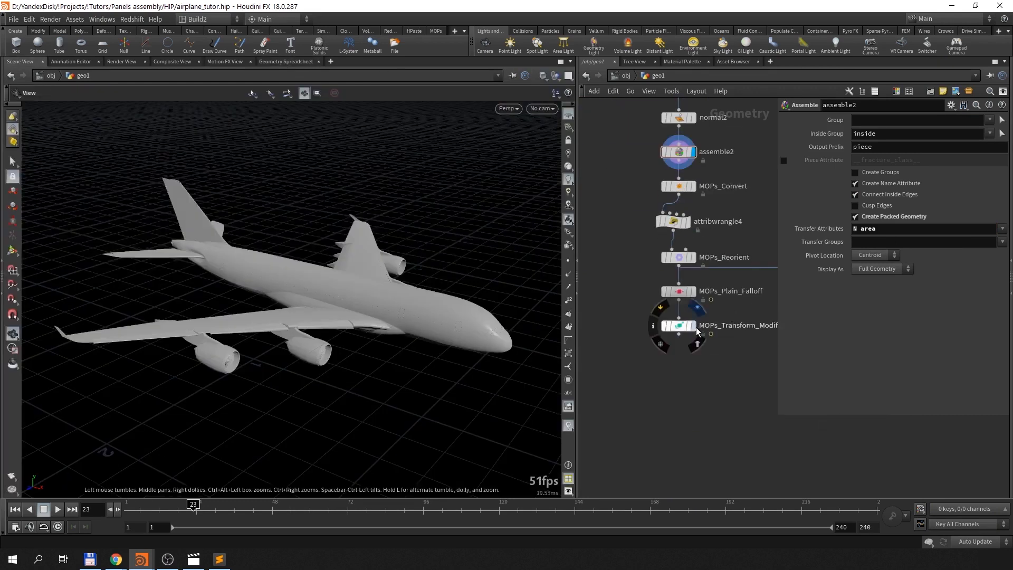
click(693, 327)
click(680, 328)
middle_drag(723, 370, 686, 378)
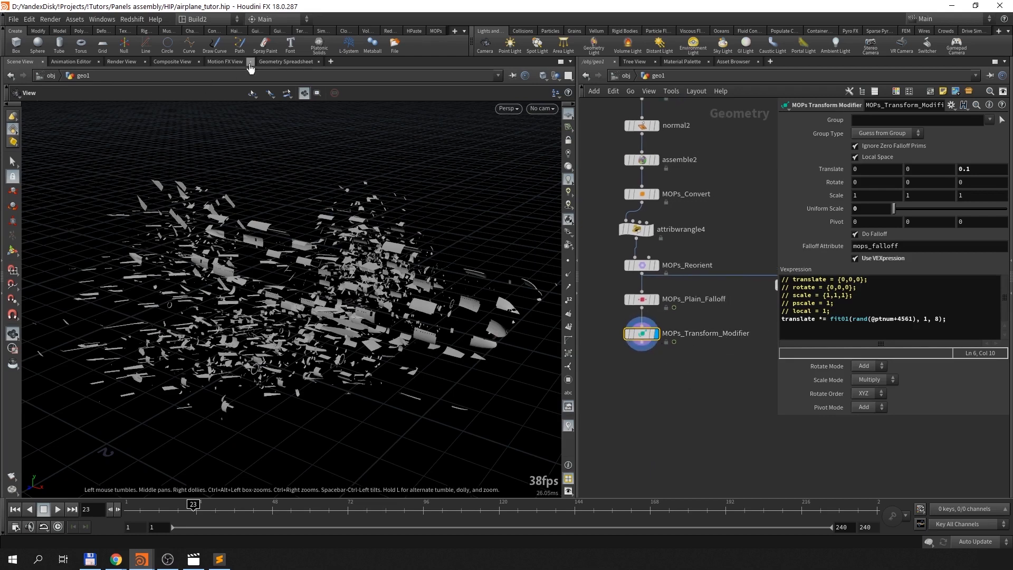
Step: Insert an Attribute Promote node between assemble2 and MOPs_Convert
middle_drag(688, 280, 736, 387)
middle_drag(751, 258, 691, 269)
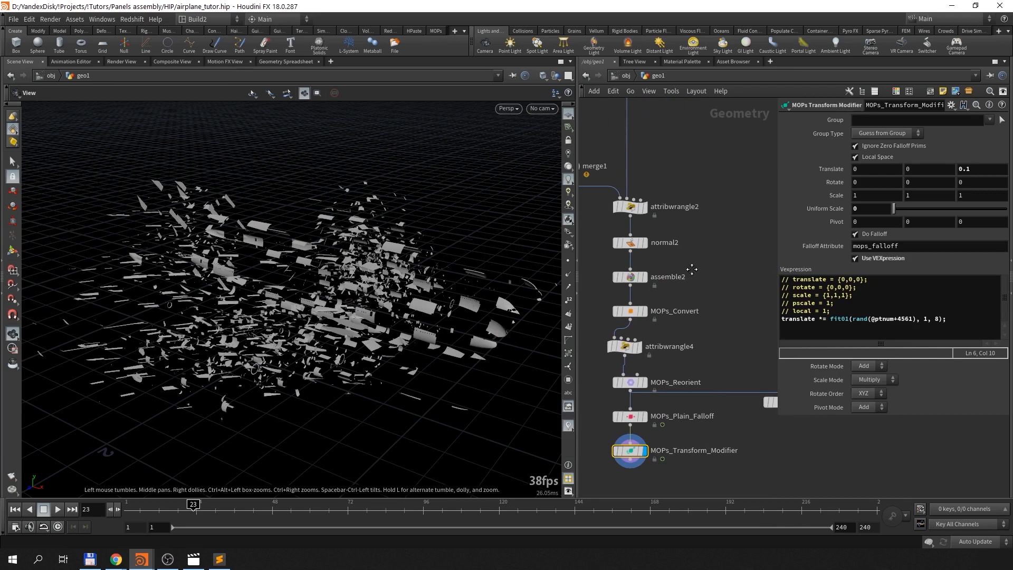
key(Tab)
text(attp)
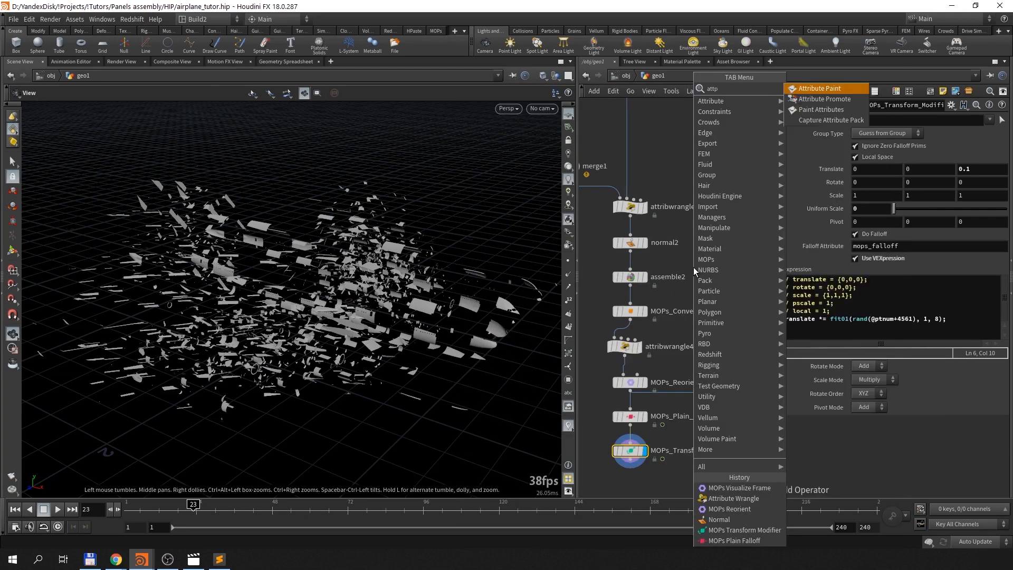
key(Return)
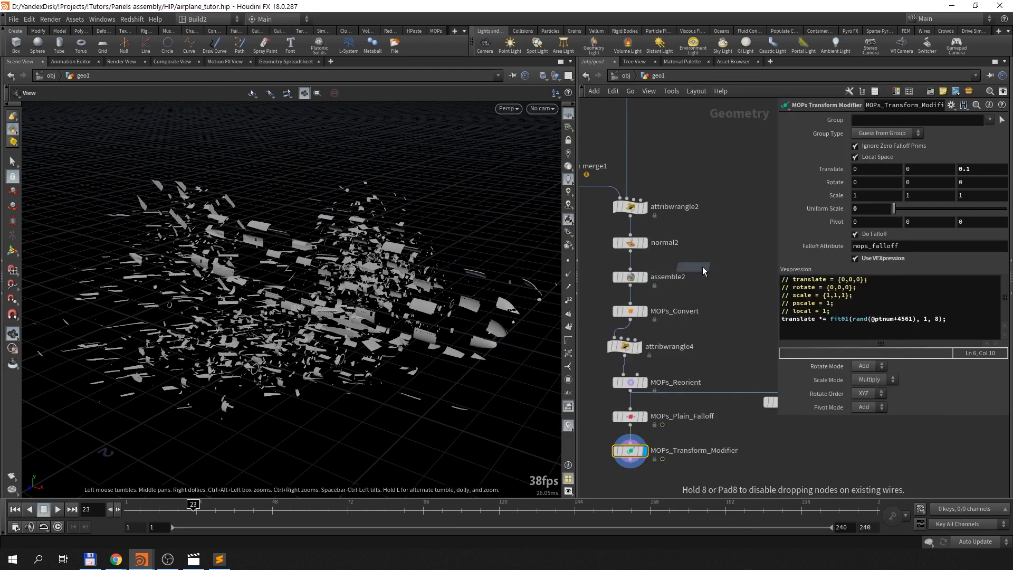
click(628, 295)
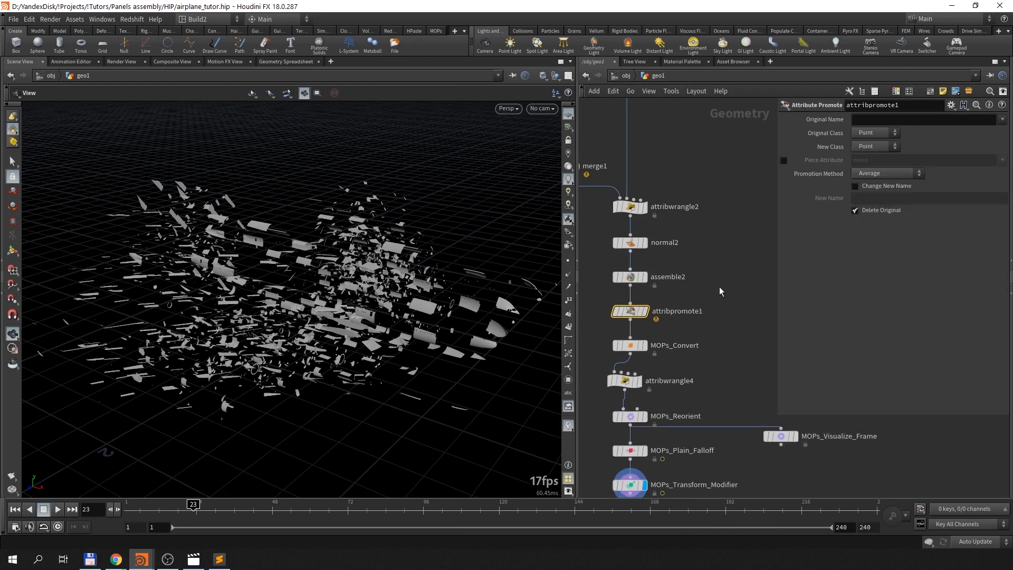
Step: Configure the Attribute Promote node to promote area from Primitive to Point class
click(876, 132)
click(873, 154)
click(876, 146)
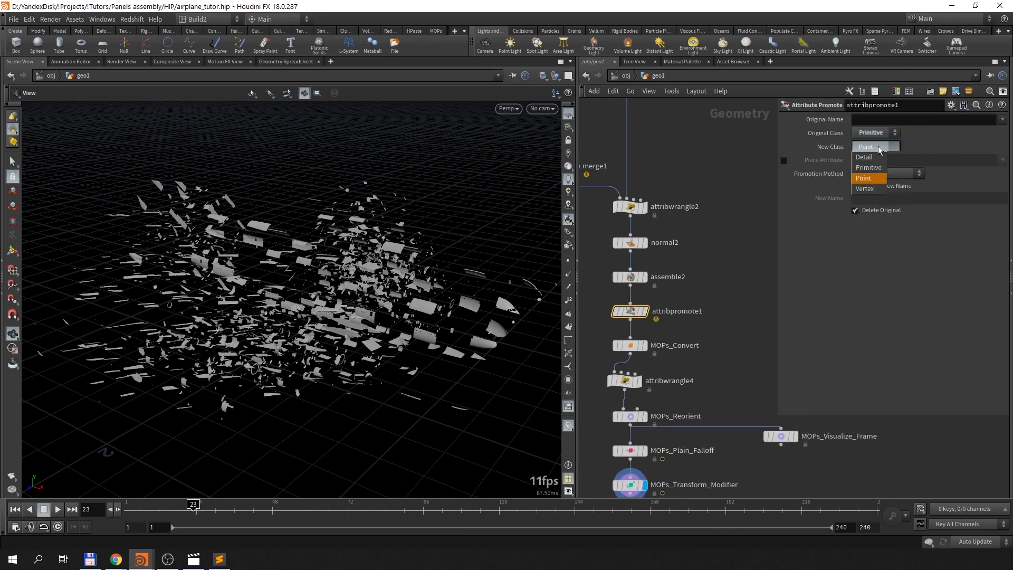
click(915, 146)
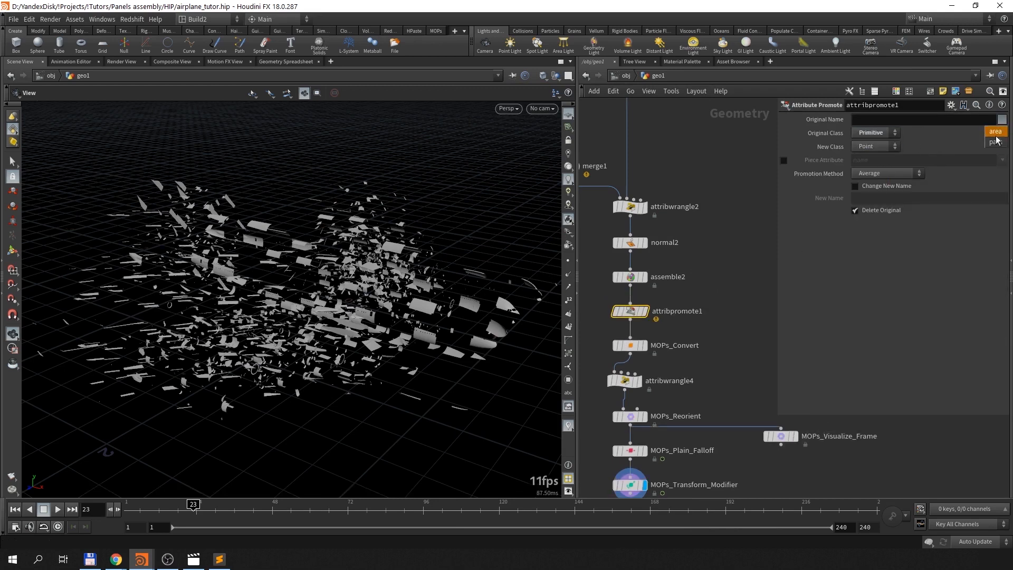
middle_drag(667, 391, 671, 287)
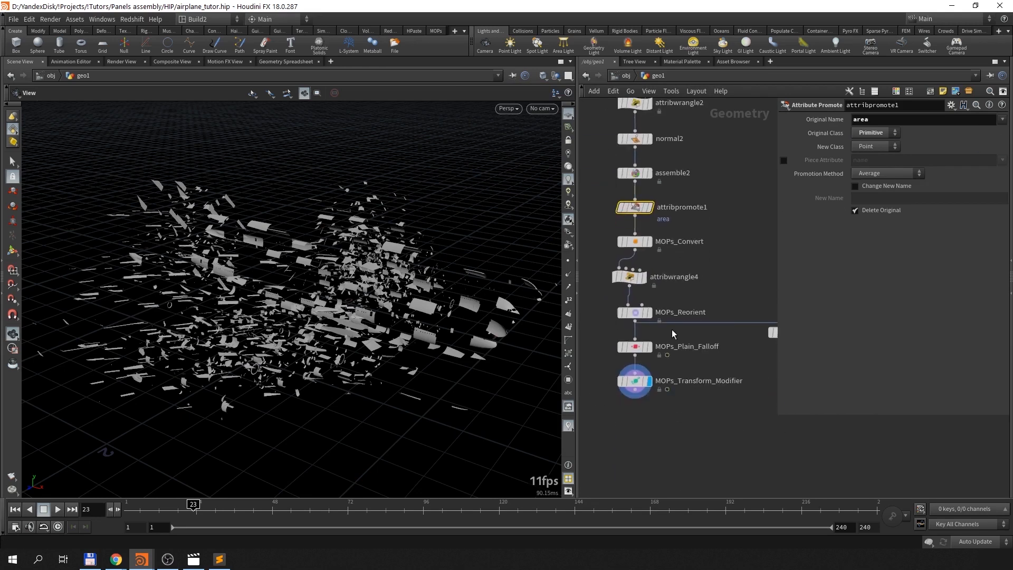
Step: Add a line above the translate line in the MOPs_Transform_Modifier VEXpression: float mult_area = fit();
click(634, 380)
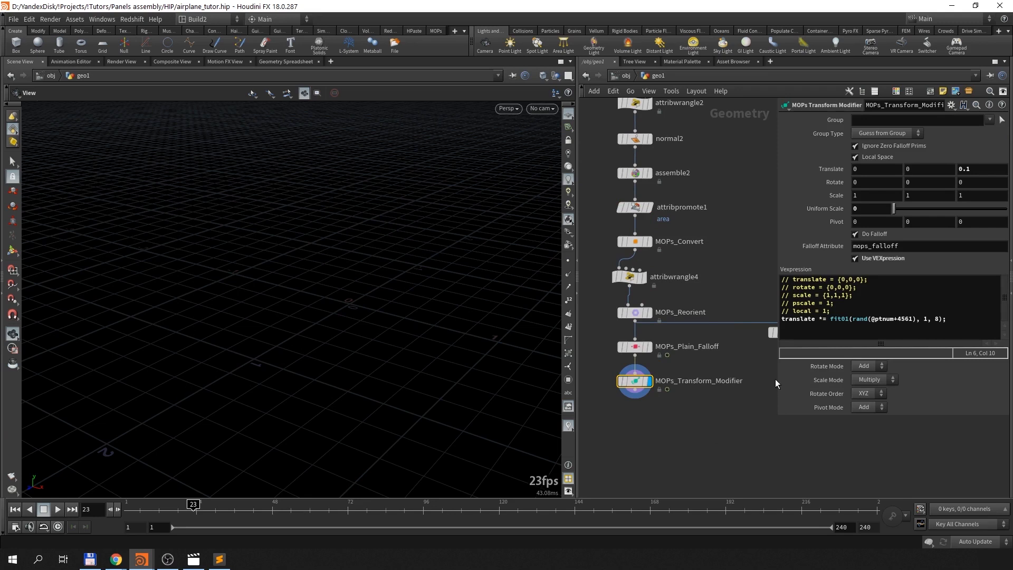
click(943, 320)
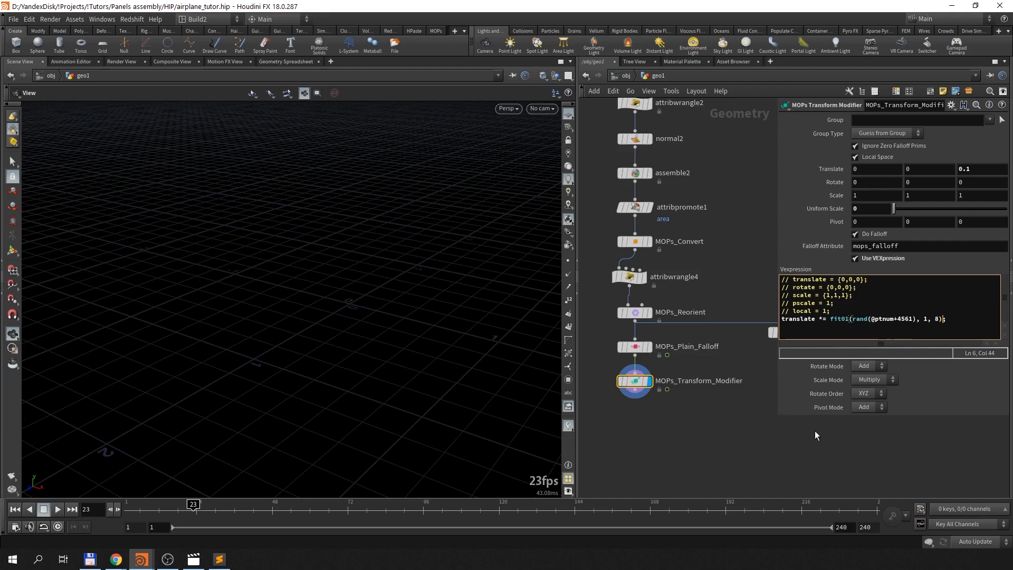
click(849, 312)
key(Return)
text(float )
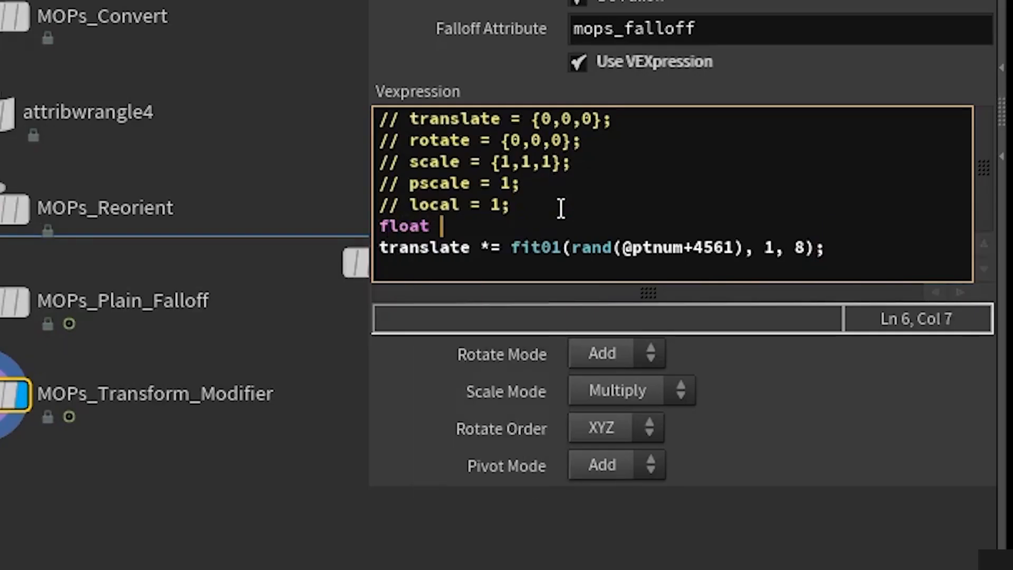
text(mult_)
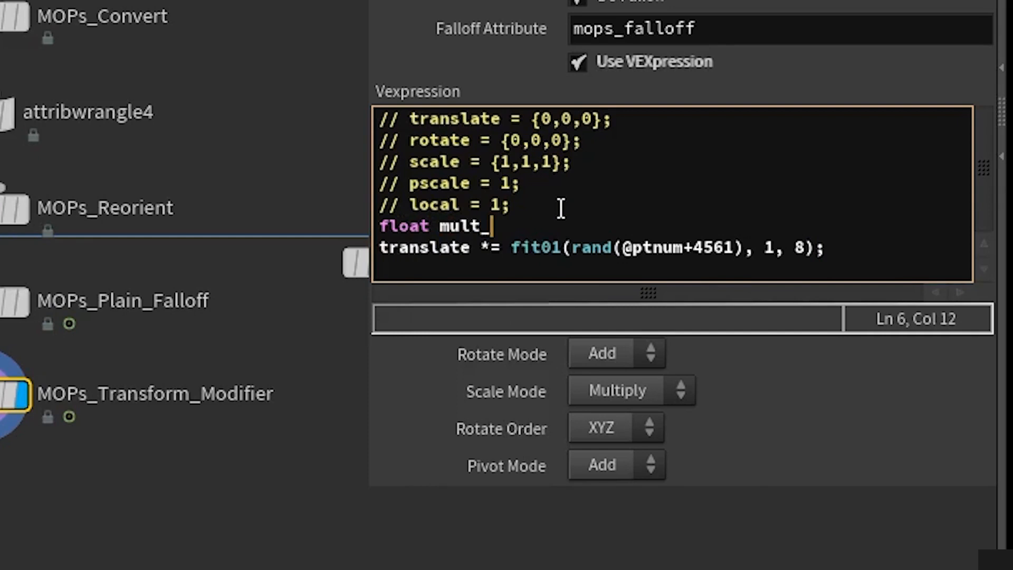
text(area = )
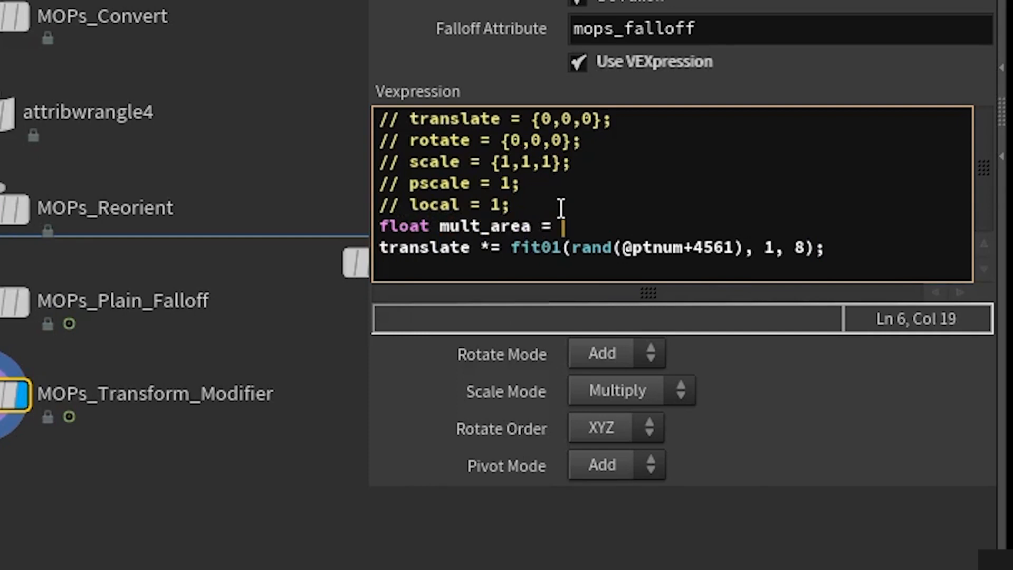
text(fit();)
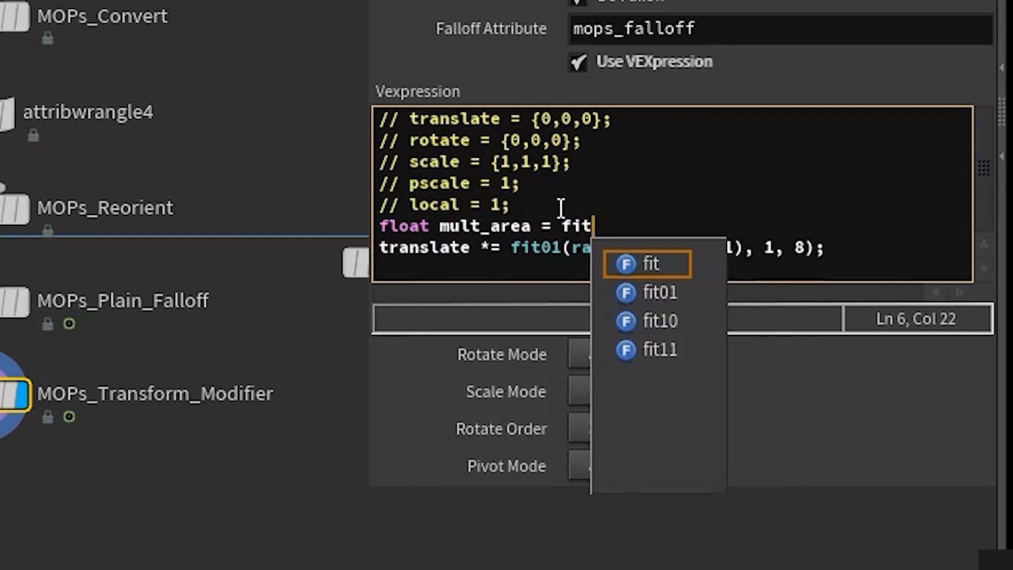
key(Left)
key(Left)
Step: Display attribpromote1 and sort its points by area in the Geometry Spreadsheet to examine the value range
middle_drag(272, 267, 267, 259)
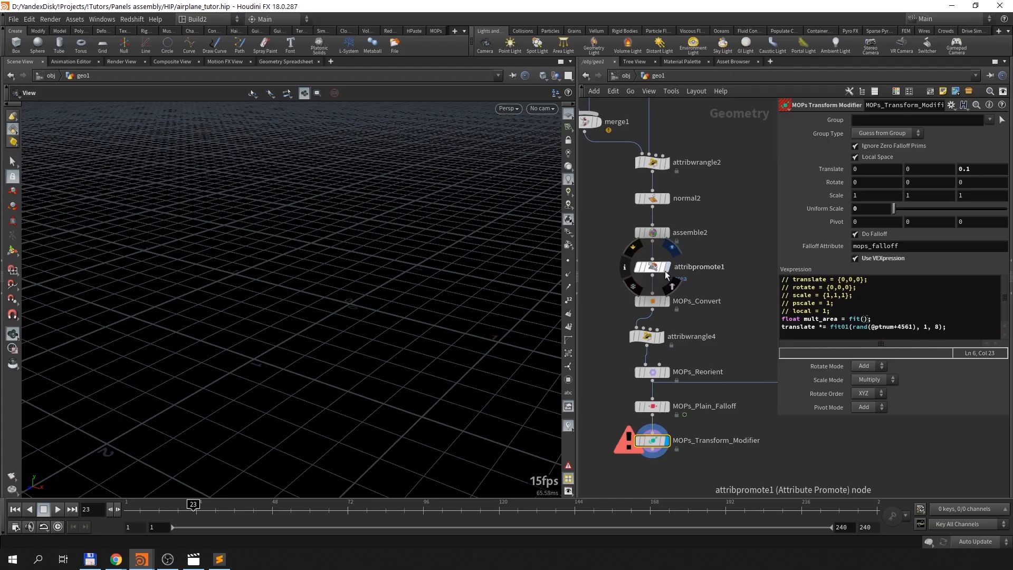
click(655, 268)
click(667, 267)
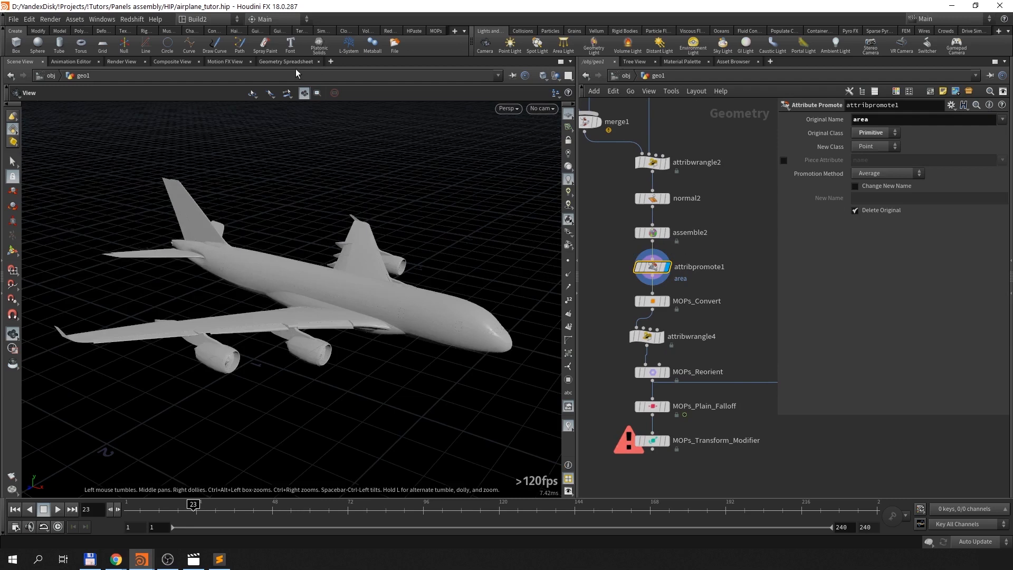
click(289, 62)
click(89, 92)
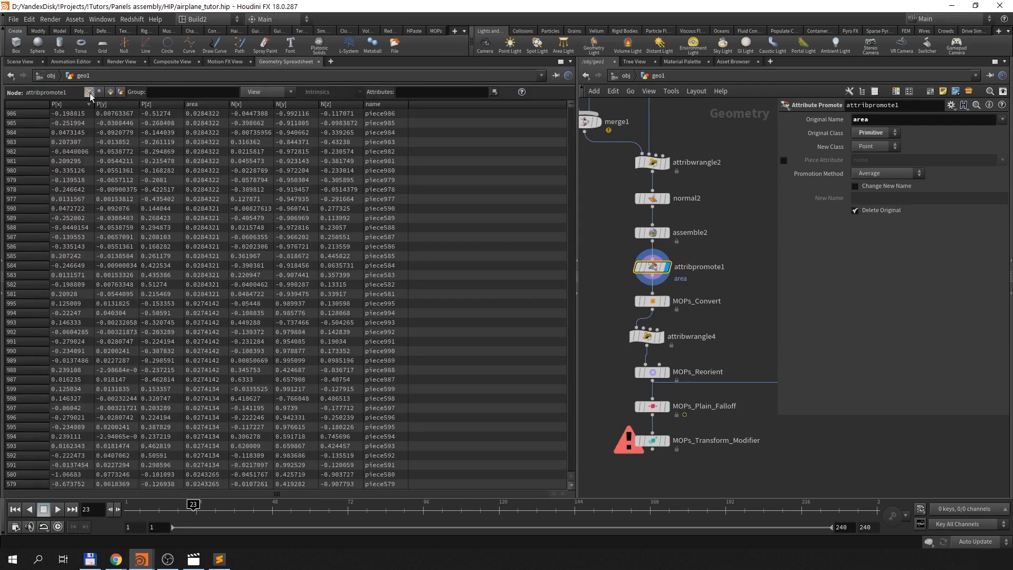
click(213, 103)
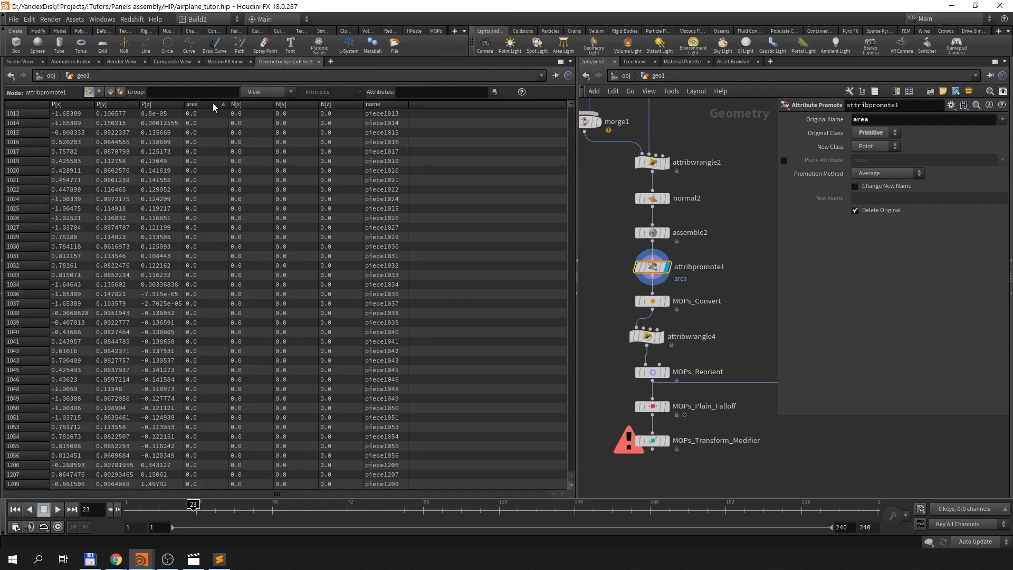
click(207, 104)
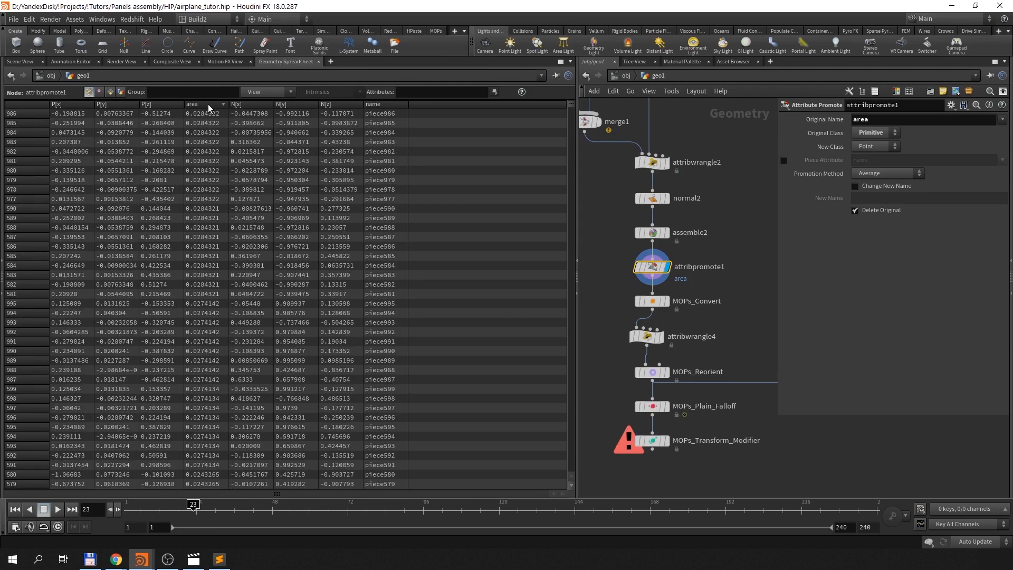
click(20, 64)
click(666, 440)
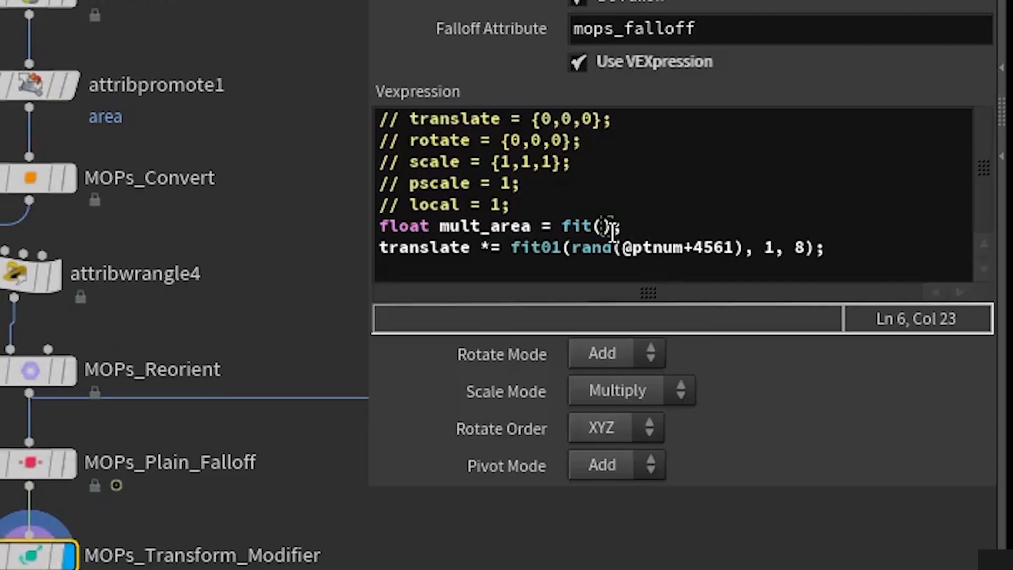
click(603, 226)
text(a = fit(@area, 0, )
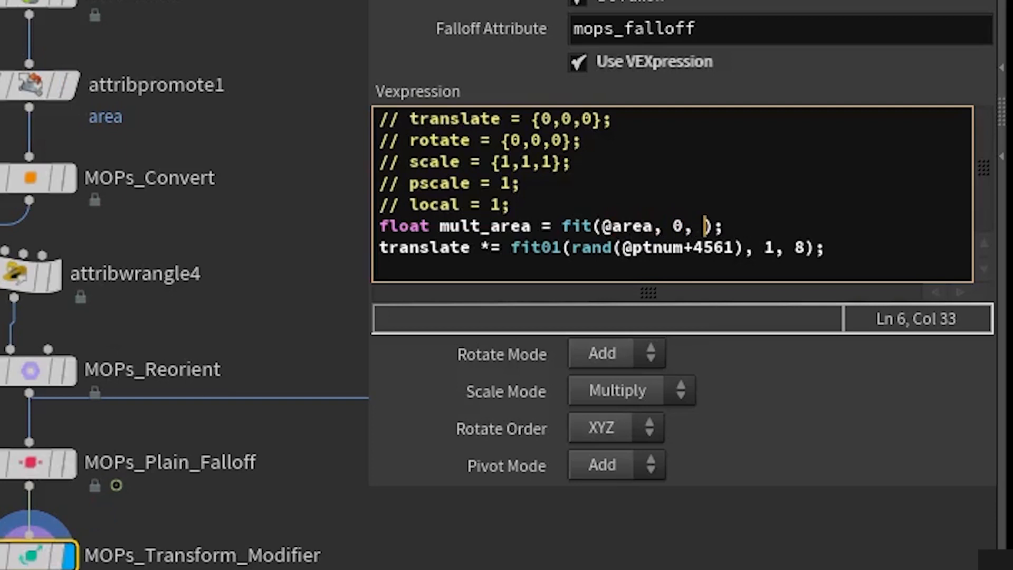
text(0.03,)
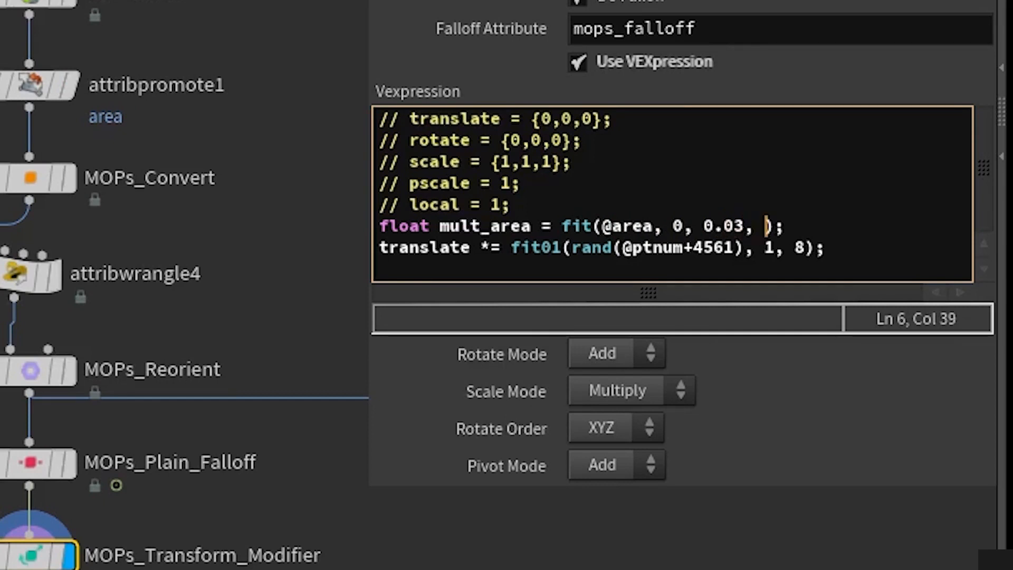
text( 0, 1)
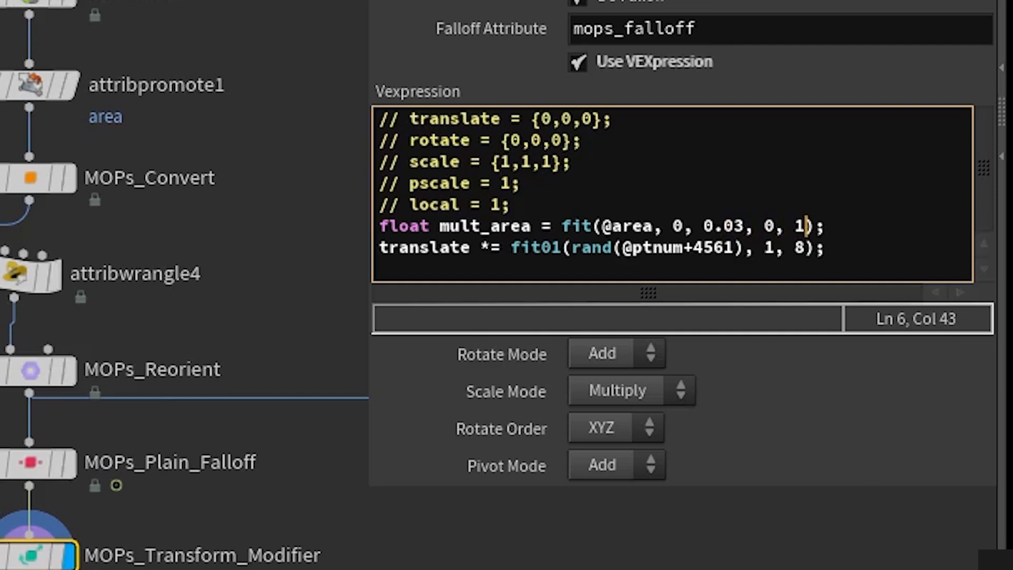
key(Down)
key(Right)
text(* a)
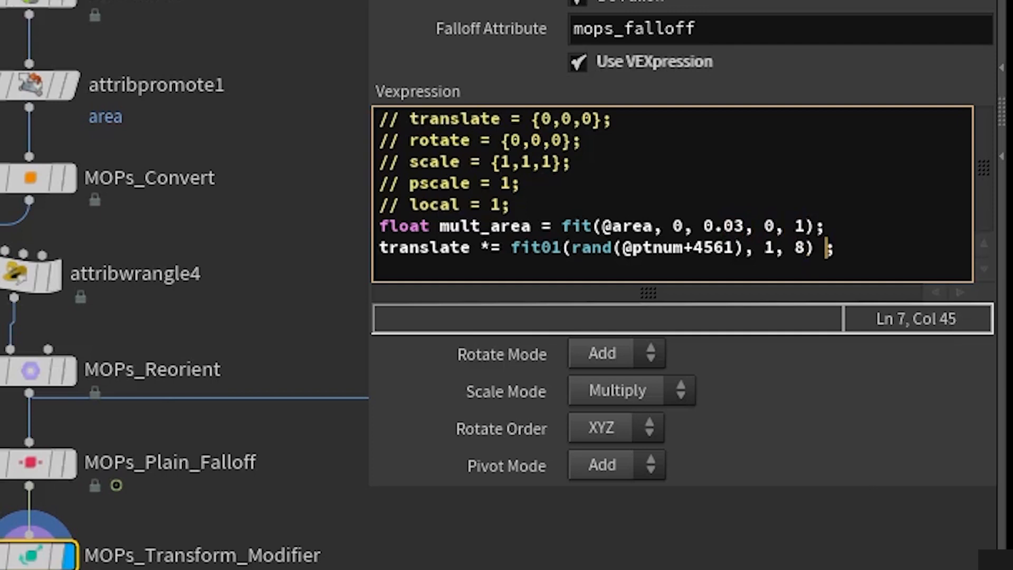
text(rea_mul)
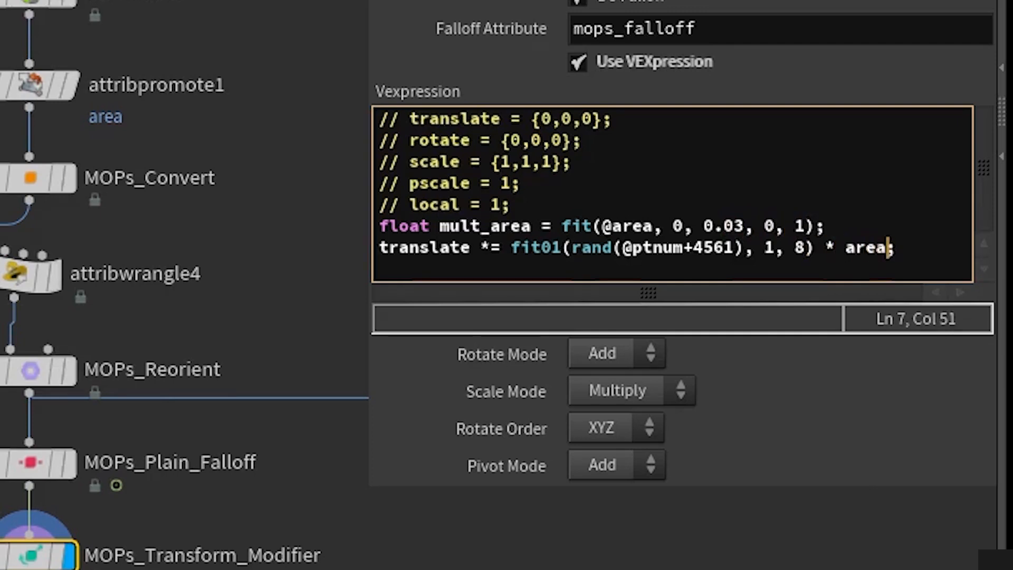
text(t)
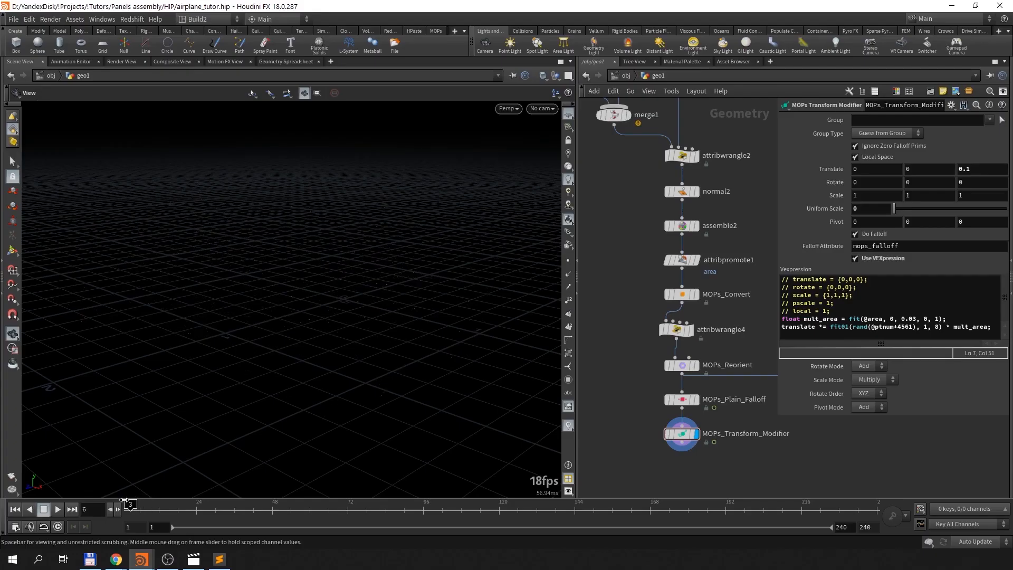
Step: Scrub the timeline to frame 41 to review the area-weighted panel assembly
drag(125, 500, 250, 505)
click(245, 504)
key(ctrl+z)
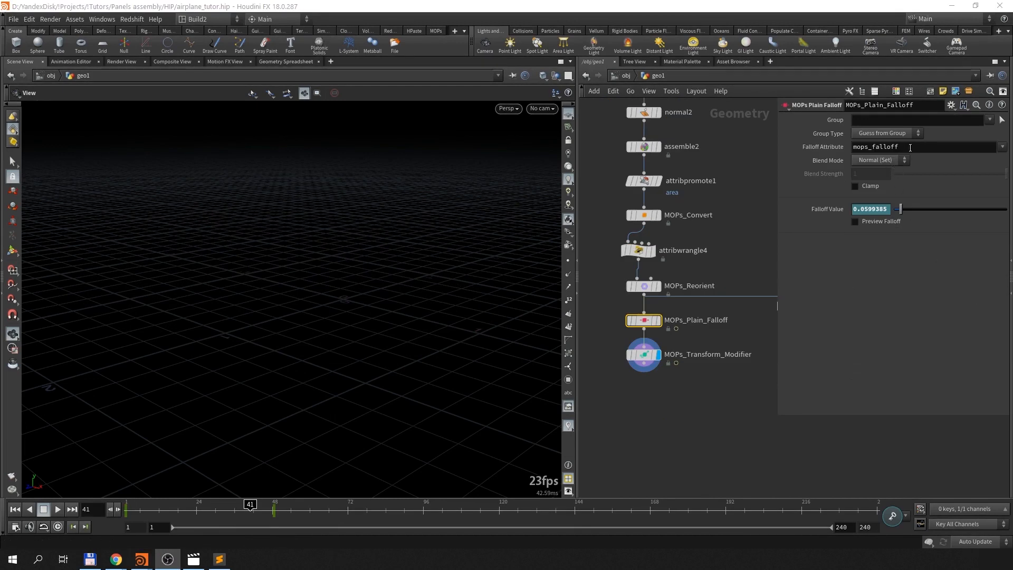
Step: Insert a null named TO_CHOPS between MOPs_Plain_Falloff and MOPs_Transform_Modifier, and add a CHOP Network beside it
drag(910, 148, 814, 147)
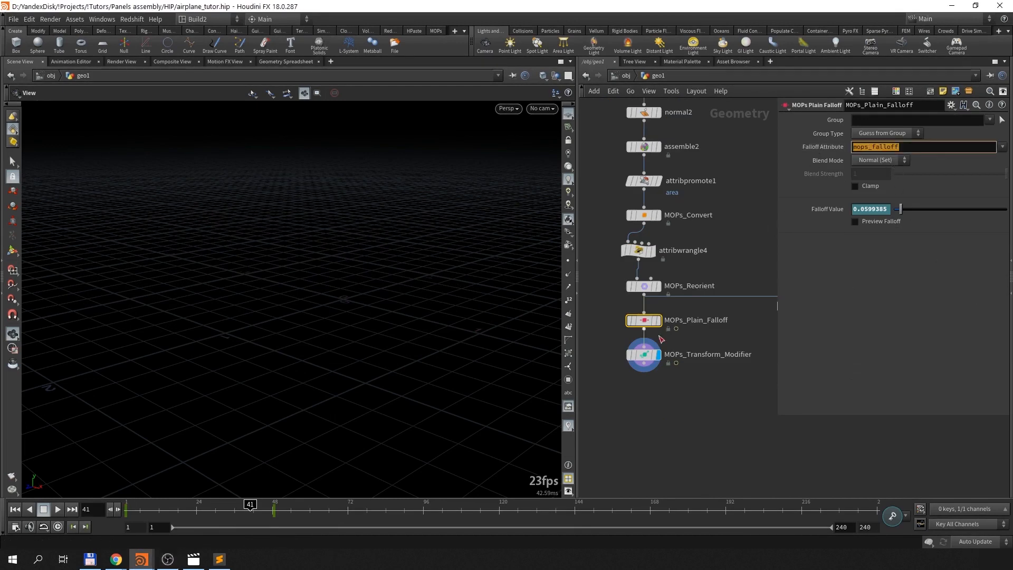
click(644, 354)
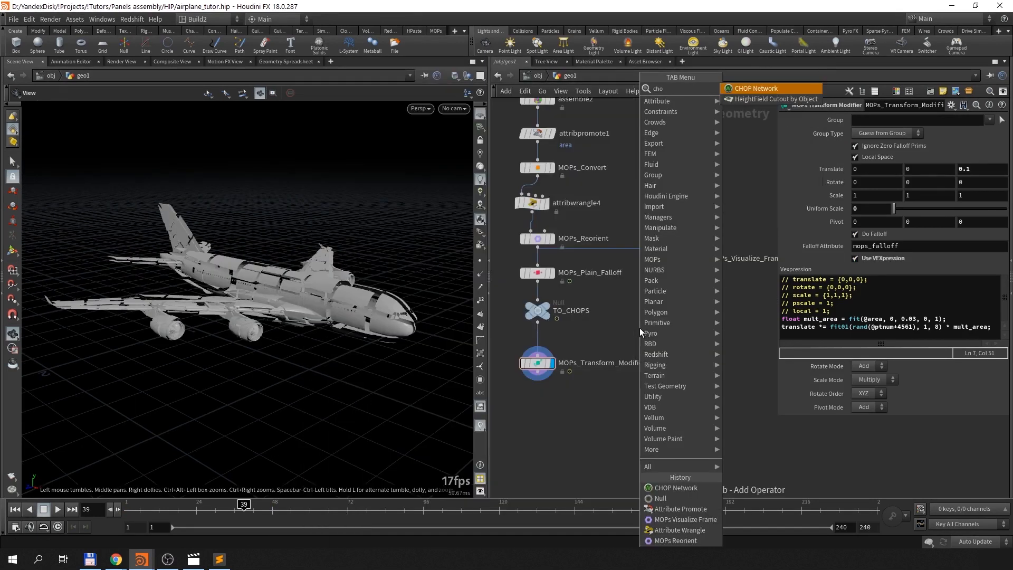
key(Return)
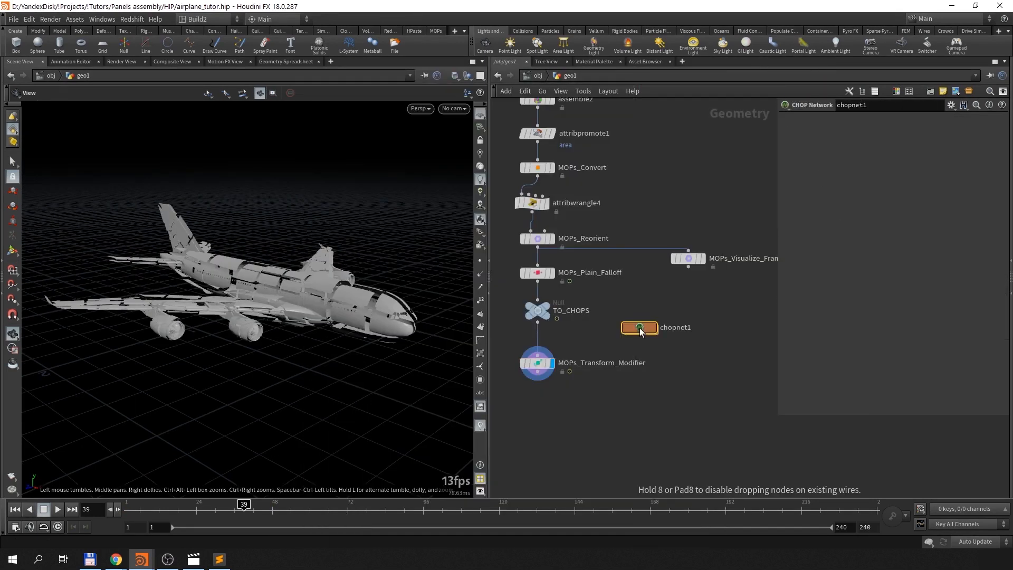
Step: Inside chopnet1, add a Geometry CHOP and set its SOP to /obj/geo1/TO_CHOPS
double_click(652, 315)
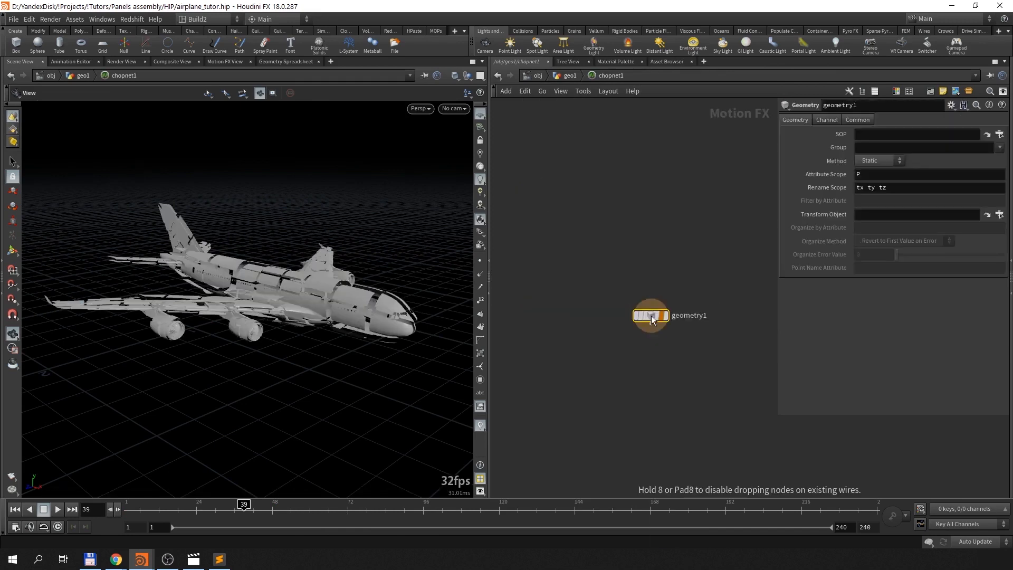
click(999, 134)
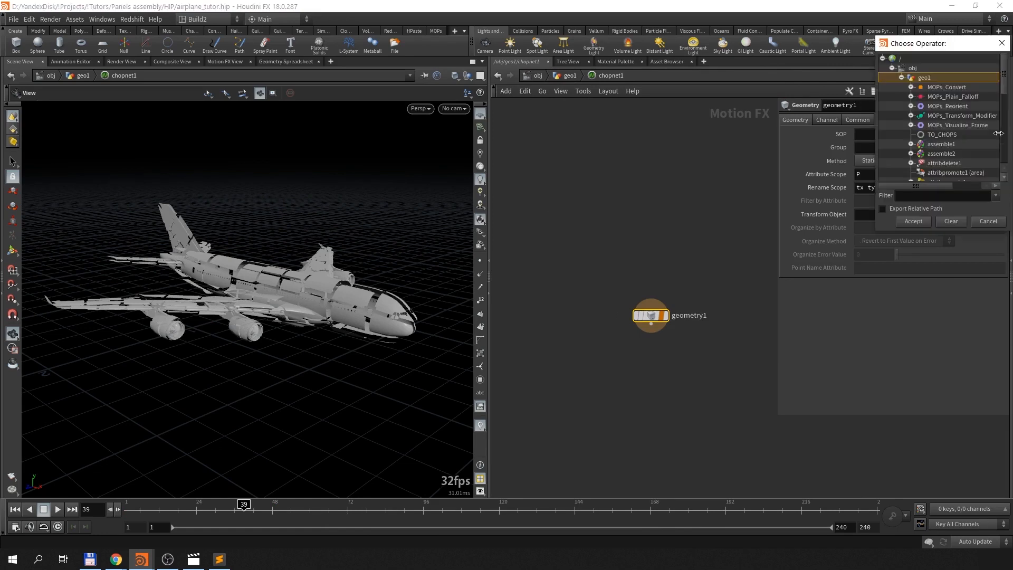
click(939, 134)
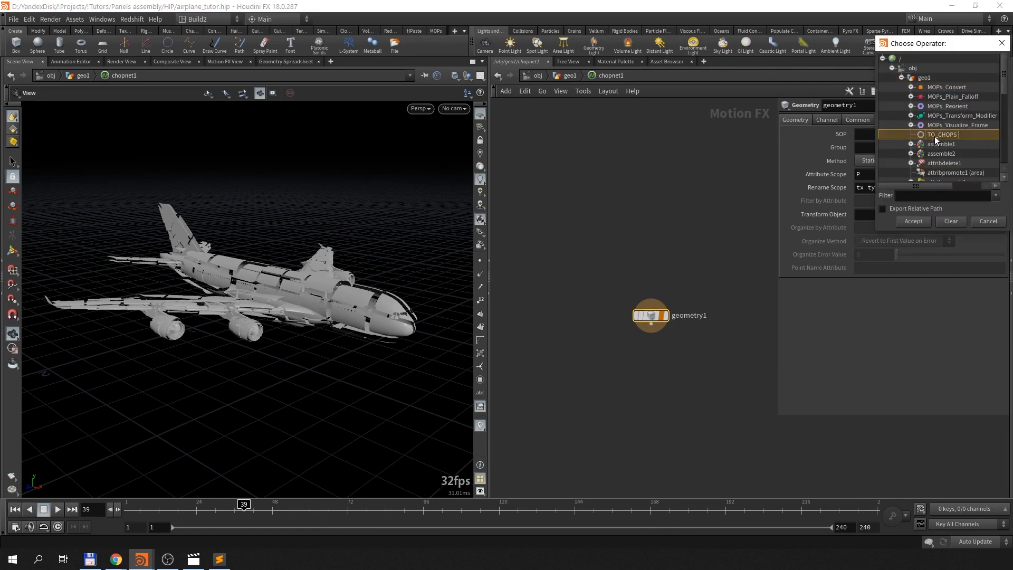
double_click(938, 135)
Step: Set both the Attribute Scope and the Rename Scope of geometry1 to mops_falloff
drag(876, 174, 683, 180)
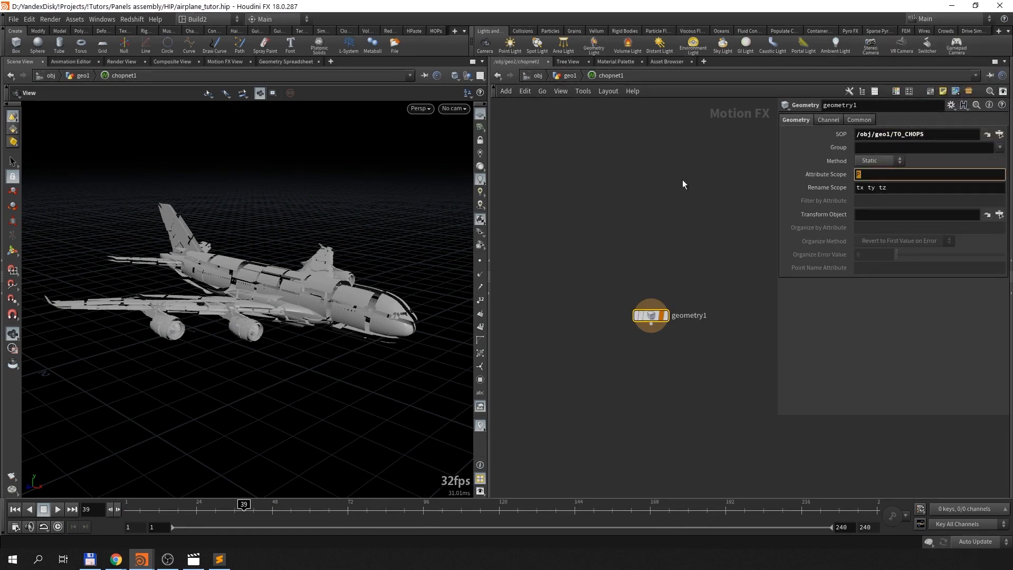
text(mops_falloff)
key(Tab)
text(mops_falloff)
key(Return)
Step: Switch geometry1's Method to Animated with the Motion FX View displayed, and inspect its channel information
click(219, 61)
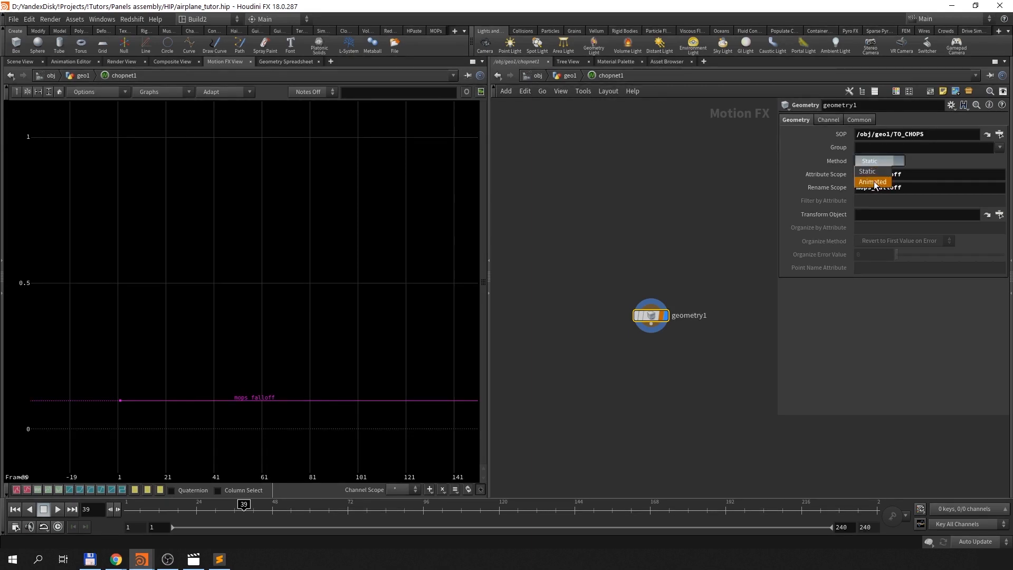
click(874, 182)
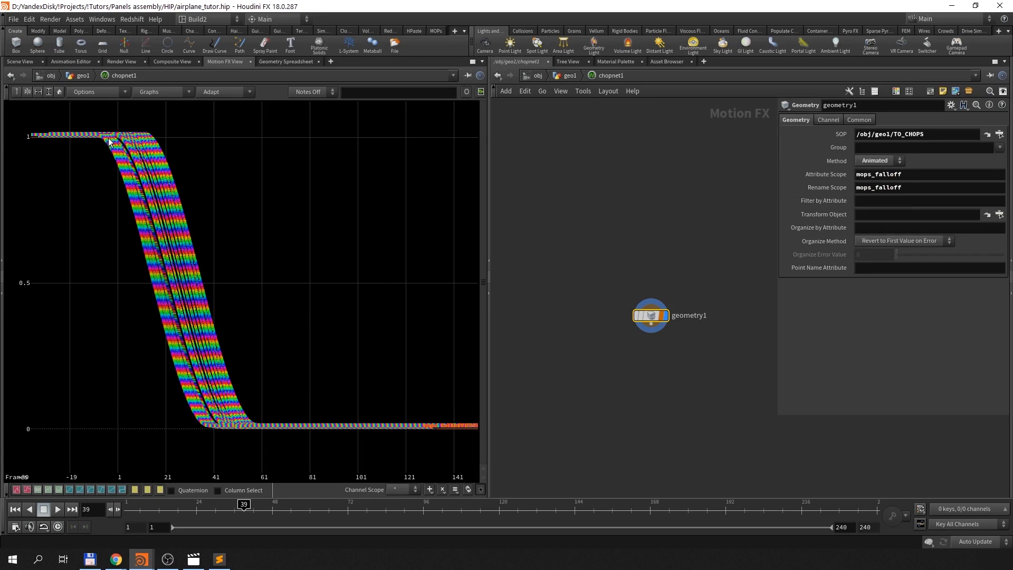
middle_click(655, 317)
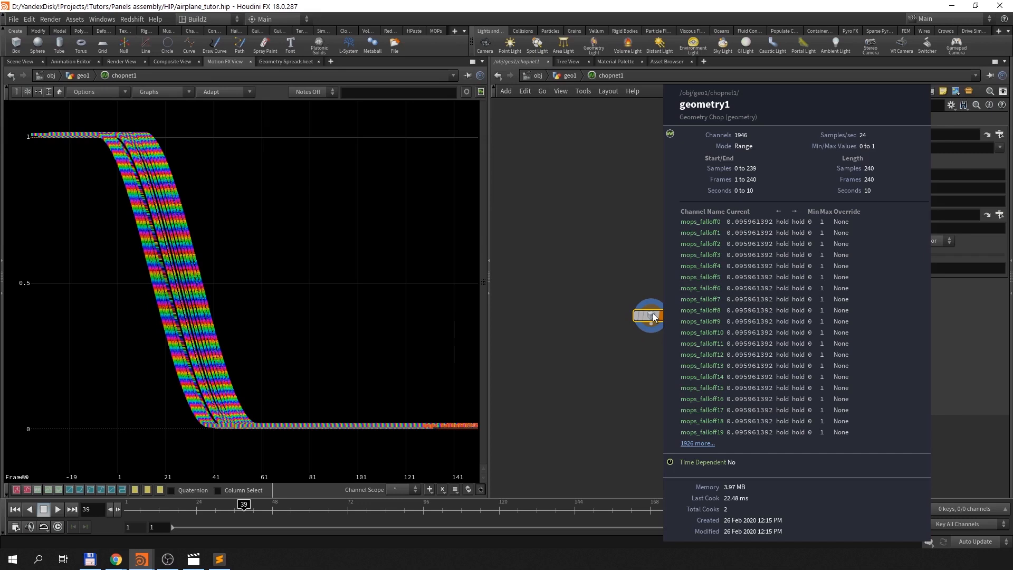
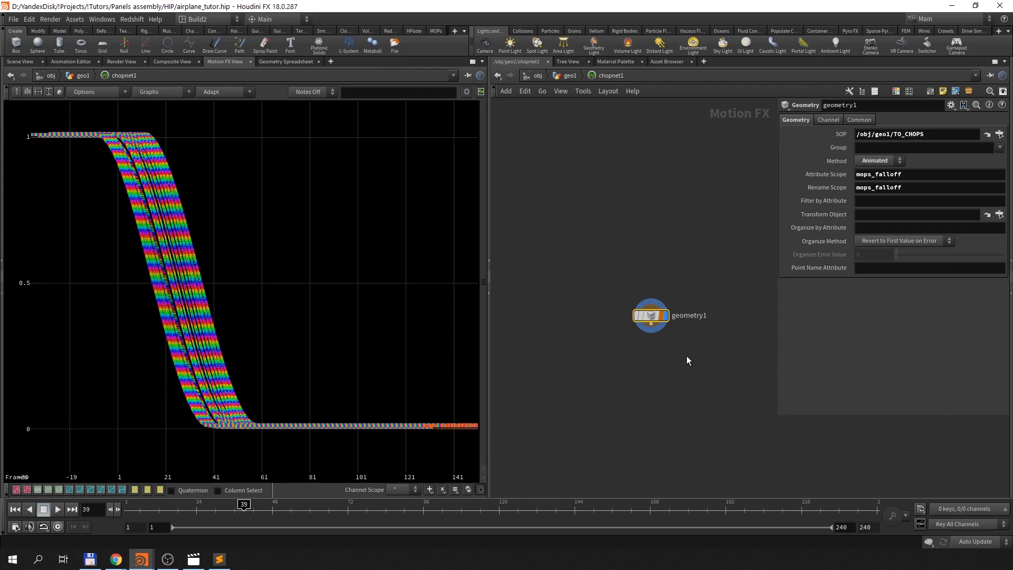
Step: Append a Shift CHOP to geometry1 and try a Scroll Offset of about 1.92
key(Tab)
text(shi)
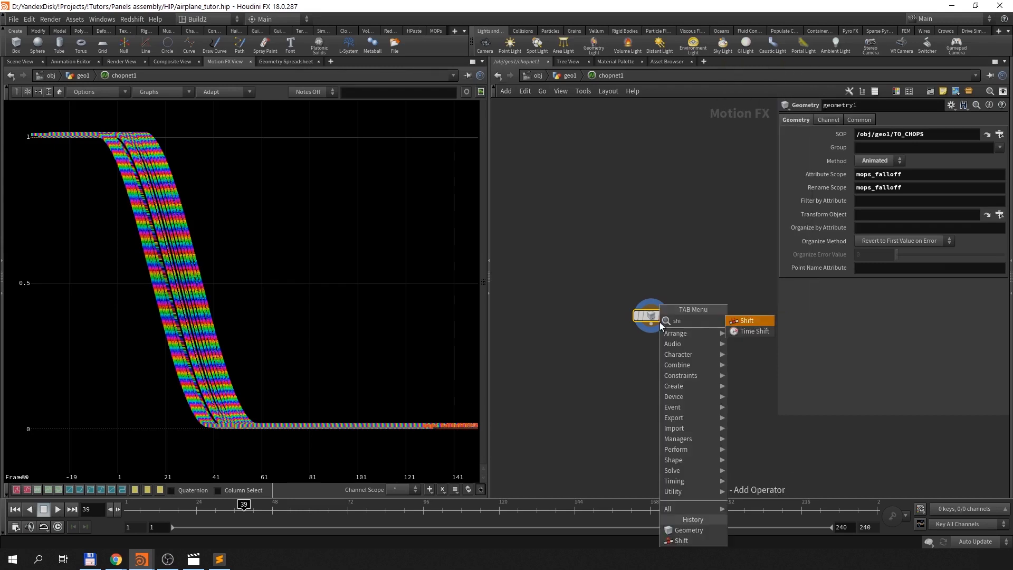
key(Return)
drag(950, 187, 960, 187)
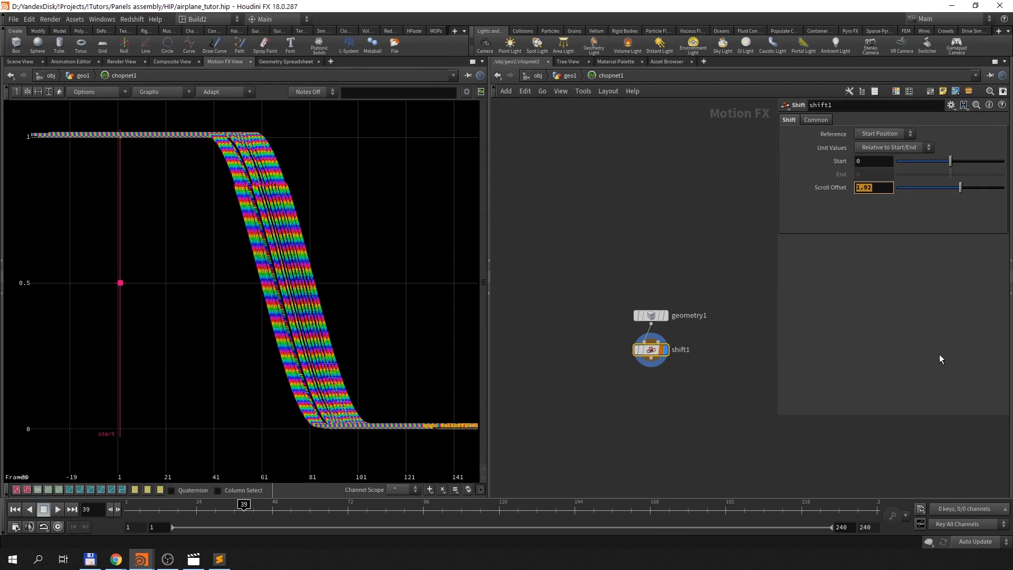
Step: Set shift1's Scroll Offset to the expression rand($C) and inspect the shifted curves in the graph
text(rand)
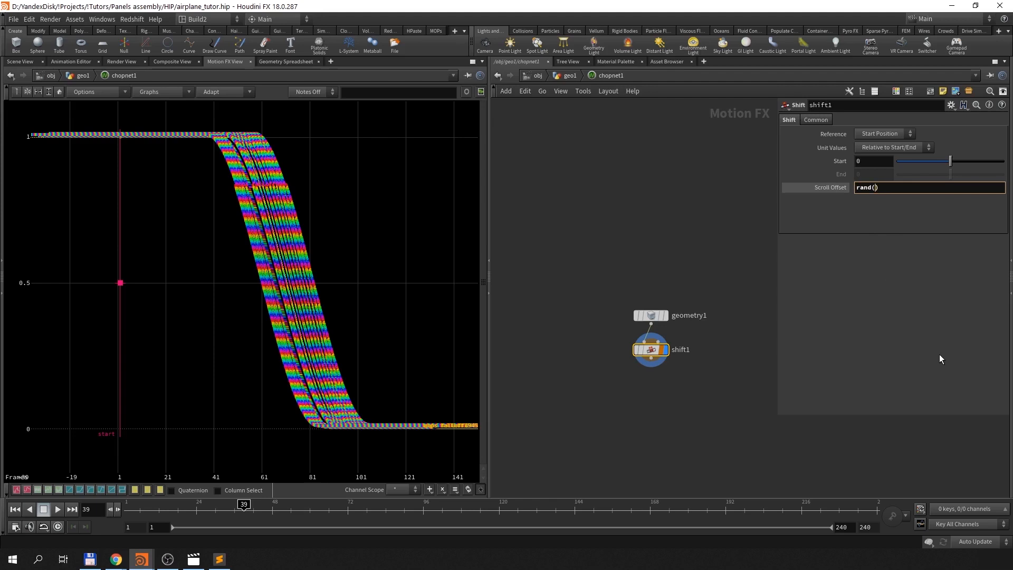
text(($)
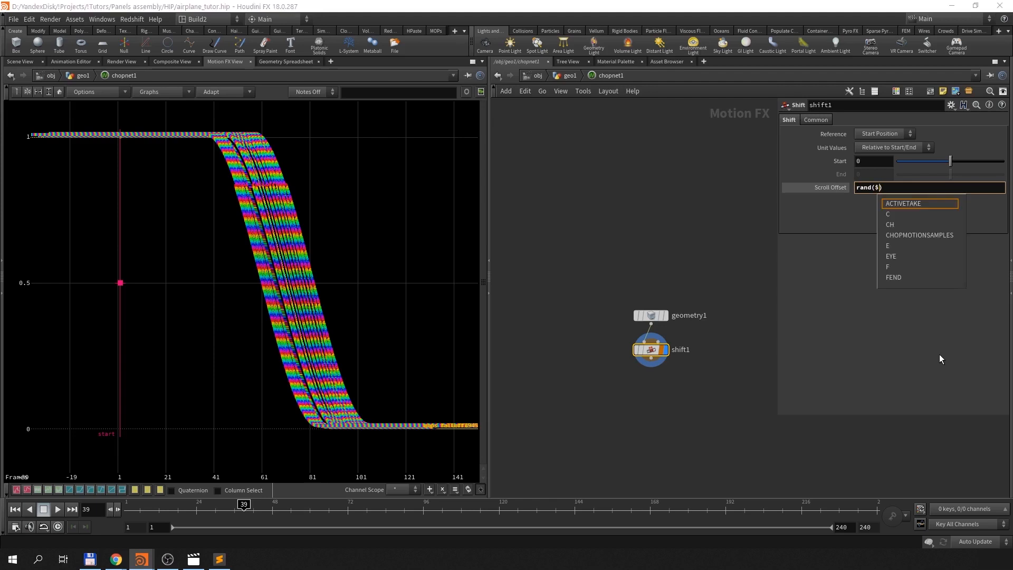
text(C)
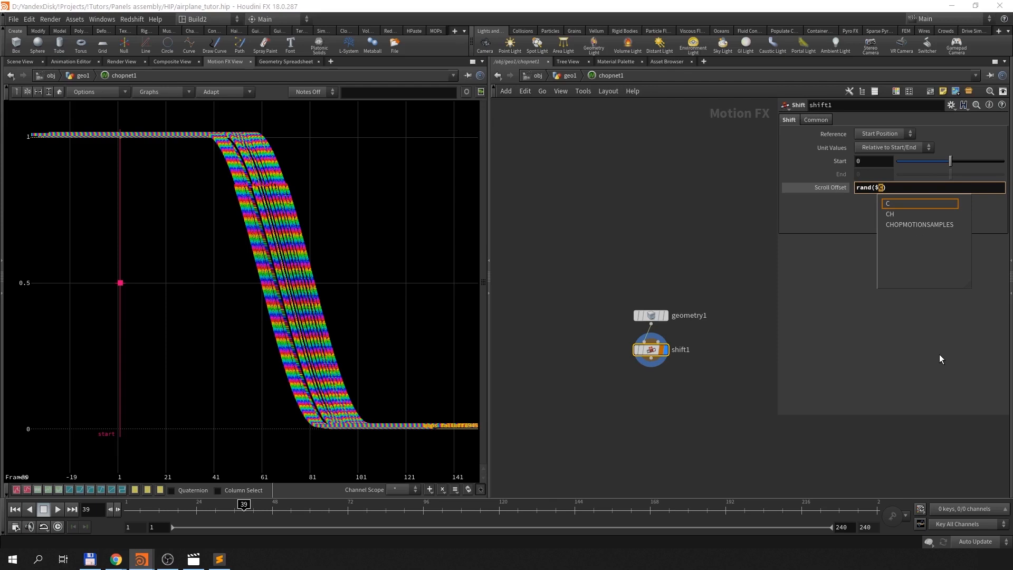
key(Return)
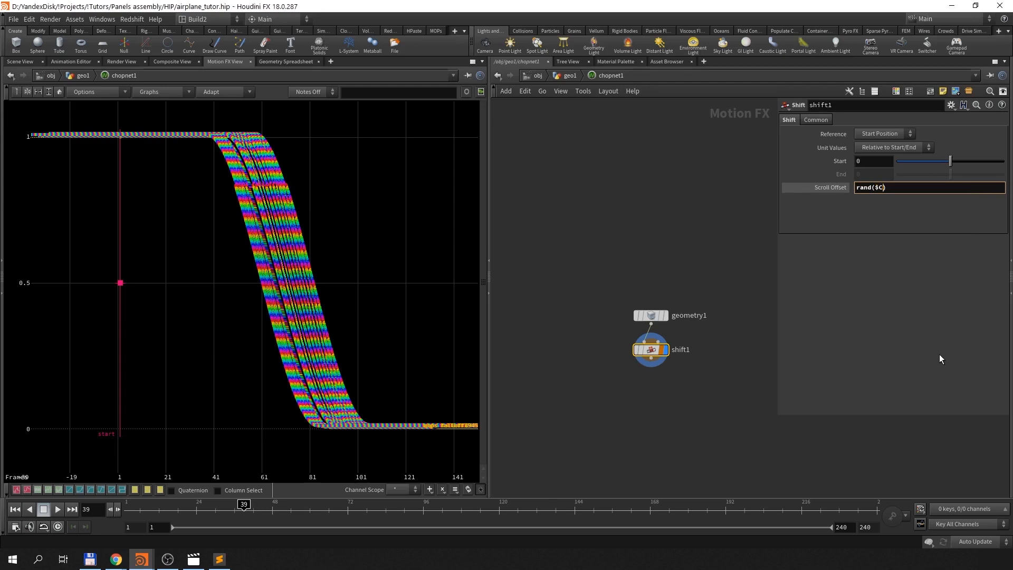
key(Return)
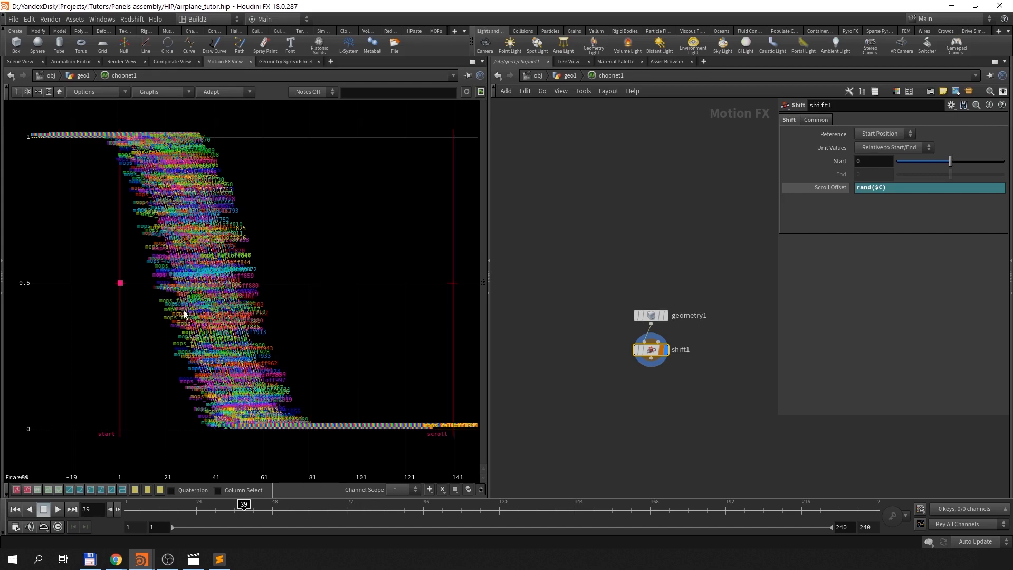
scroll(184, 314, up, 3)
scroll(214, 338, up, 3)
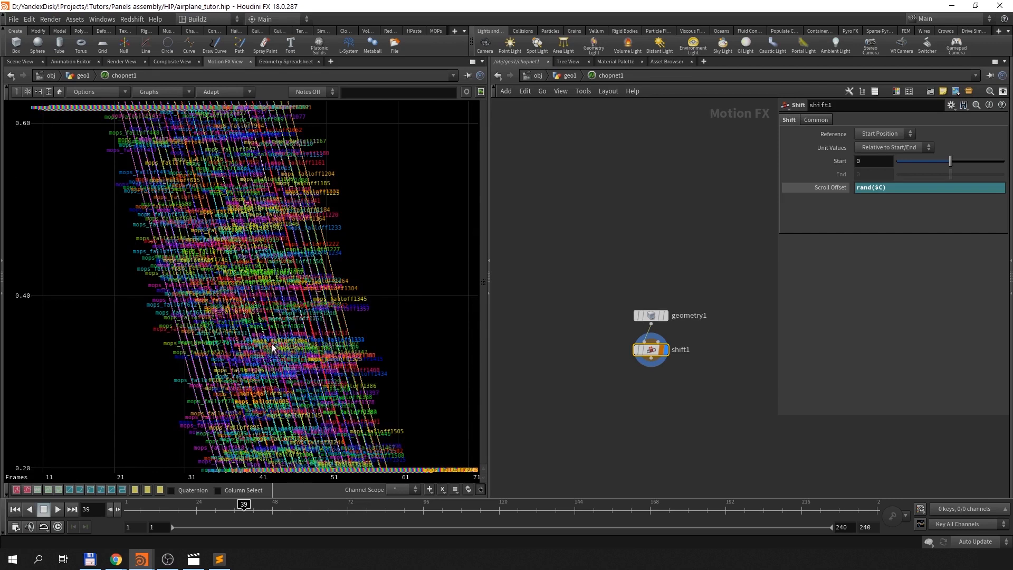
scroll(228, 343, down, 5)
scroll(255, 380, down, 1)
Step: Back in geo1, make room above MOPs_Transform_Modifier and insert a Channel node between it and TO_CHOPS
click(569, 76)
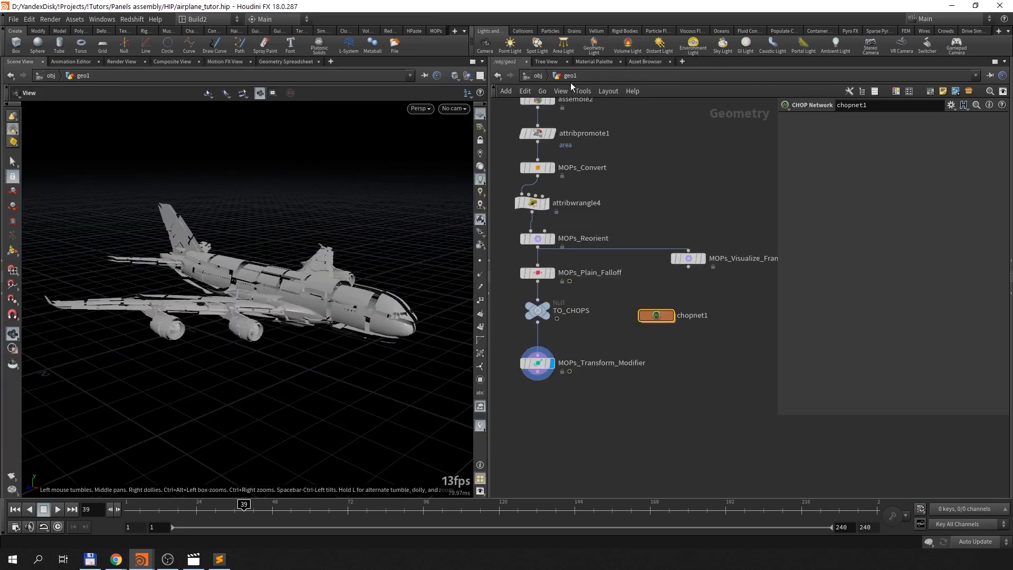
middle_drag(661, 356, 747, 336)
drag(621, 345, 622, 380)
mouse_move(655, 354)
middle_down()
mouse_move(640, 334)
mouse_move(646, 342)
middle_up()
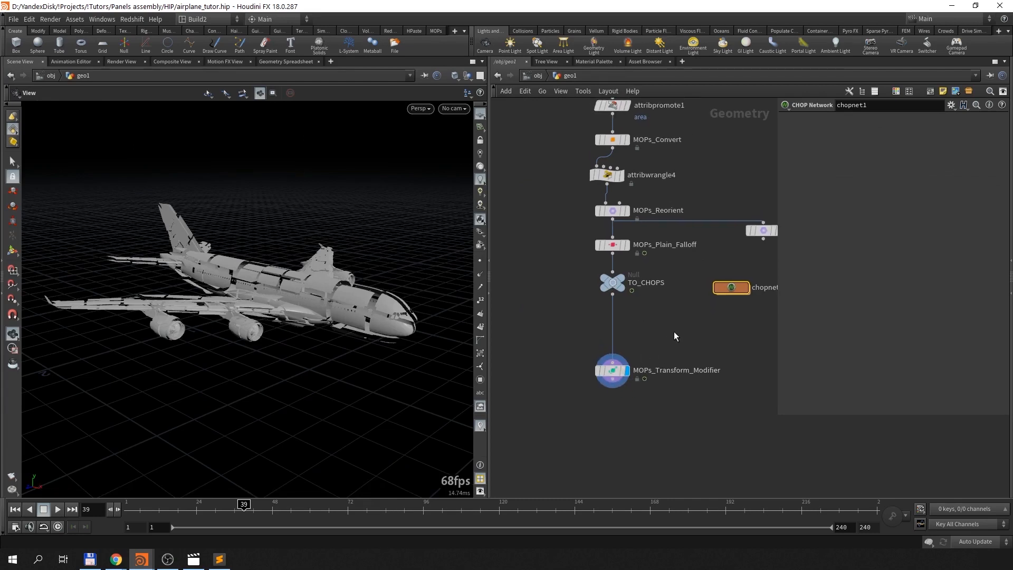
key(Tab)
text(chan)
key(Return)
click(616, 335)
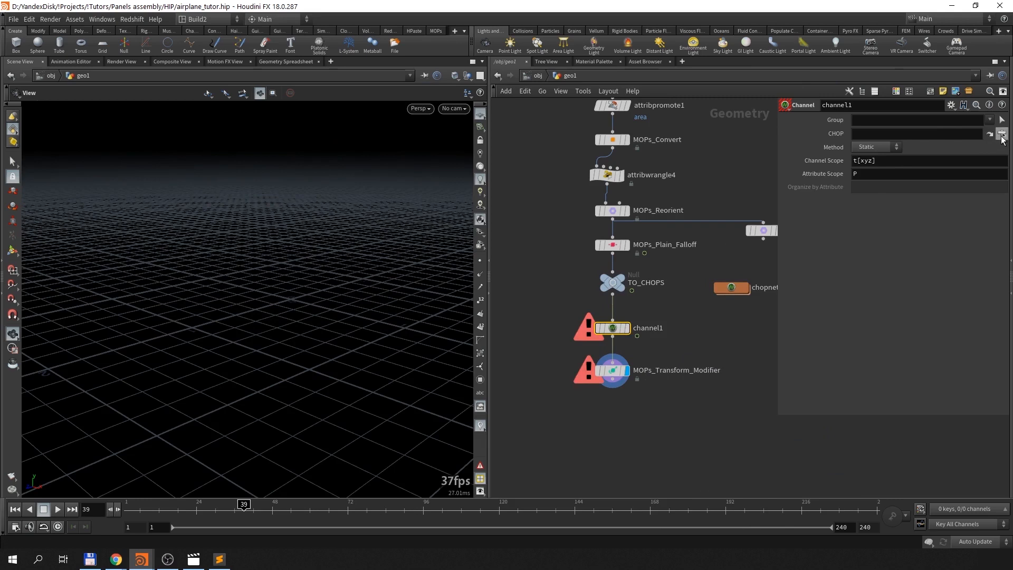
click(1002, 135)
click(912, 99)
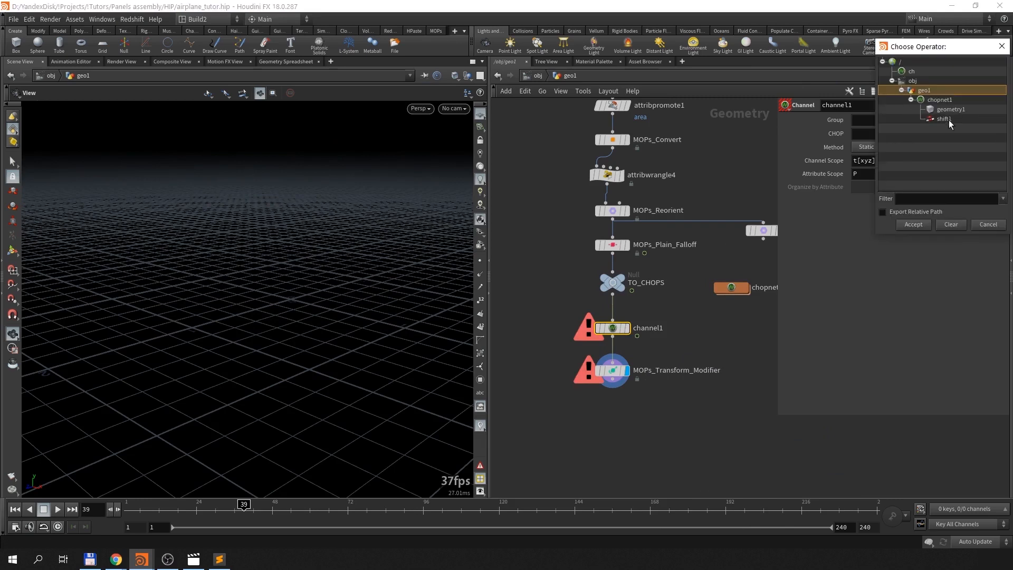
click(1001, 46)
Step: Inside chopnet1, append a Null to shift1 and rename it TO_SOP
middle_drag(752, 345, 712, 343)
double_click(691, 286)
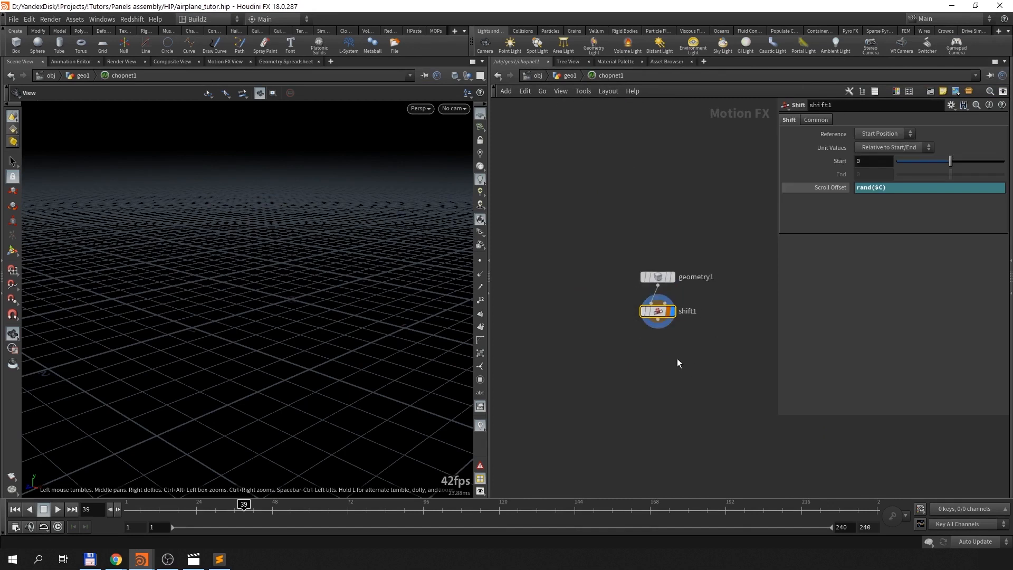
key(Tab)
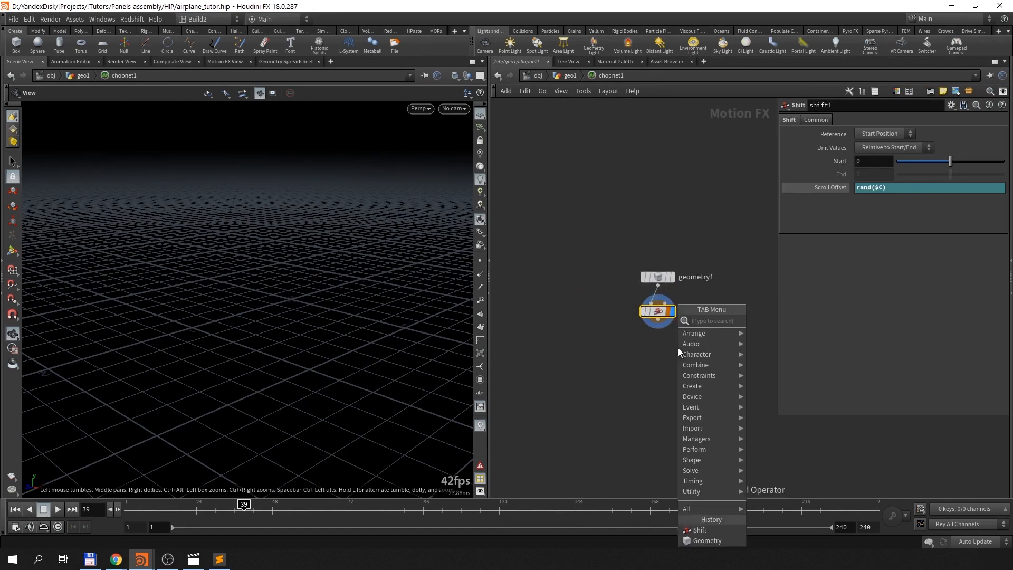
text(null)
key(shift+Return)
click(698, 349)
key(BackSpace)
text(TO_SOP)
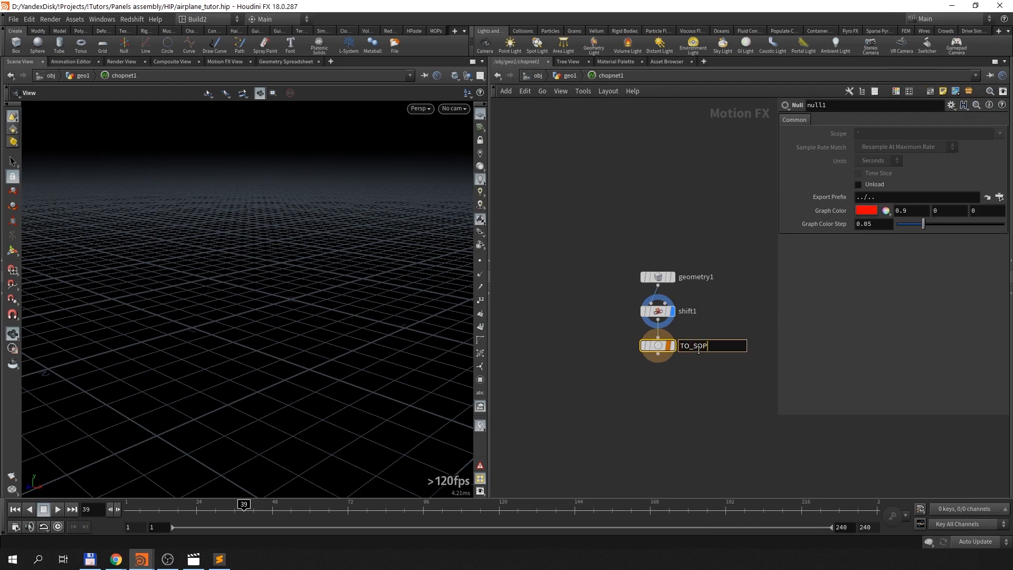
key(Return)
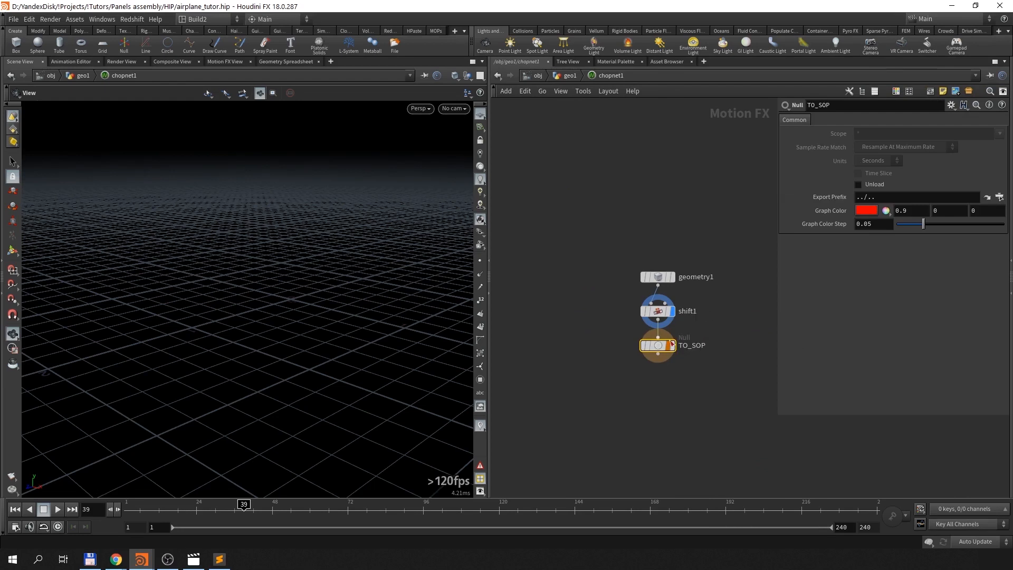
Step: Back in geo1, point channel1's CHOP parameter to /obj/geo1/chopnet1/TO_SOP
click(563, 77)
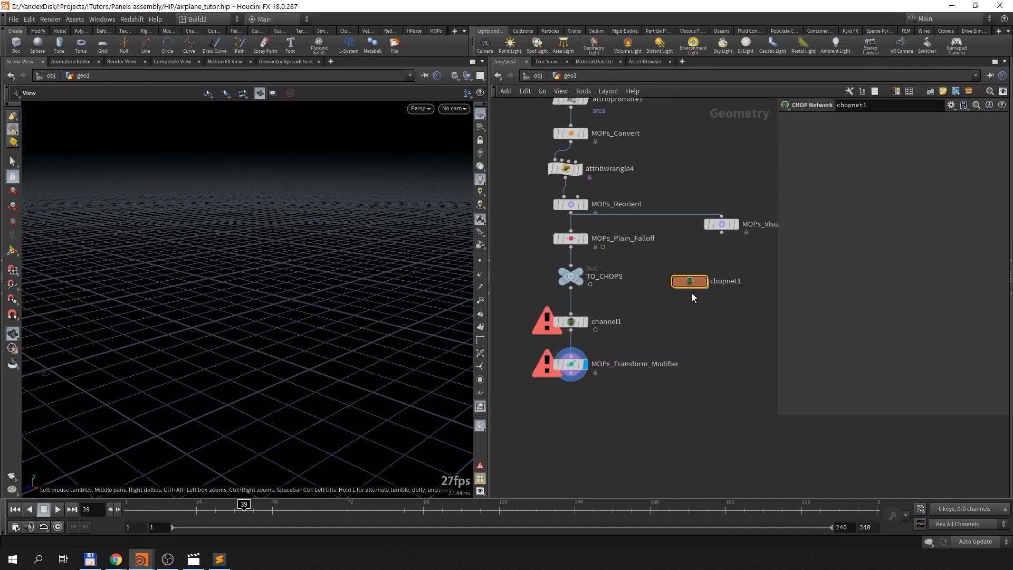
click(571, 321)
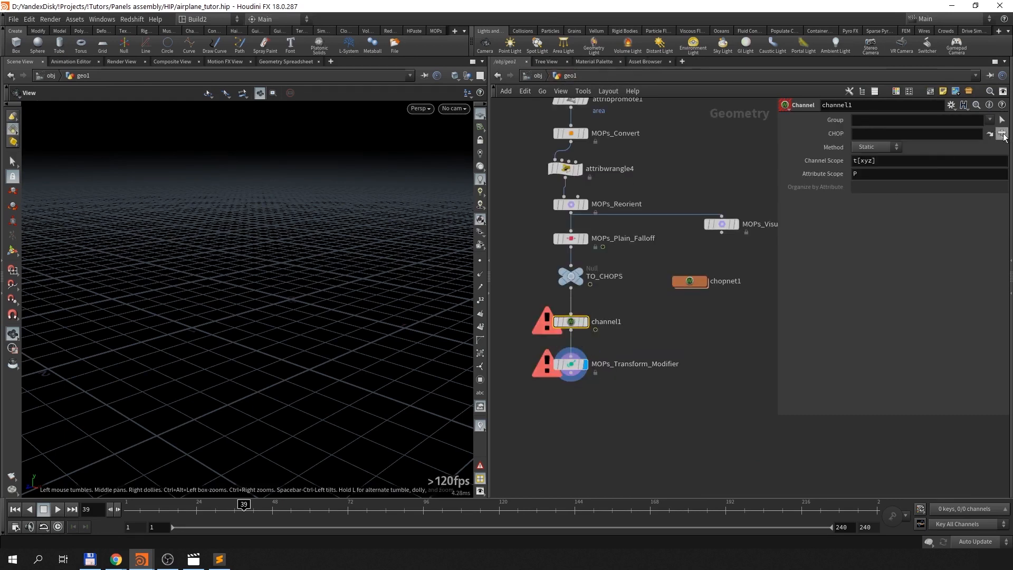
click(1003, 133)
double_click(955, 106)
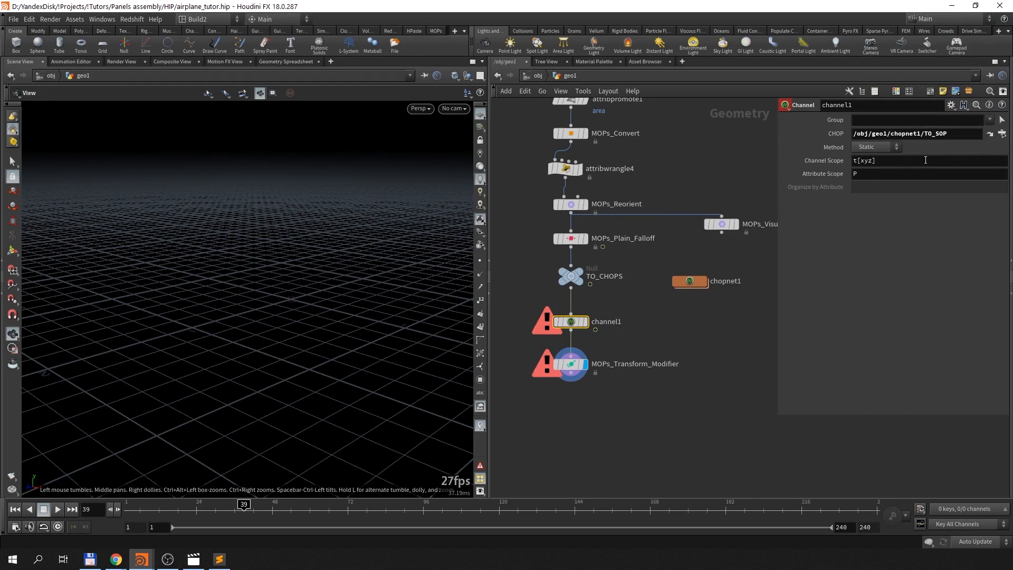
Step: Set channel1's Method to Animated and both its Channel Scope and Attribute Scope to mops_falloff
click(863, 149)
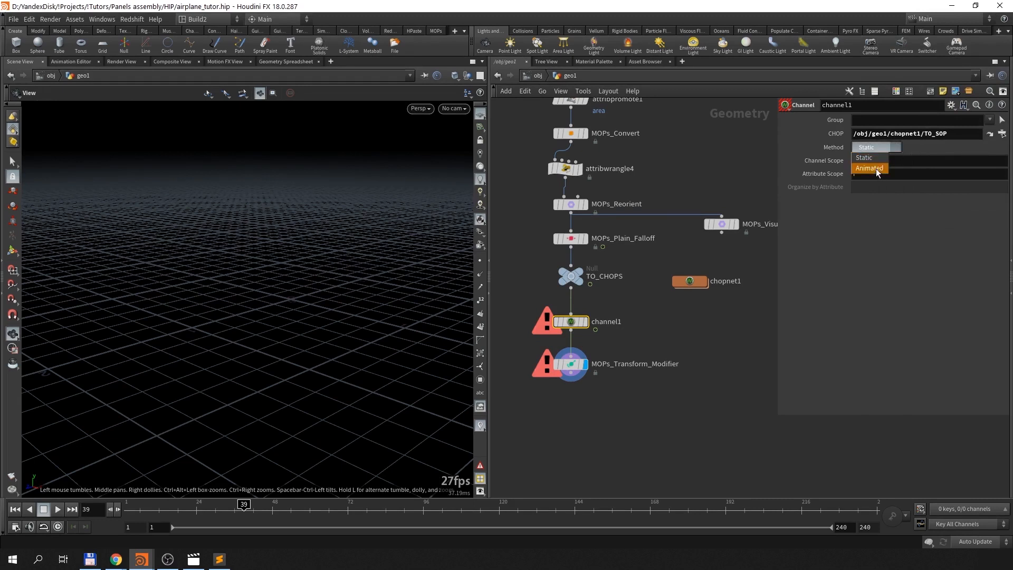
click(874, 172)
click(909, 164)
text(m)
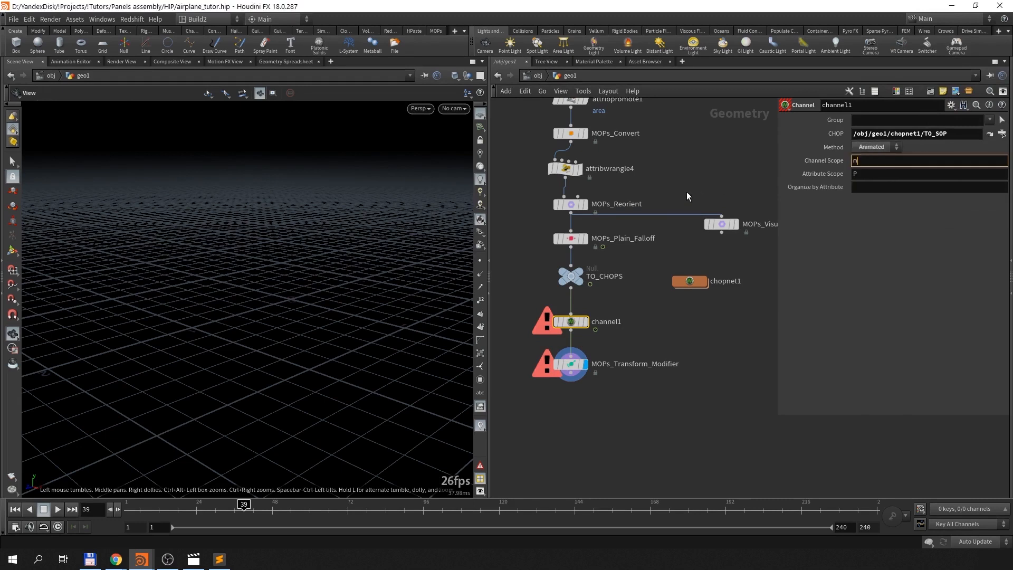
text(ops_falloff)
key(Tab)
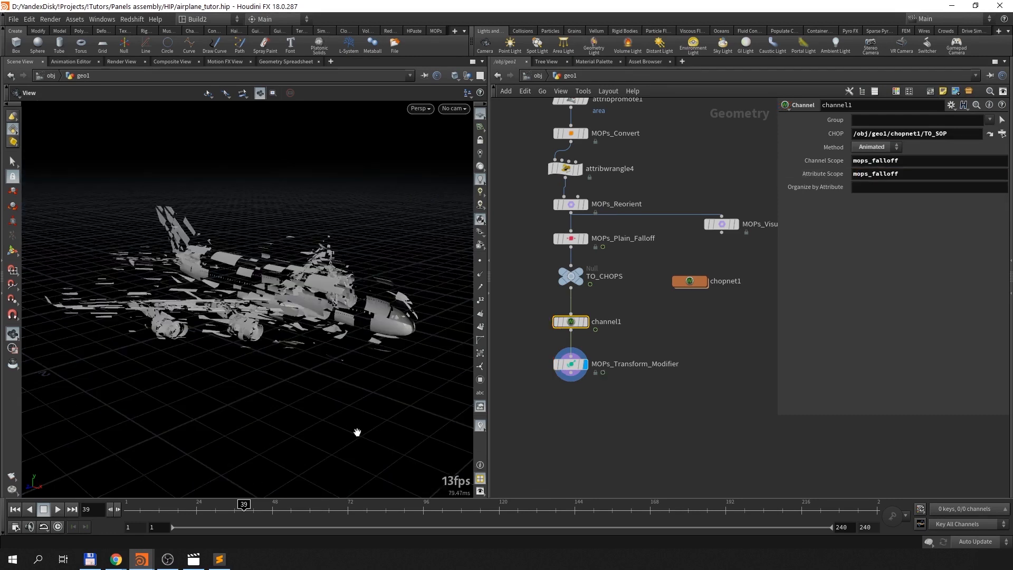
Step: Play the panel assembly from the start of the timeline to check the shifted timing
drag(259, 508, 94, 508)
click(57, 510)
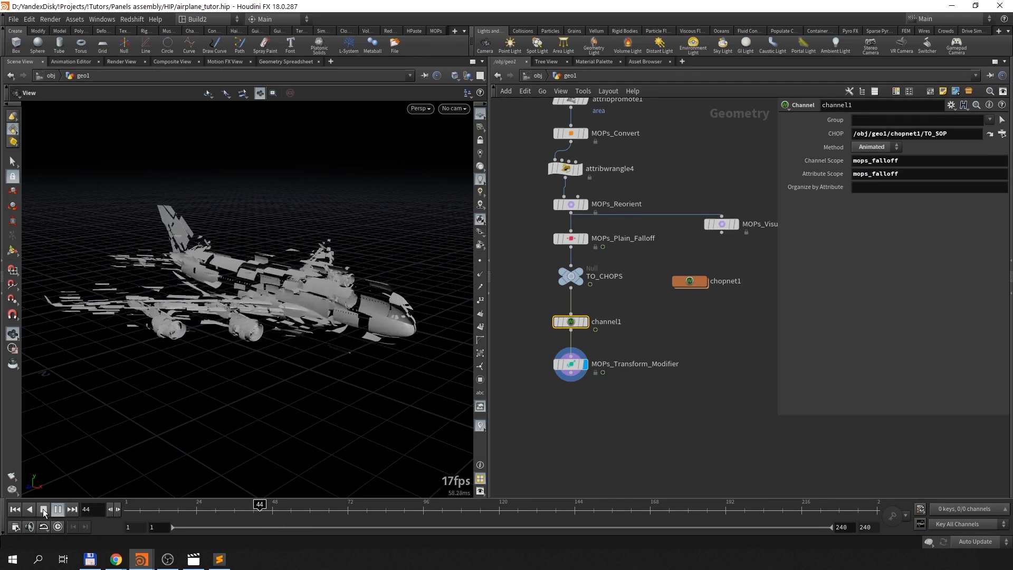
click(44, 510)
Step: Inside chopnet1, change shift1's Scroll Offset expression to rand($C)*3 while viewing the curves in the motion graph
double_click(689, 281)
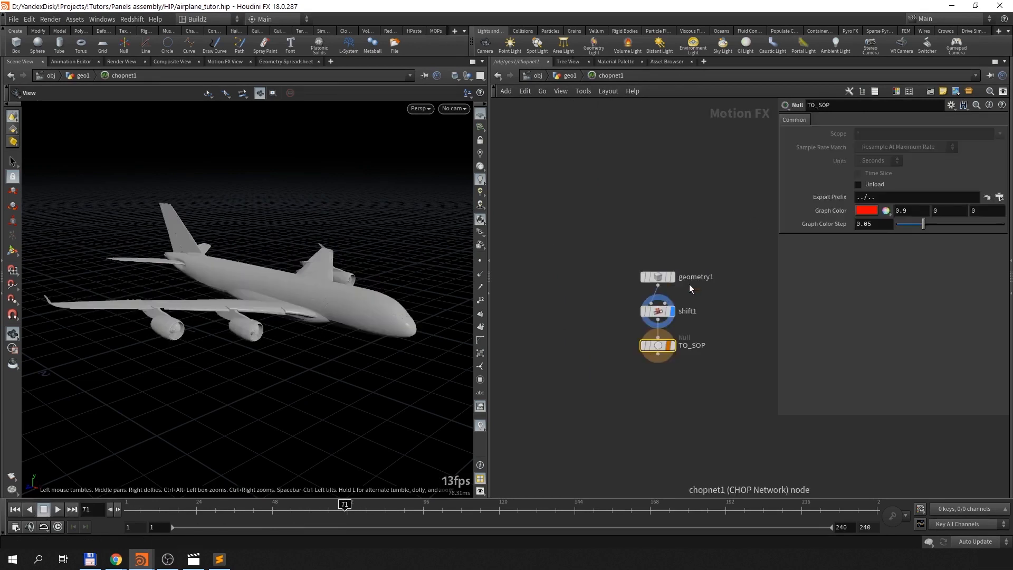
click(657, 310)
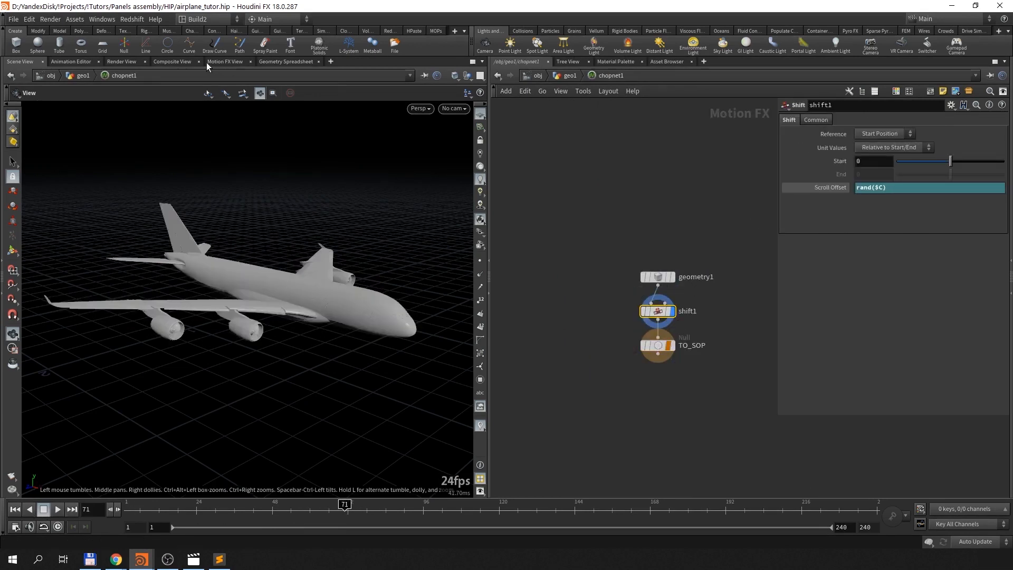
click(223, 63)
click(896, 188)
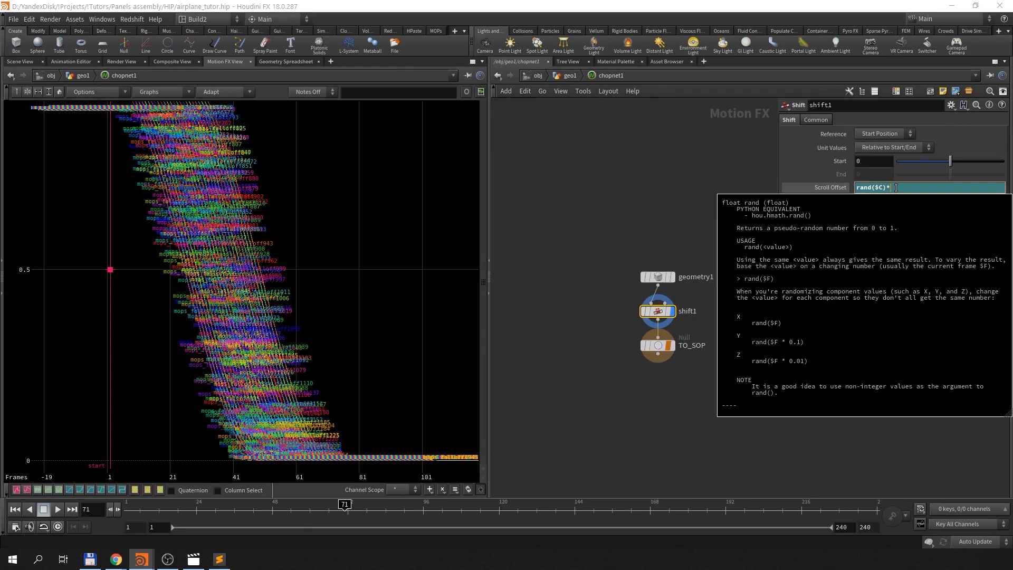
text(*3)
key(Return)
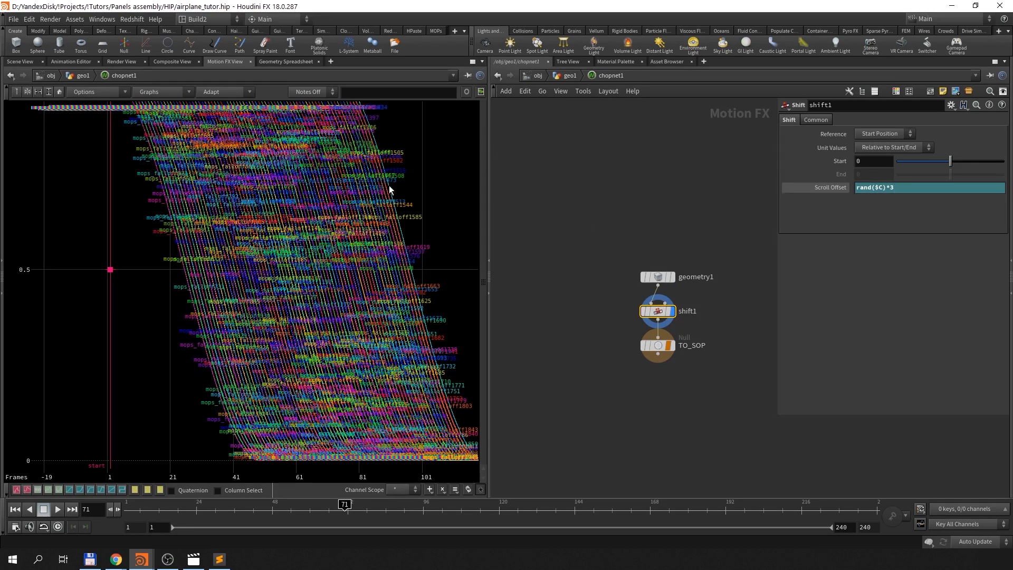
Step: Return to the 3D view of geo1 and play back the assembly with the wider random offsets
click(21, 61)
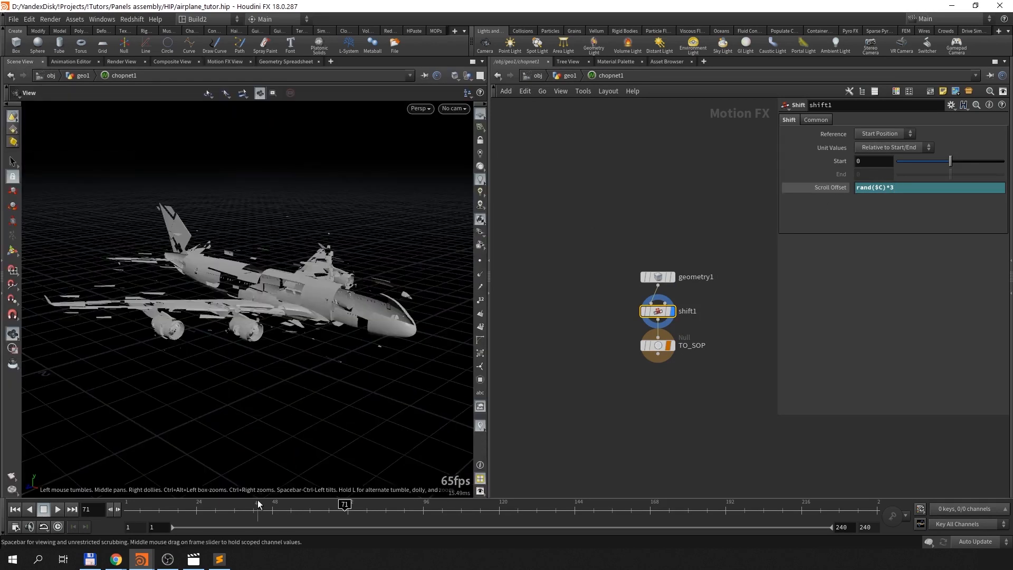
click(569, 75)
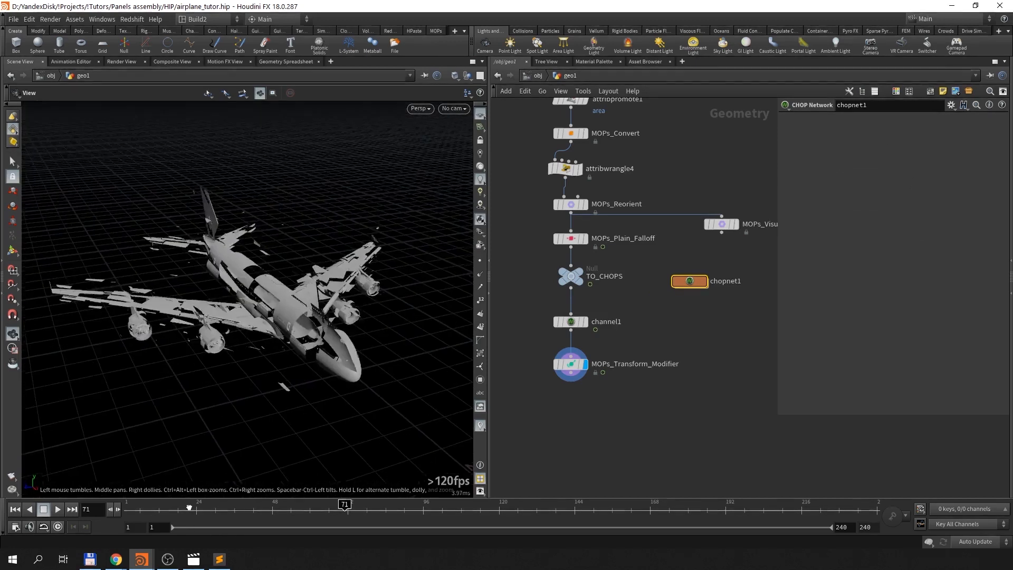
click(57, 510)
drag(245, 400, 291, 382)
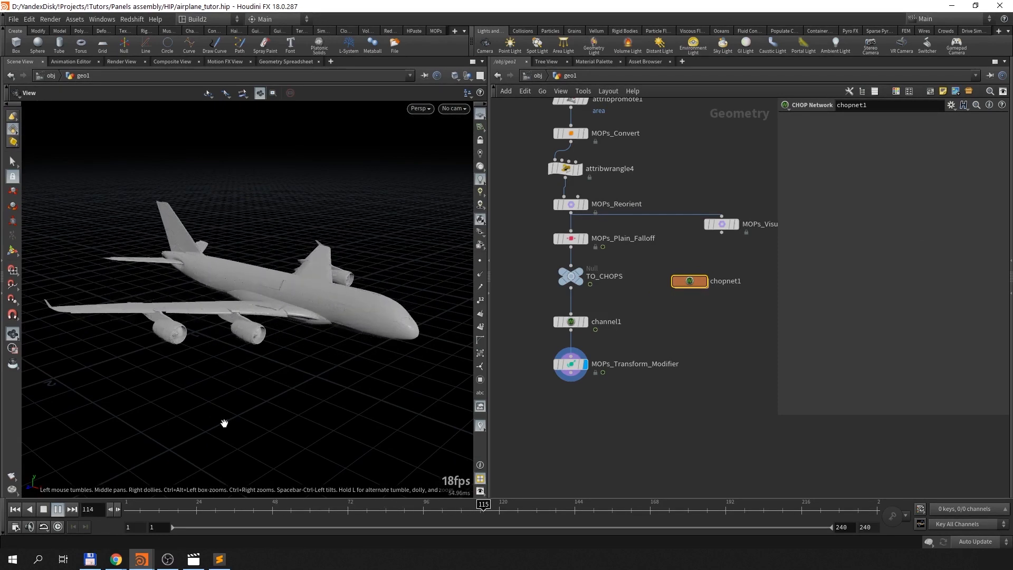
click(47, 510)
Step: Inside chopnet1, make room above TO_SOP and insert a Lag CHOP between it and shift1
double_click(692, 282)
drag(658, 345, 658, 383)
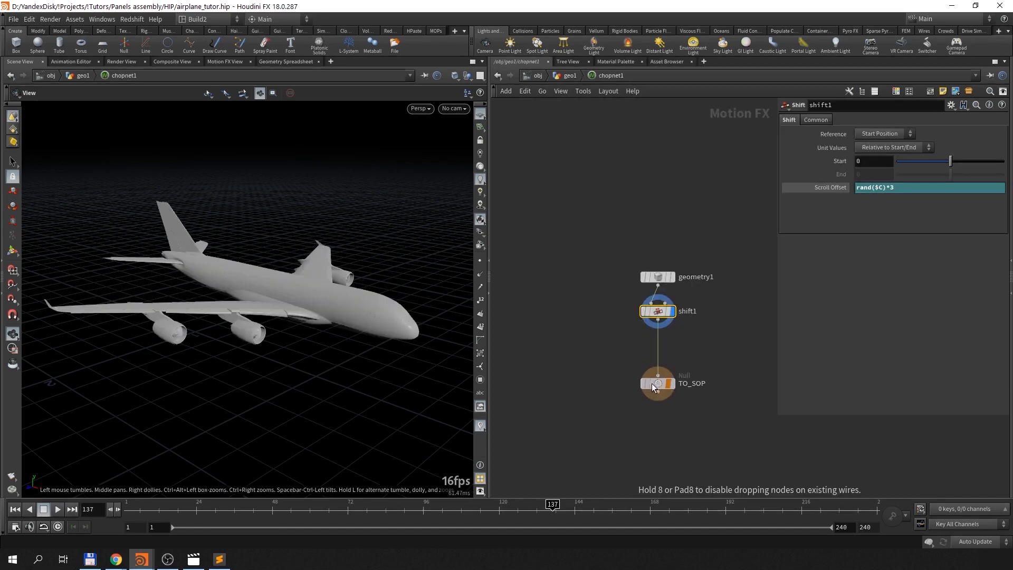
key(Tab)
text(lag)
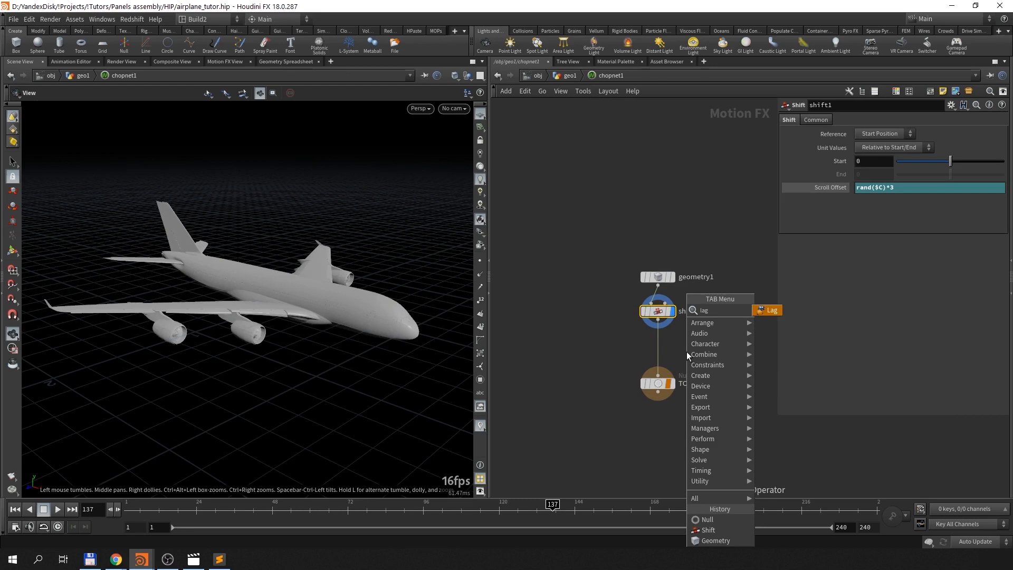
key(Return)
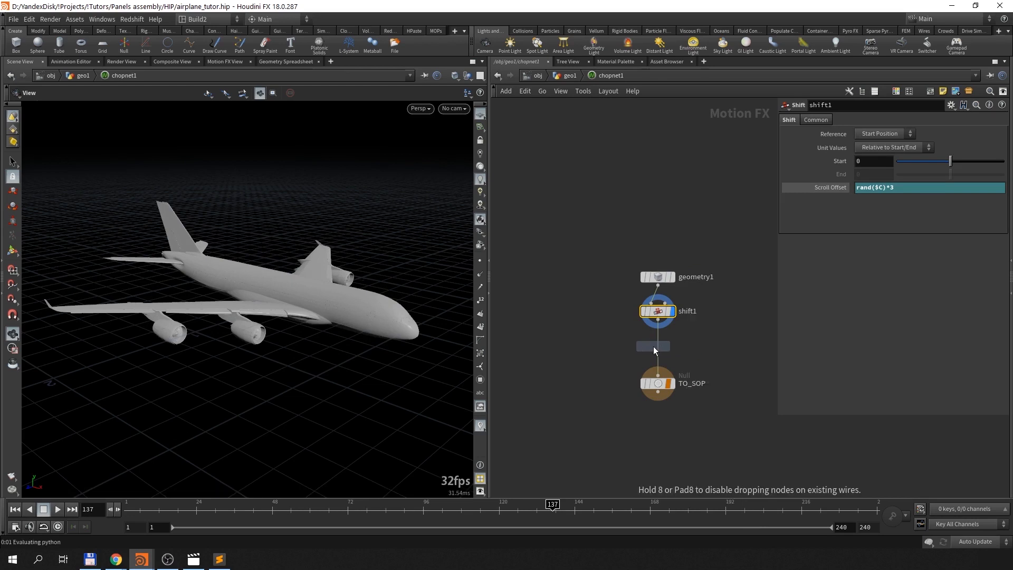
click(658, 351)
Step: Go up to geo1, play the lagged animation from frame 1, and examine the fuselage panels up close
key(u)
drag(364, 507, 89, 495)
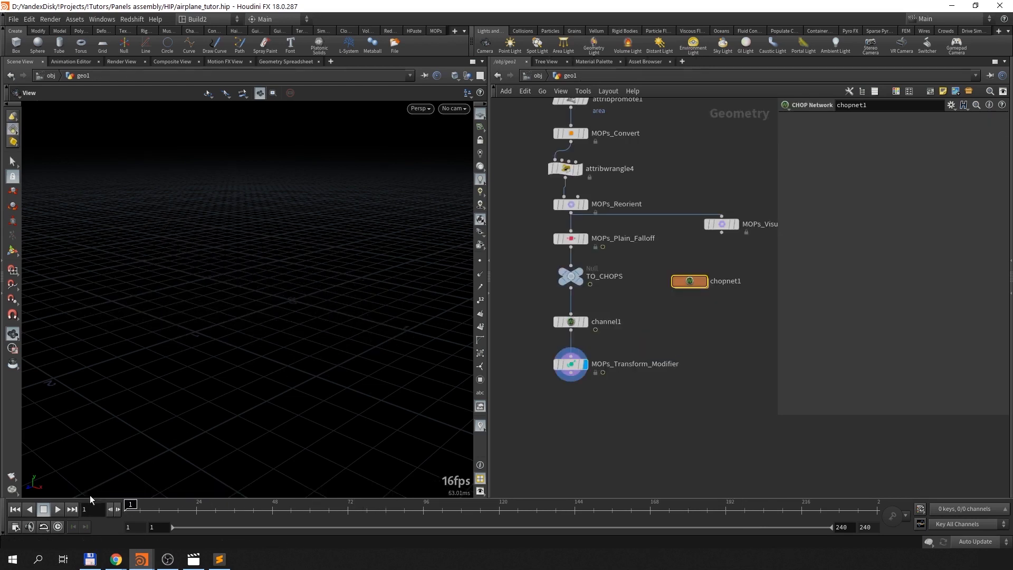
click(58, 509)
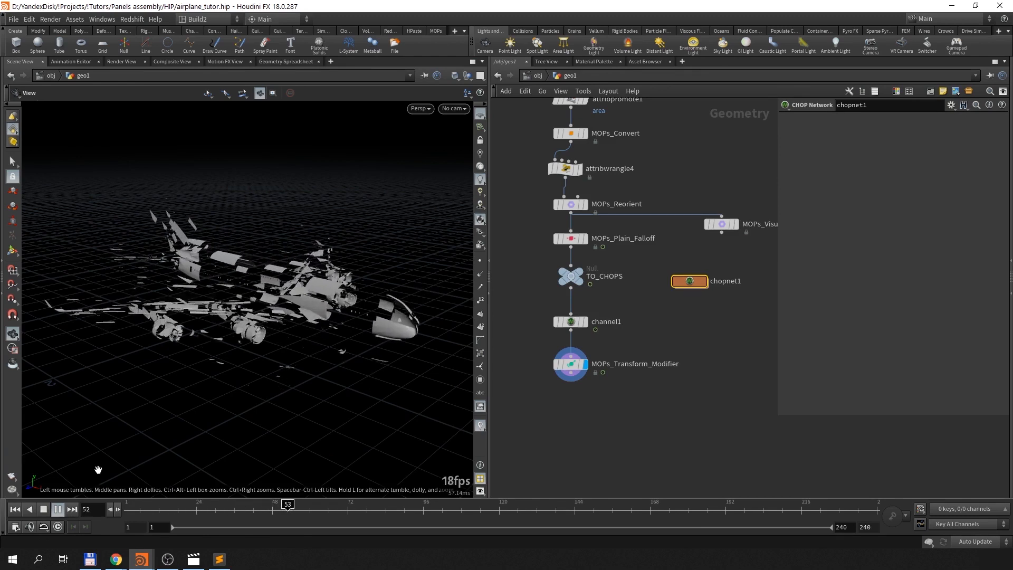
right_drag(323, 318, 348, 303)
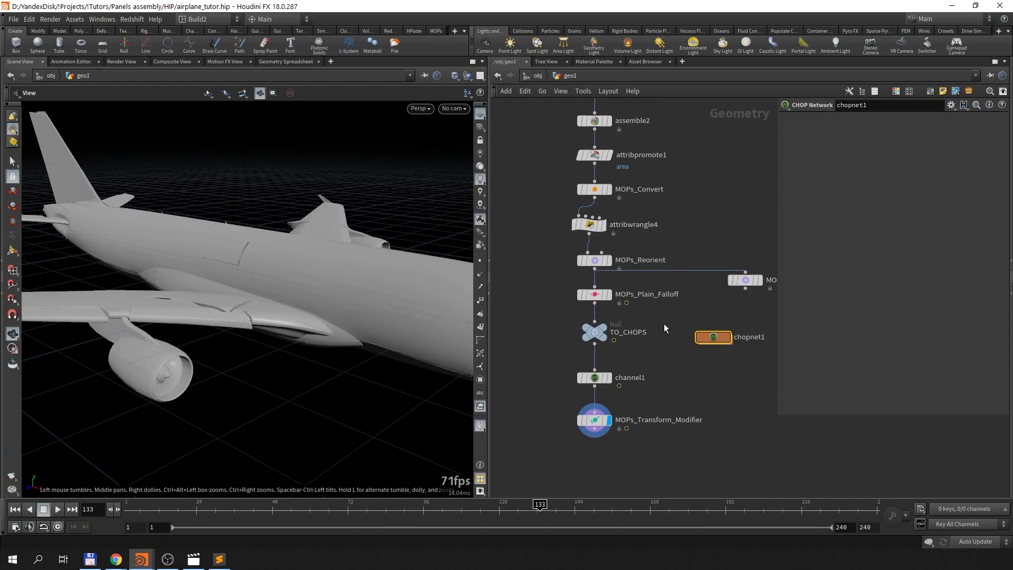
Step: Lengthen the end key's incoming tangent on MOPs_Plain_Falloff's Falloff Value curve to an Accel of about 1.73, and preview the motion
middle_drag(664, 324, 662, 335)
click(602, 307)
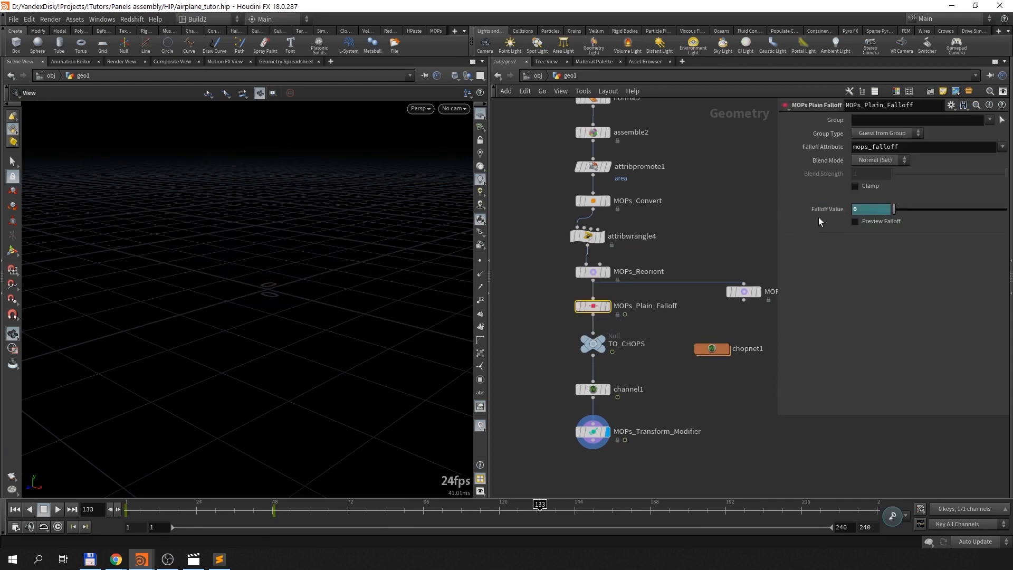
drag(1012, 158, 396, 100)
click(290, 332)
drag(259, 332, 213, 331)
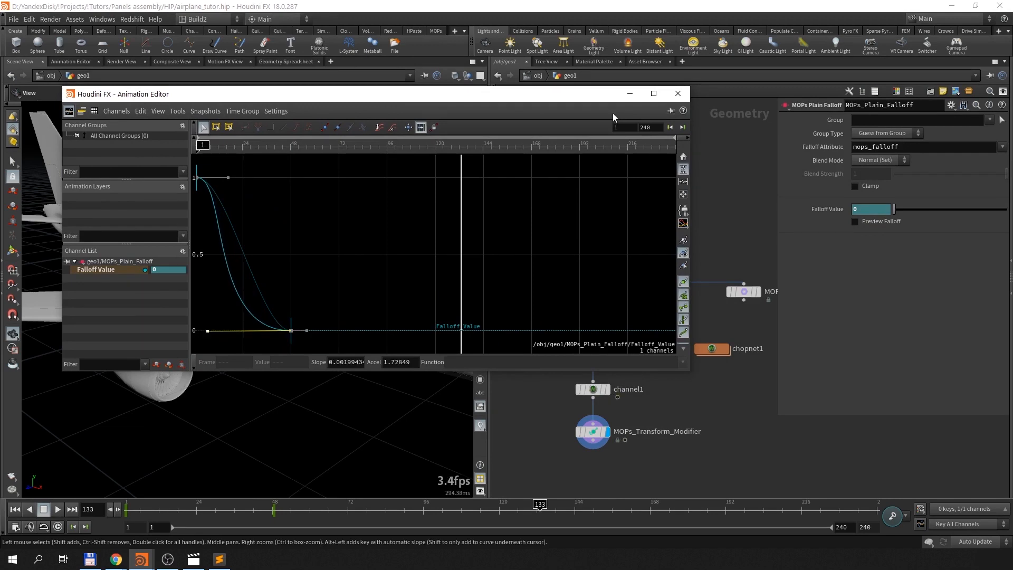
click(678, 94)
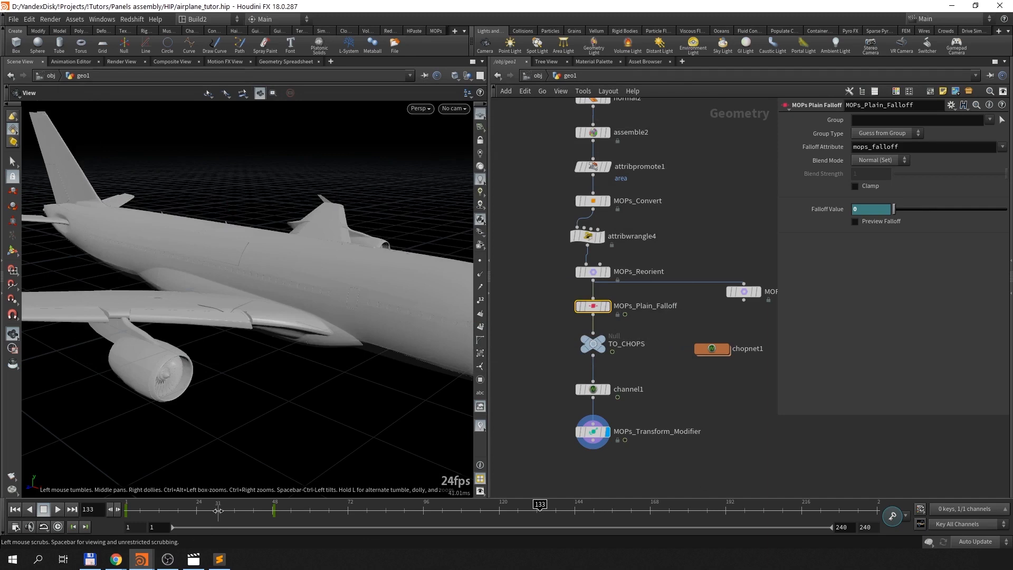
drag(217, 510, 51, 509)
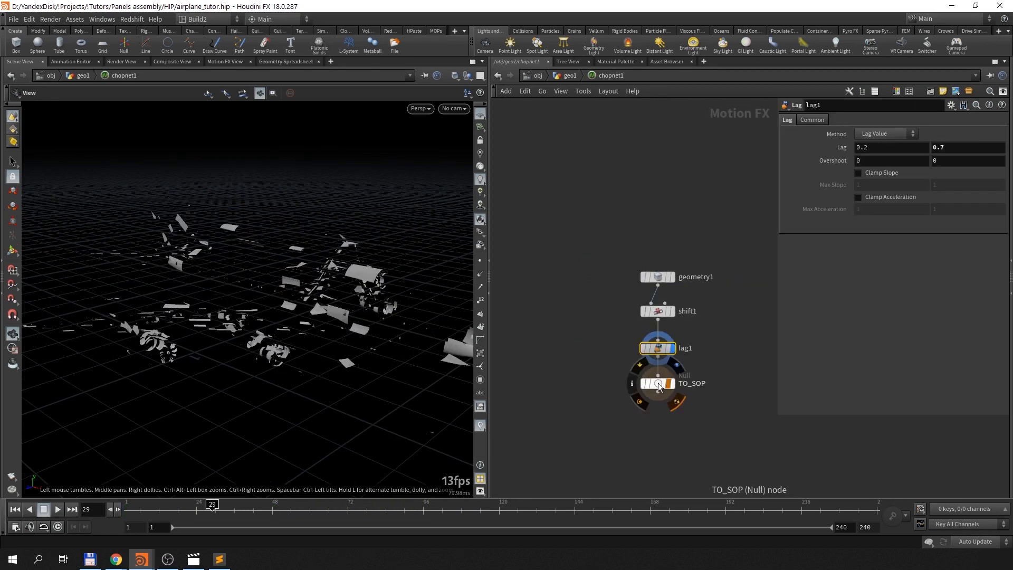
Step: Change shift1's Scroll Offset expression in chopnet1 to rand($C+456)*3 and play back the assembly in geo1
click(660, 316)
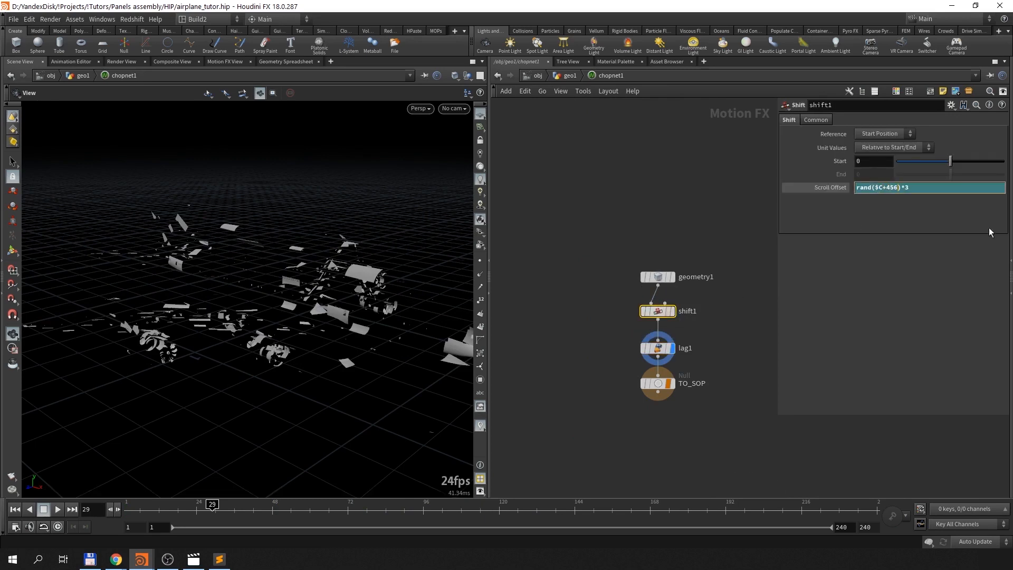
click(569, 77)
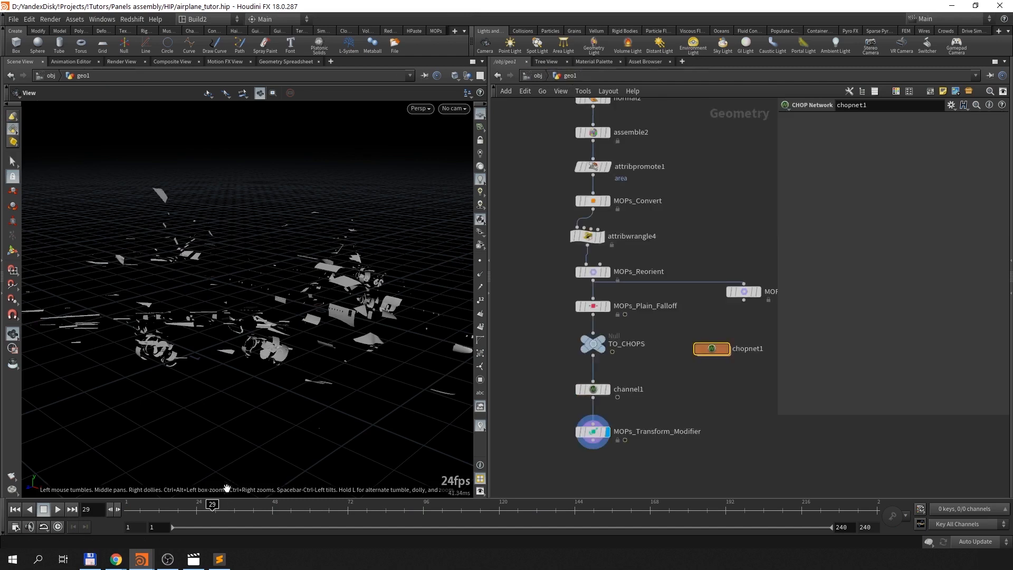
click(125, 504)
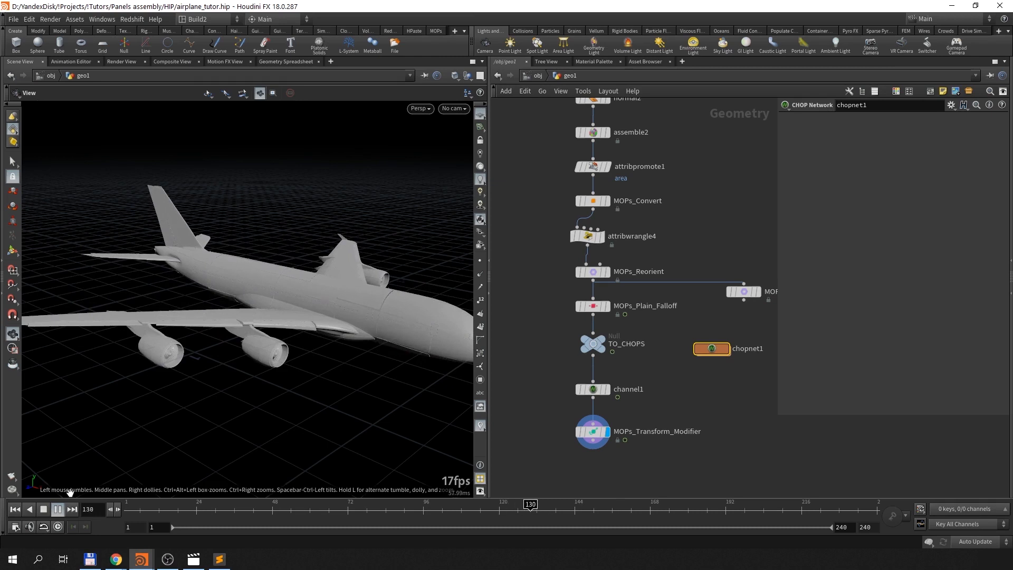
click(45, 509)
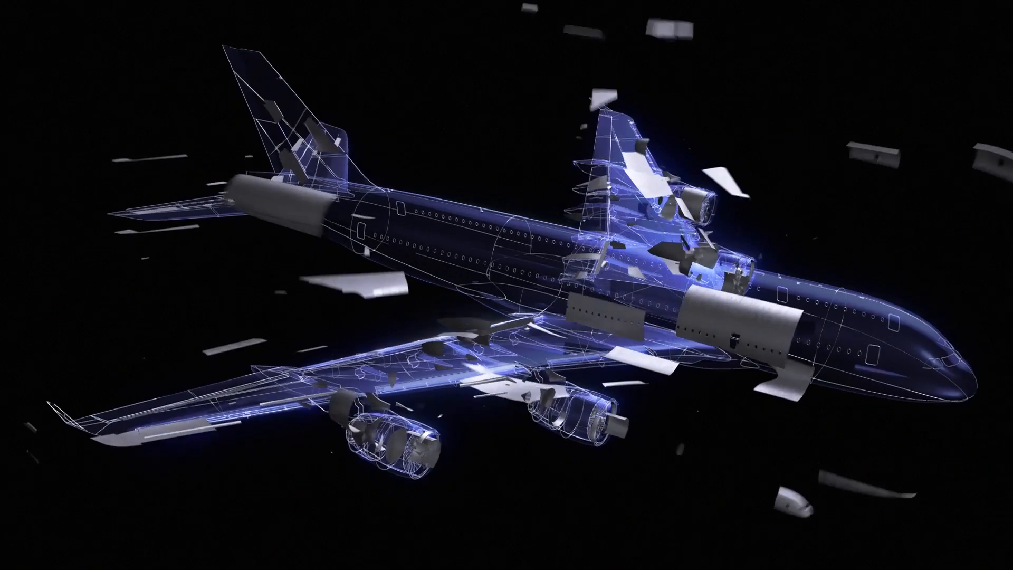